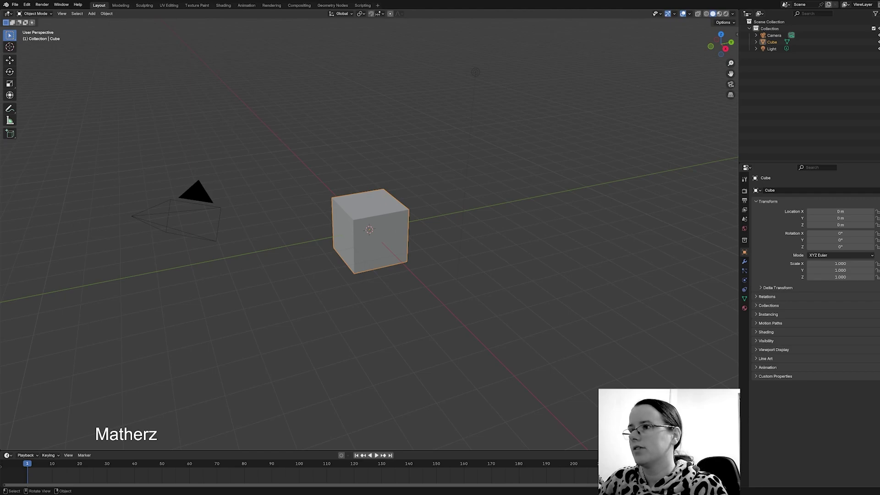
# Move the default cube straight up along the Z axis to a height of about 5.3 m.
pyautogui.click(397, 229)
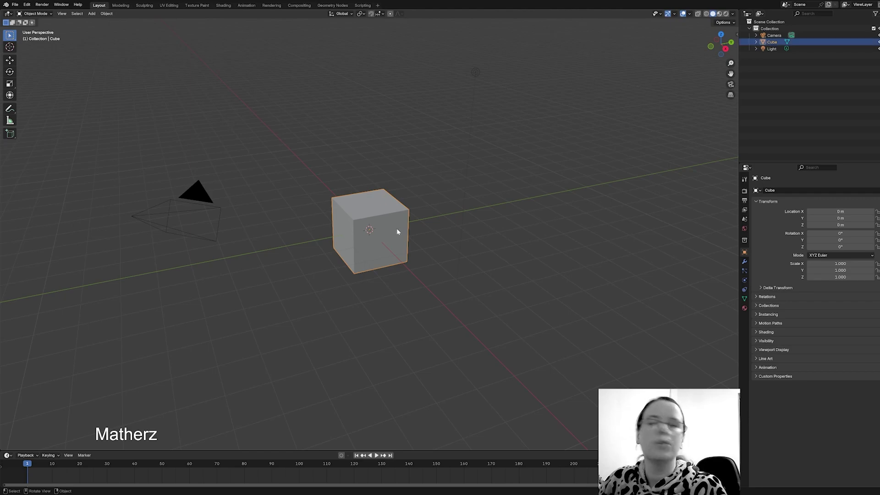
pyautogui.press('g')
pyautogui.press('z')
pyautogui.click(383, 95)
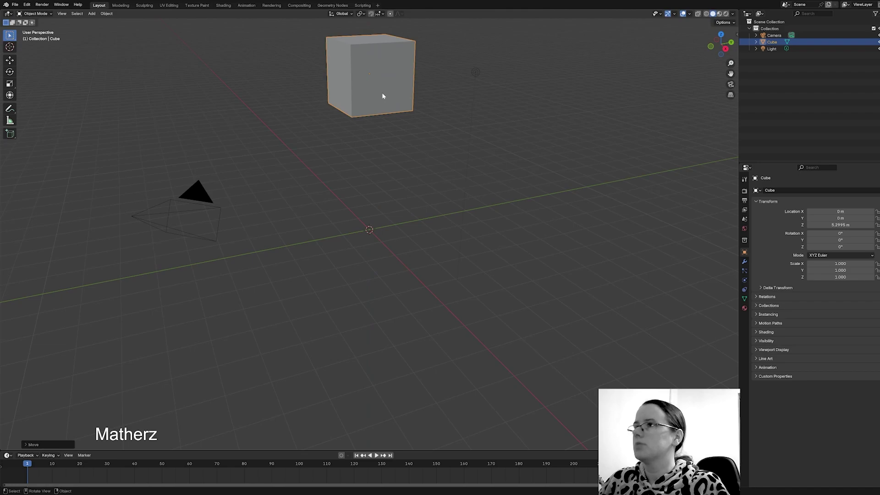
pyautogui.press('KP_Decimal')
pyautogui.moveTo(422, 301); pyautogui.dragTo(447, 317, button='middle')
# Scale the cube into a tall, thin slab with a Z scale of about 2.22 and an X scale of about 0.16.
pyautogui.press('s')
pyautogui.press('z')
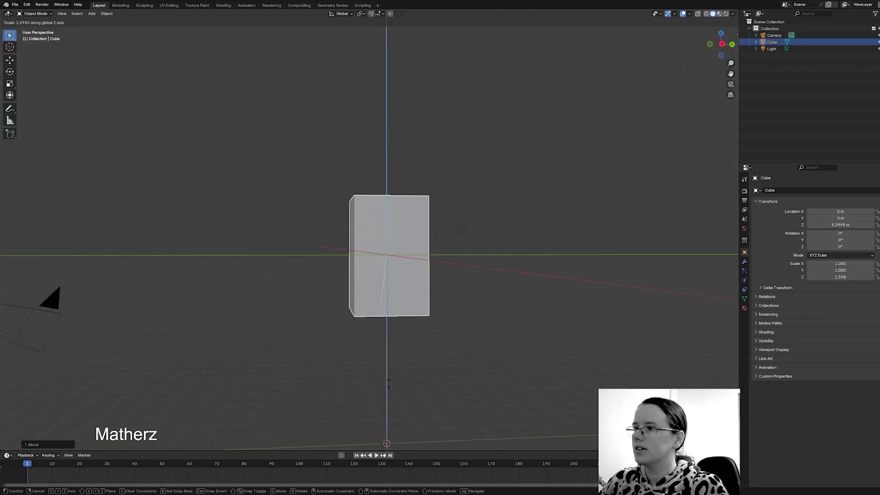
pyautogui.click(391, 428)
pyautogui.moveTo(391, 429); pyautogui.dragTo(579, 289, button='middle')
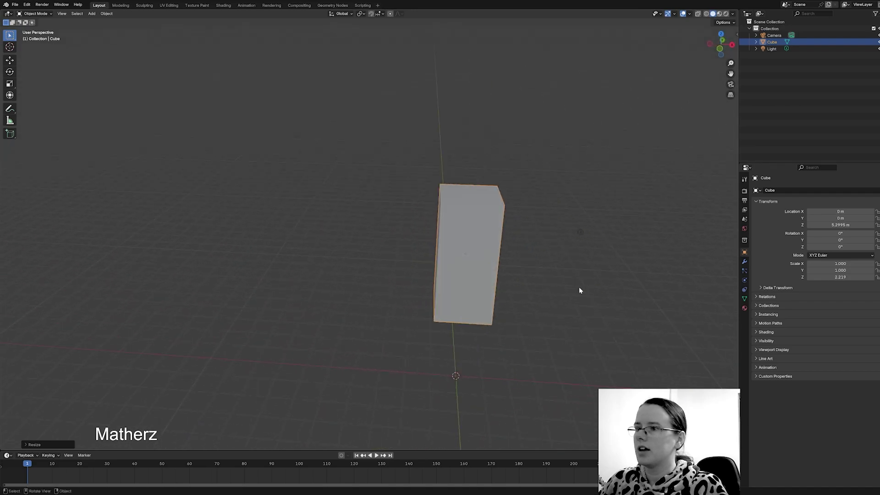
pyautogui.press('s')
pyautogui.press('x')
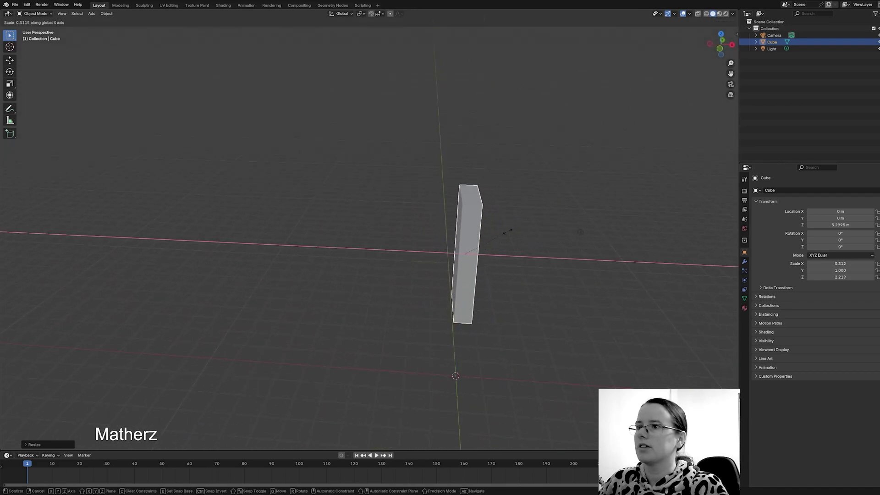
pyautogui.click(480, 234)
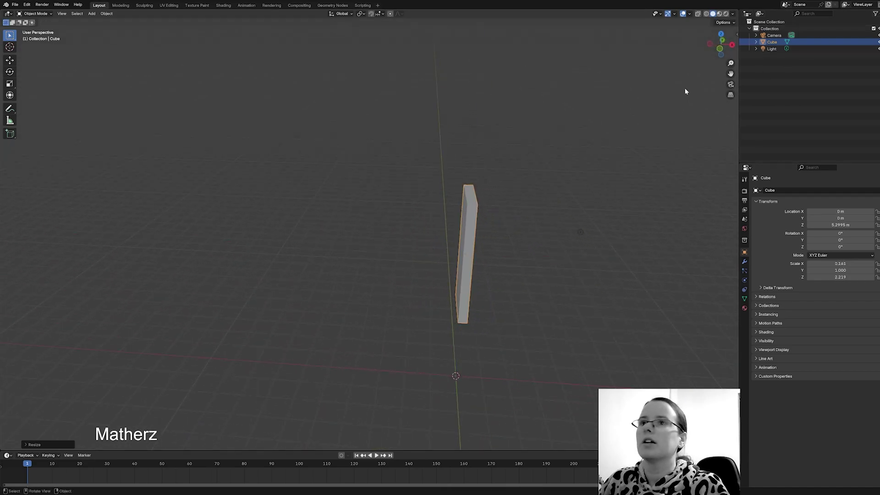
# Enable the Screencast Keys display in the viewport.
pyautogui.click(735, 35)
pyautogui.click(735, 94)
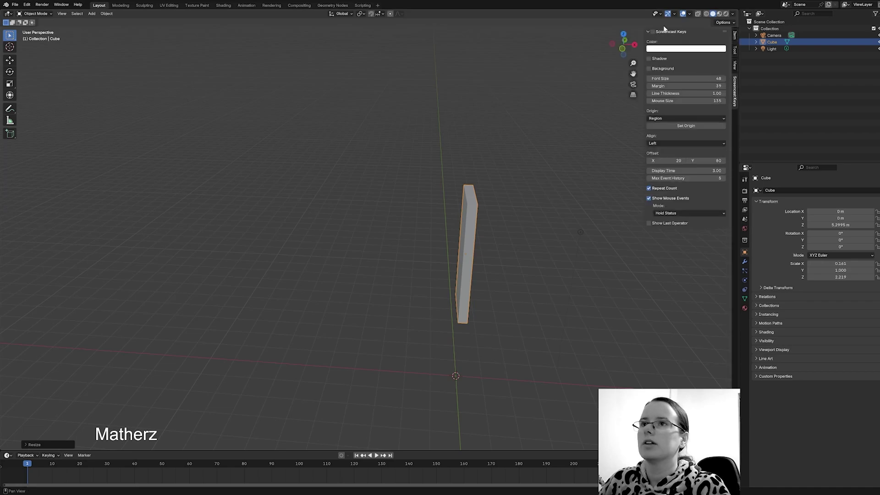
pyautogui.click(653, 31)
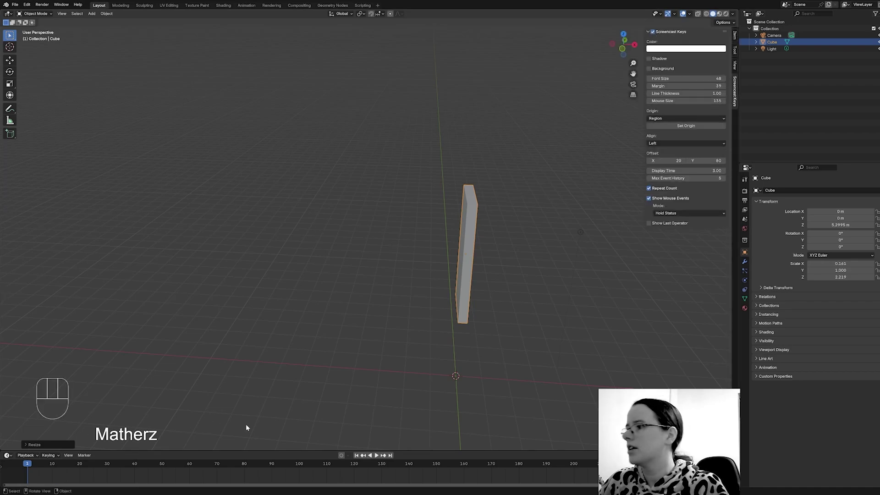
# Scale the whole slab up uniformly by a factor of about 2.13.
pyautogui.moveTo(538, 294); pyautogui.dragTo(472, 277, button='middle')
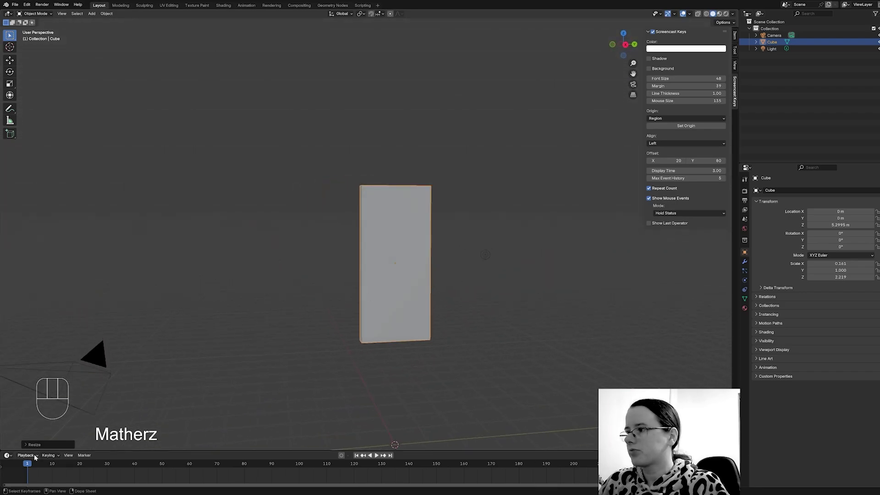
pyautogui.scroll(2, 434, 392)
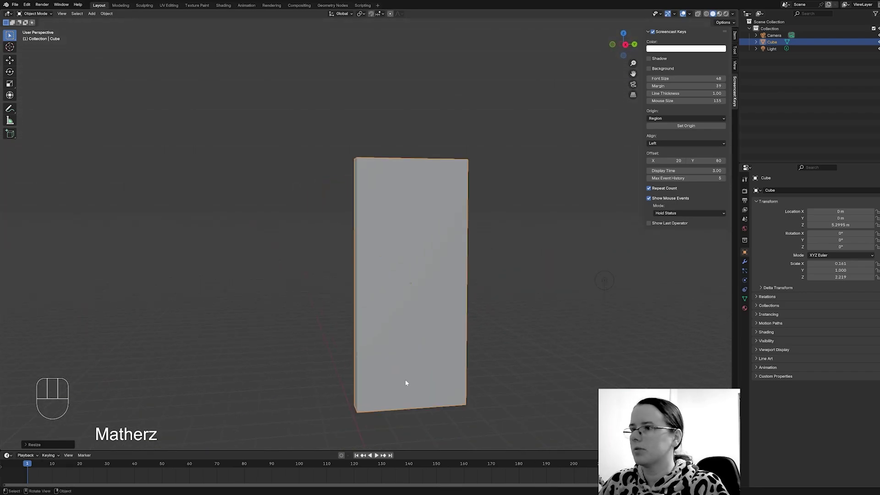
pyautogui.press('s')
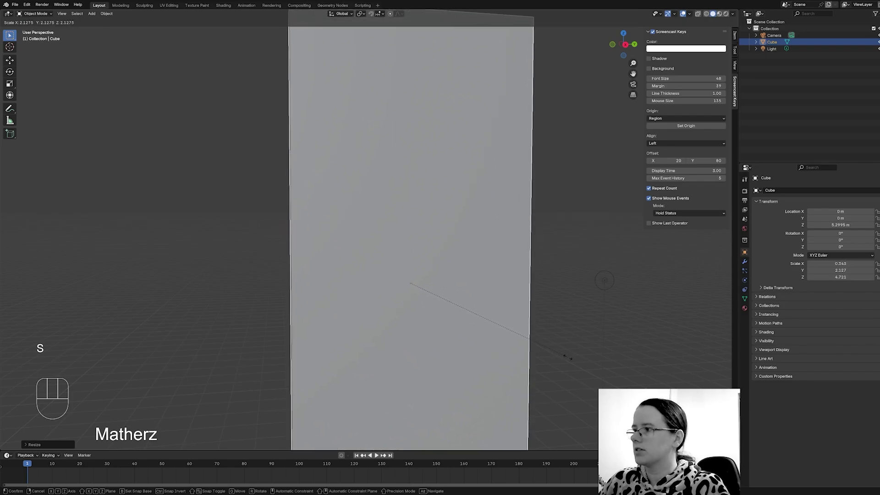
pyautogui.rightClick(565, 360)
pyautogui.moveTo(565, 361); pyautogui.dragTo(546, 376, button='middle')
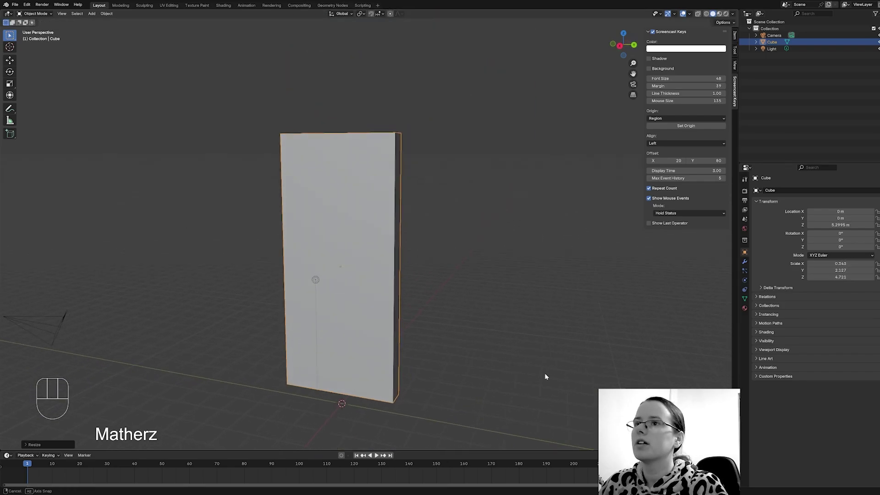
# Turn on the shadow and background for the Screencast Keys display and hide the sidebar.
pyautogui.click(649, 59)
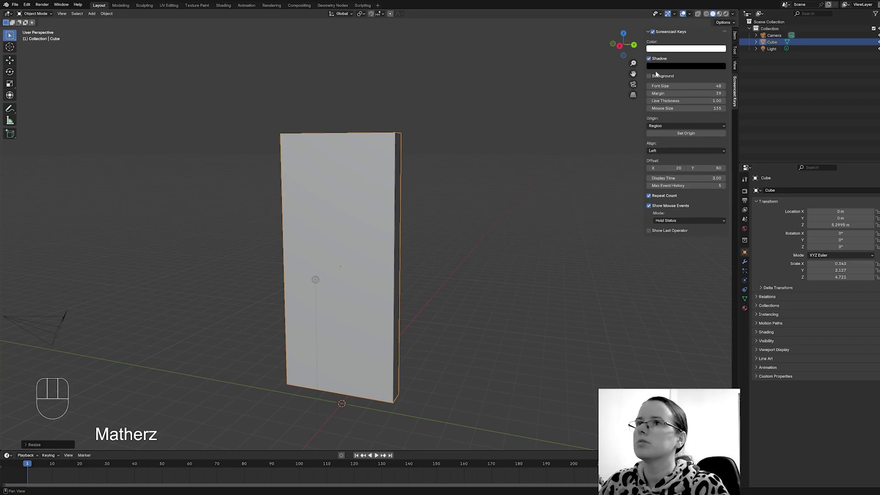
pyautogui.click(655, 76)
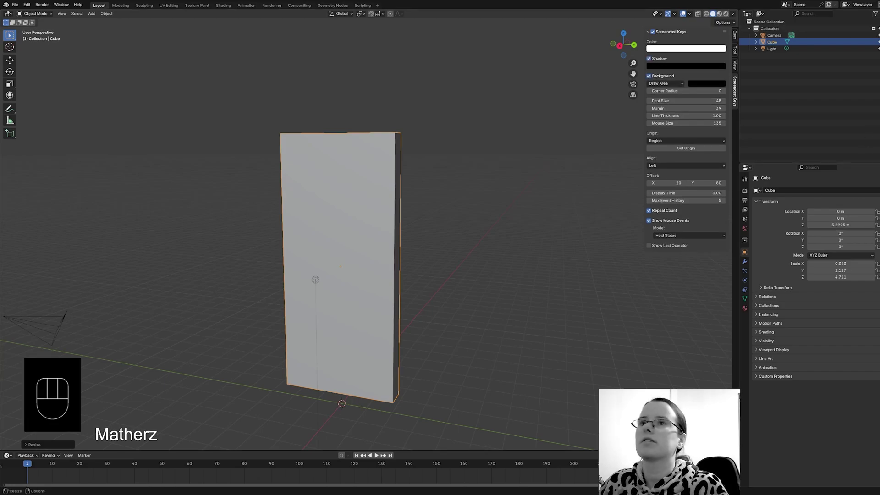
pyautogui.press('n')
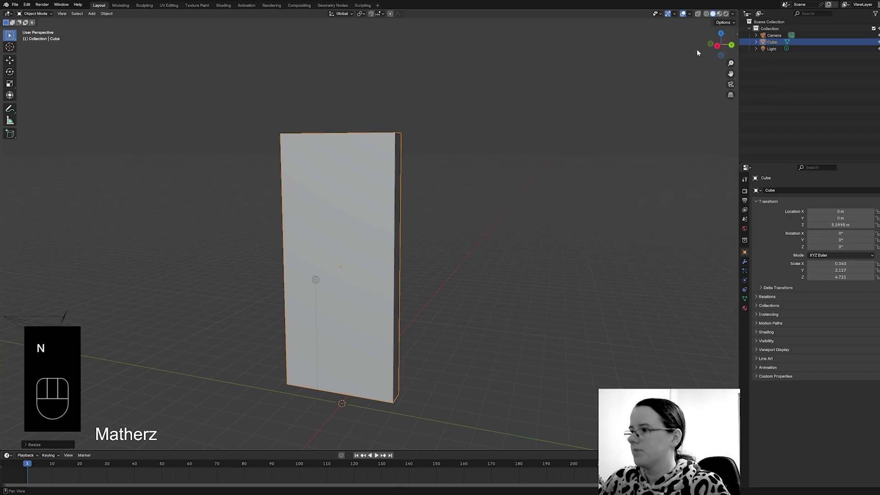
# Delete the light and the camera from the scene.
pyautogui.moveTo(212, 325); pyautogui.dragTo(430, 277, button='middle')
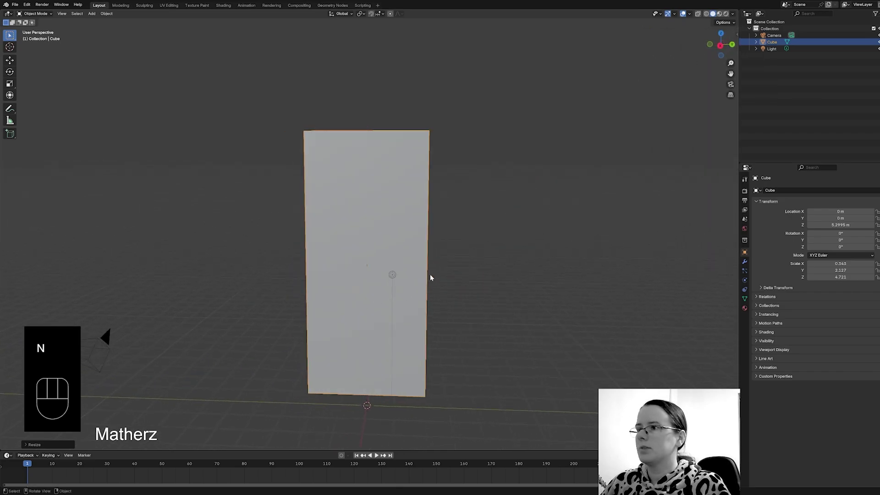
pyautogui.click(393, 276)
pyautogui.press('Delete')
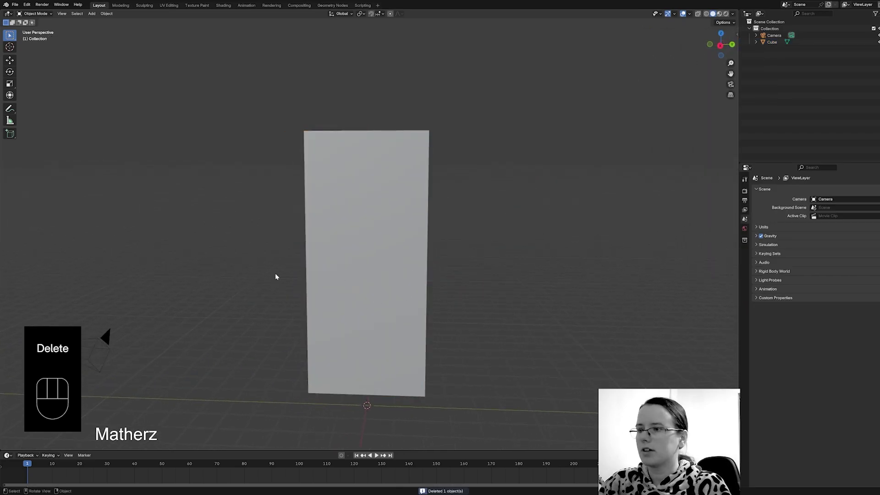
pyautogui.click(112, 340)
pyautogui.press('Delete')
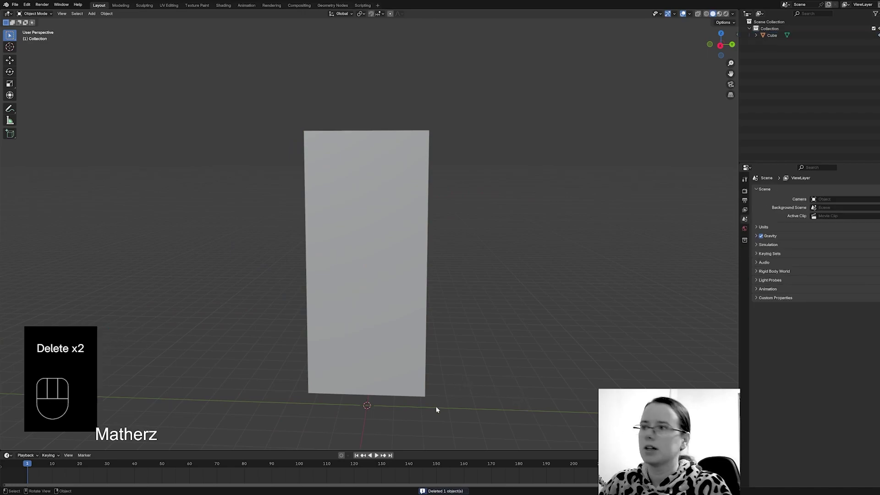
# Shorten the slab by scaling it along the Z axis to a Z scale of about 4.23.
pyautogui.moveTo(436, 409); pyautogui.dragTo(457, 408, button='middle')
pyautogui.click(422, 330)
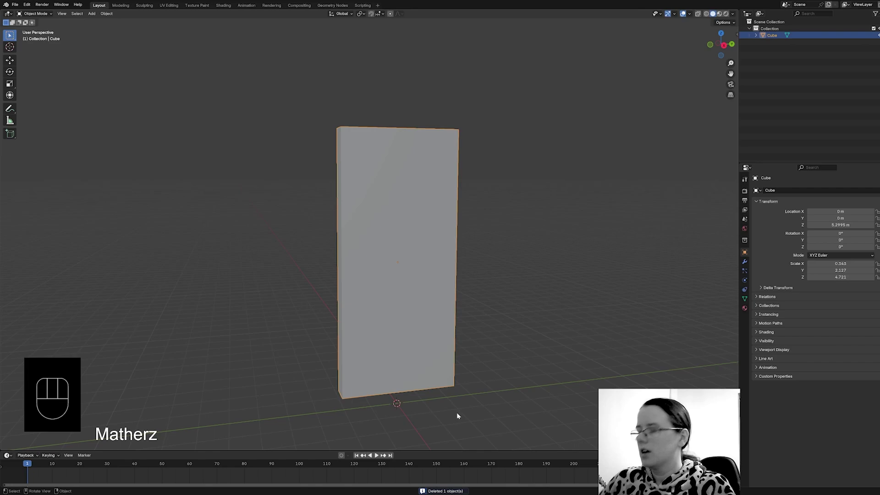
pyautogui.press('s')
pyautogui.middleClick(438, 420)
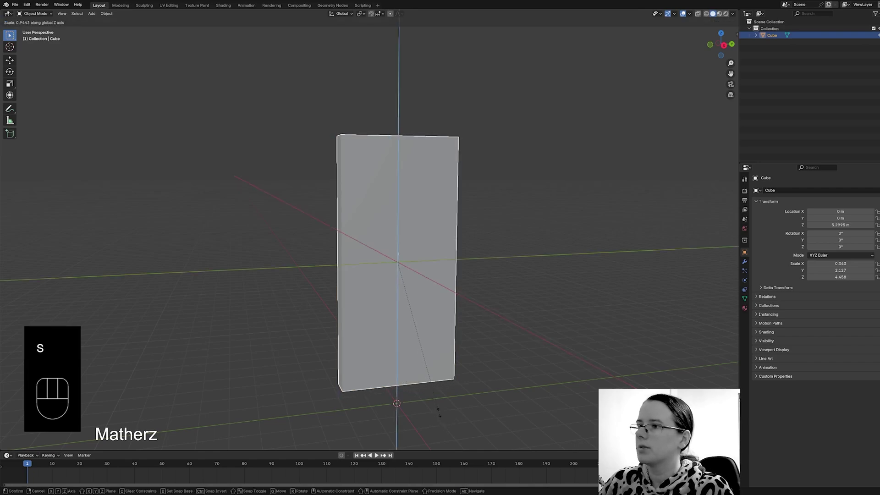
pyautogui.click(443, 406)
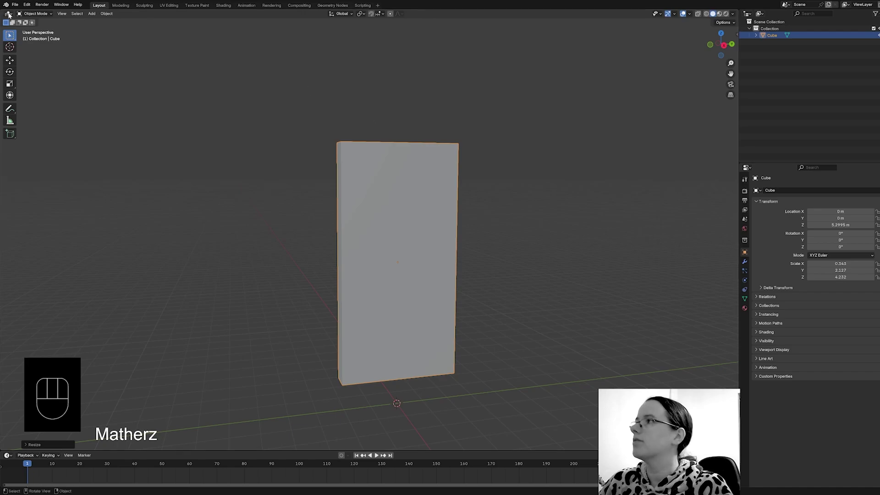
# Switch the slab to Edit Mode, clear the selection and use face selection.
pyautogui.click(40, 14)
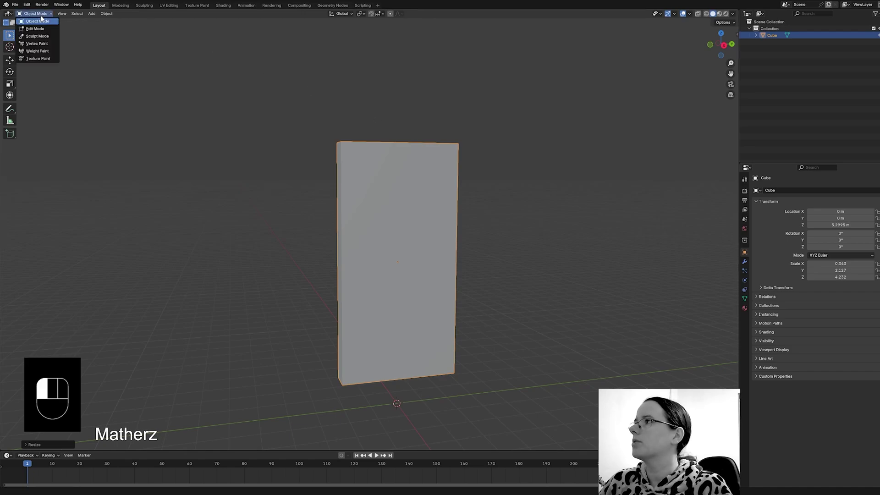
pyautogui.click(38, 29)
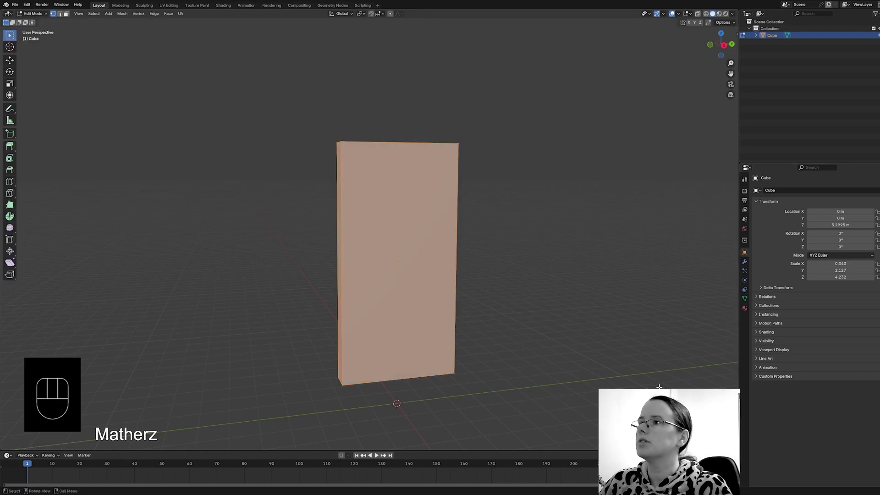
pyautogui.click(375, 244)
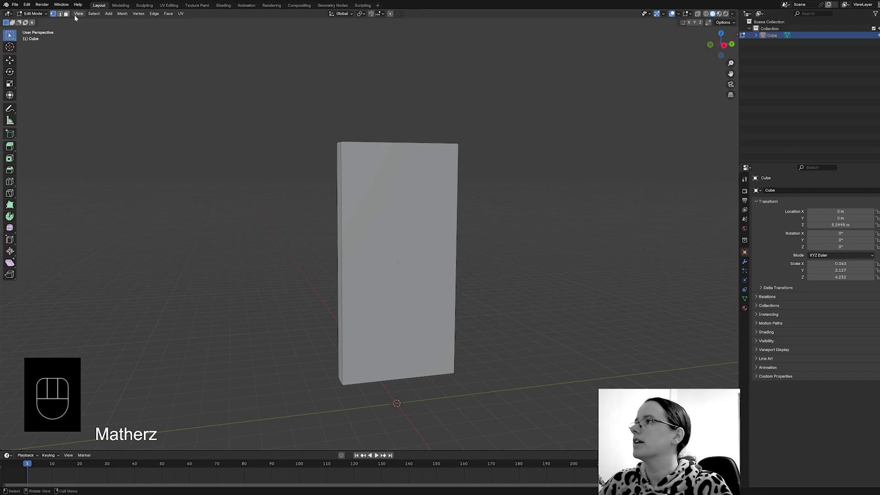
pyautogui.click(66, 13)
# Move the slab's large front face inward along the X axis to make the slab thinner.
pyautogui.click(383, 247)
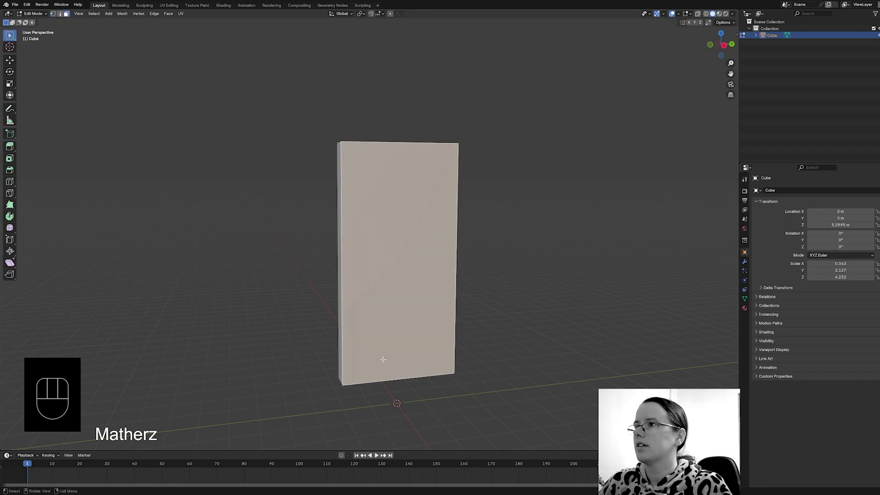
pyautogui.moveTo(380, 362); pyautogui.dragTo(509, 301, button='middle')
pyautogui.keyDown('shift'); pyautogui.moveTo(628, 232); pyautogui.dragTo(489, 226, button='middle'); pyautogui.keyUp('shift')
pyautogui.press('g')
pyautogui.press('x')
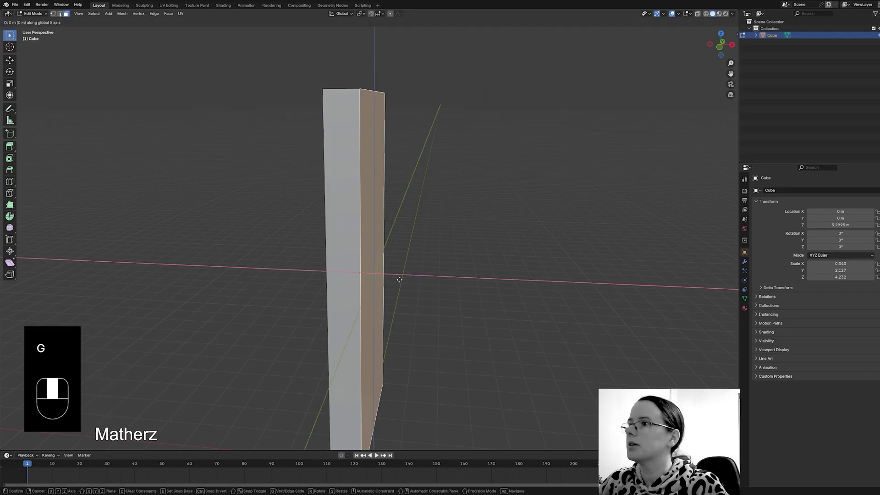
pyautogui.click(377, 275)
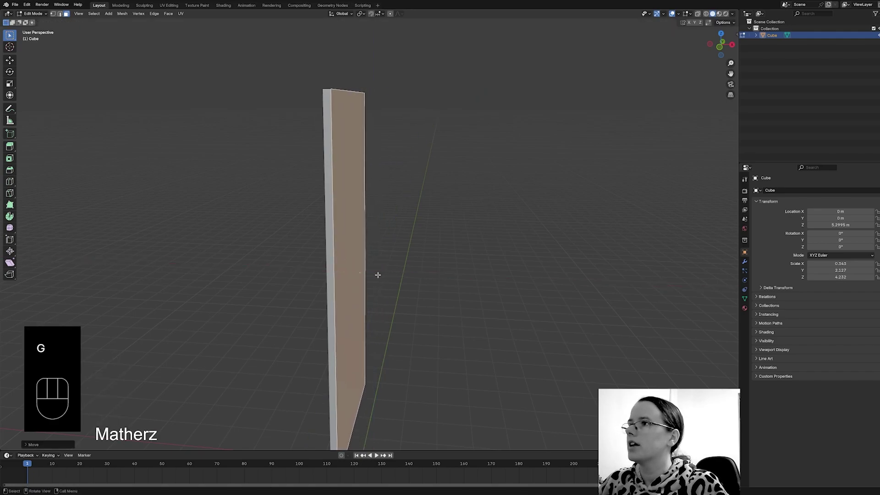
# Extrude the front face slightly outward and scale it down to about 0.97 to form a sloped edge.
pyautogui.press('e')
pyautogui.click(384, 276)
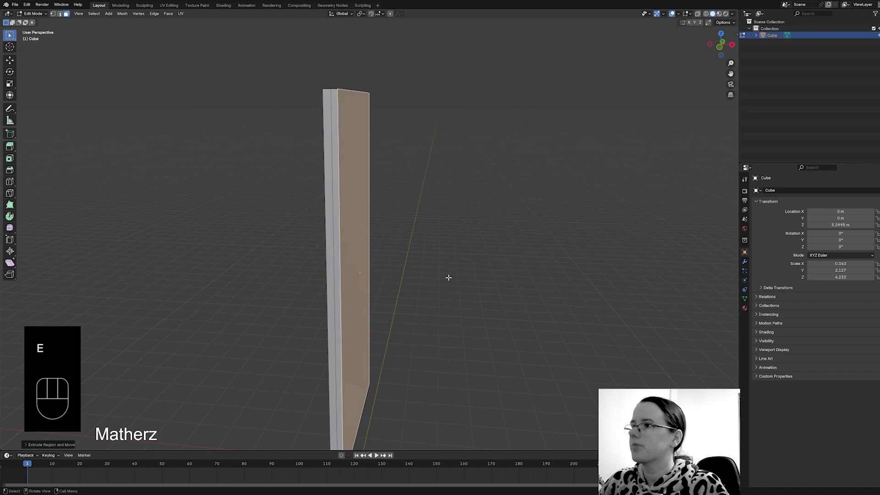
pyautogui.press('s')
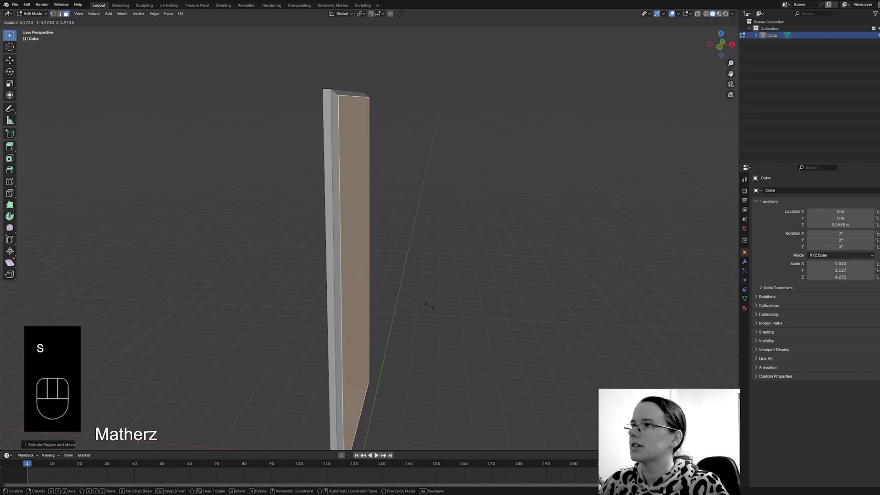
pyautogui.click(430, 306)
# Extrude the front face slightly a second time and shrink it to about 0.97 for a further edge bevel.
pyautogui.press('e')
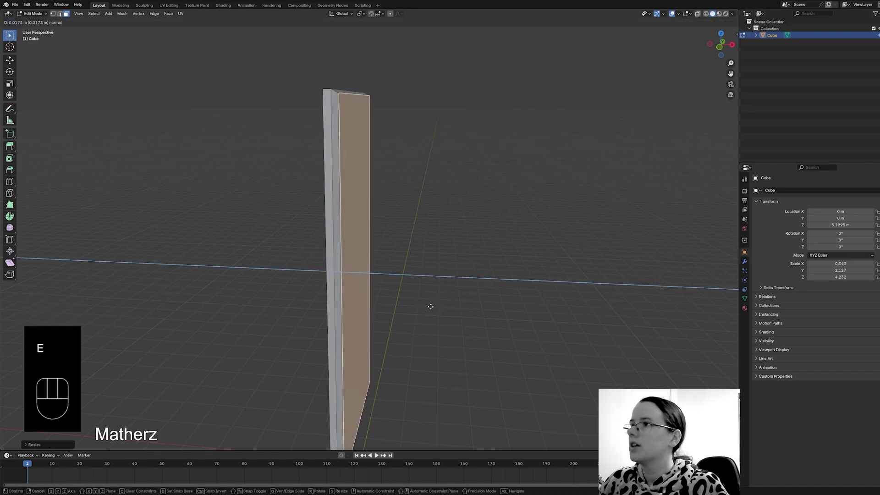
pyautogui.click(429, 306)
pyautogui.press('s')
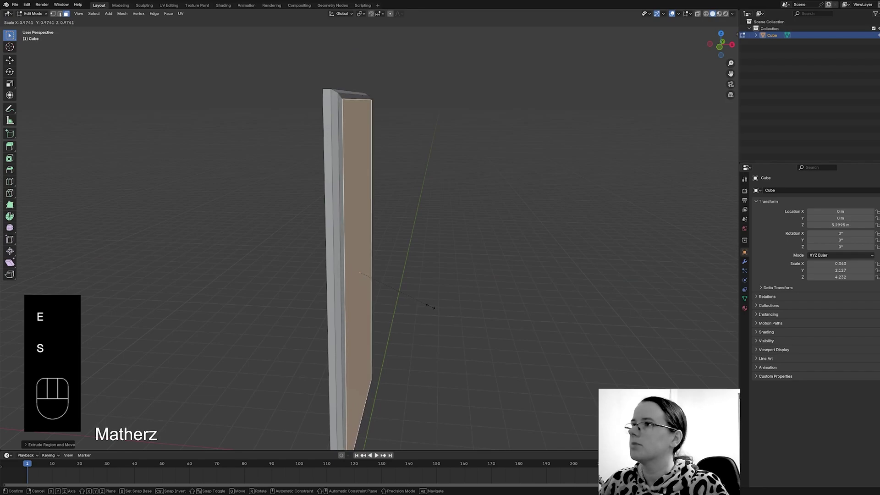
pyautogui.click(430, 306)
pyautogui.moveTo(561, 334); pyautogui.dragTo(508, 328, button='middle')
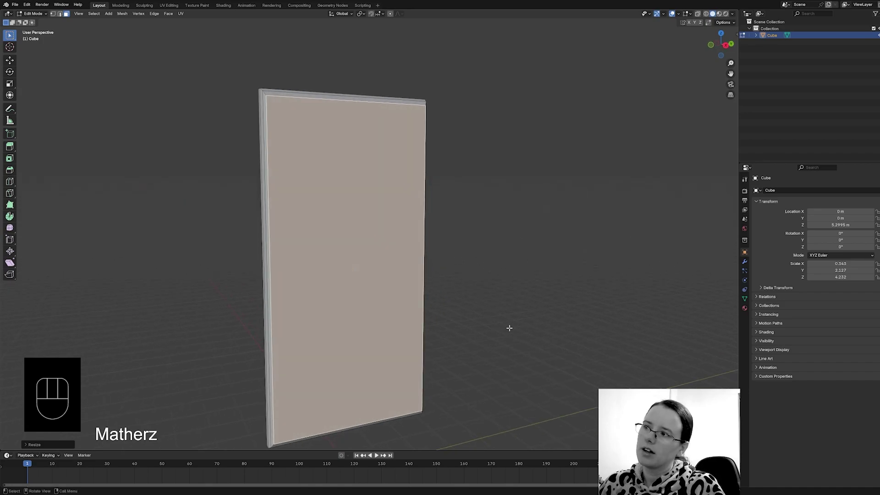
# Return to Object Mode and add a mesh circle at the world origin below the slab.
pyautogui.click(32, 13)
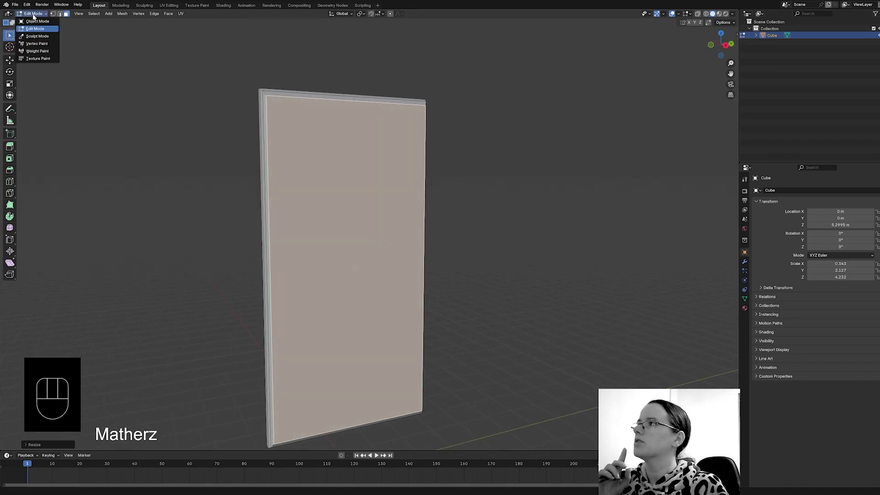
pyautogui.click(37, 22)
pyautogui.click(92, 13)
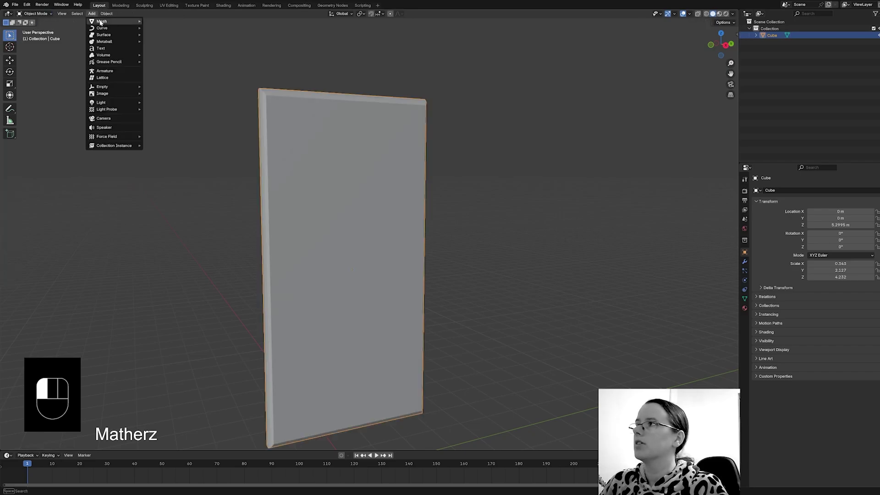
pyautogui.moveTo(110, 21)
pyautogui.click(173, 34)
pyautogui.scroll(-3, 495, 348)
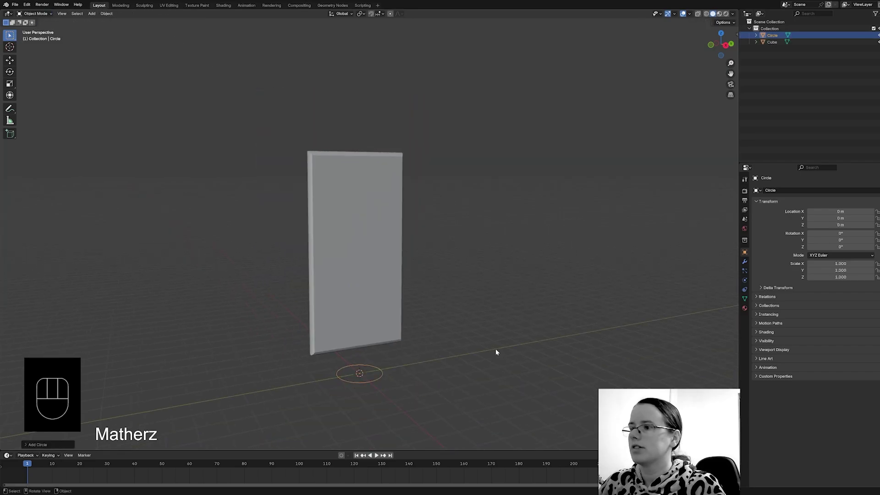
# Raise the circle along the Z axis to about 5.28 m, around the middle of the slab's height.
pyautogui.scroll(2, 420, 412)
pyautogui.scroll(-1, 424, 426)
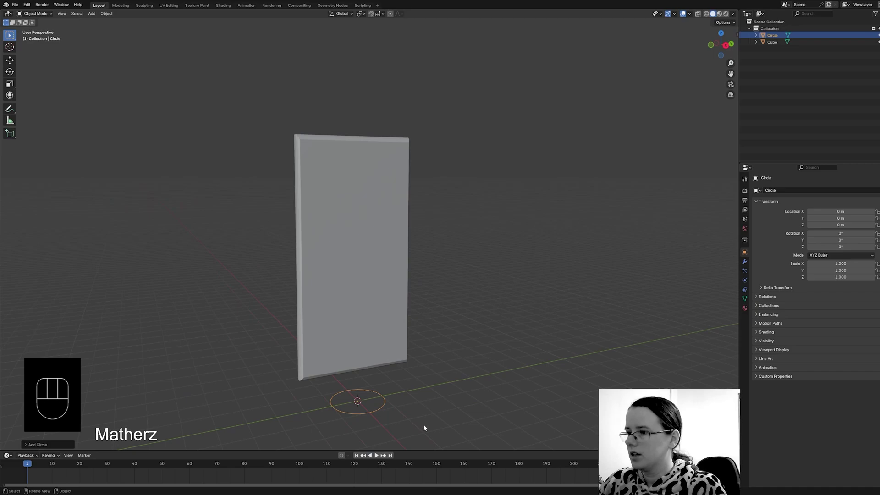
pyautogui.press('g')
pyautogui.press('z')
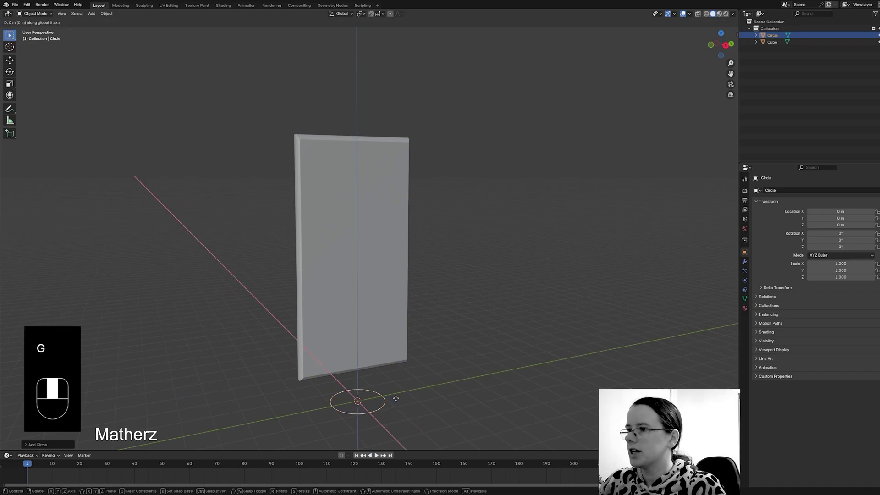
pyautogui.click(398, 259)
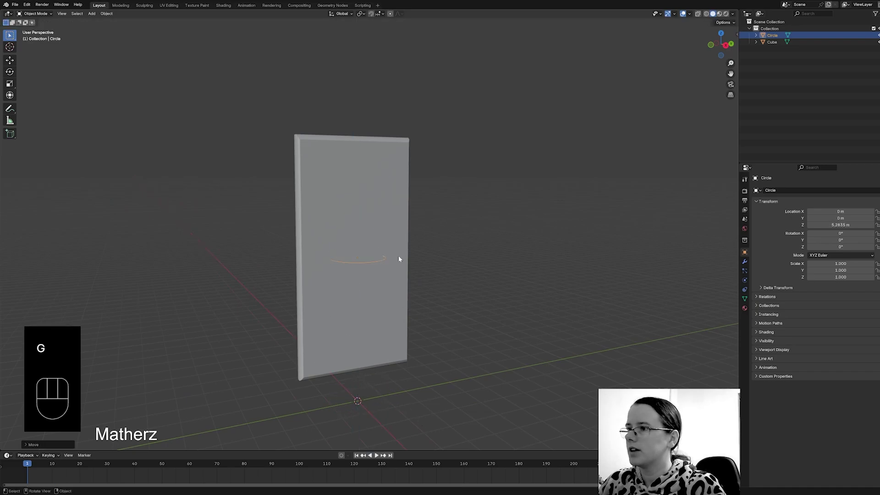
# Rotate the circle 90° about the Y axis so it stands parallel to the slab's large face.
pyautogui.press('r')
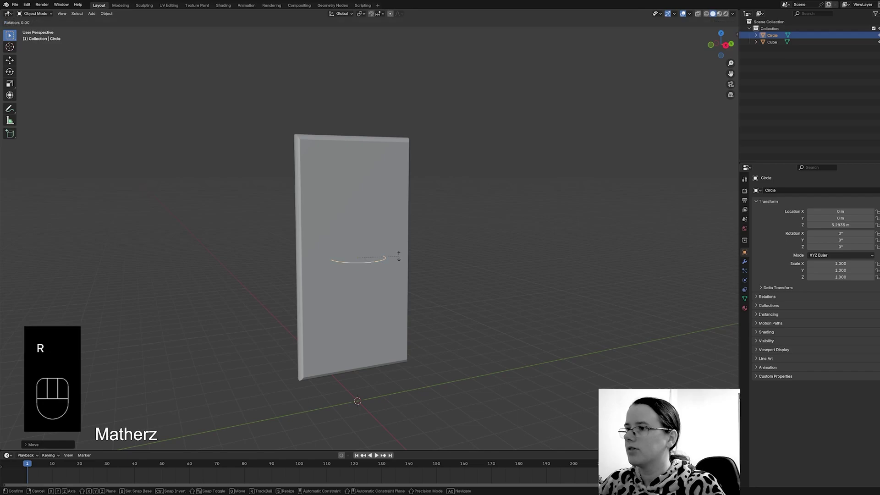
pyautogui.press('y')
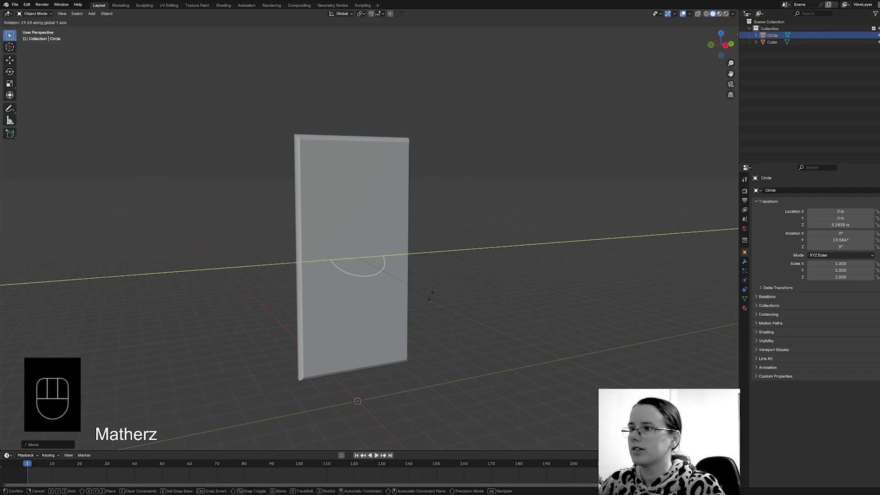
pyautogui.write('90')
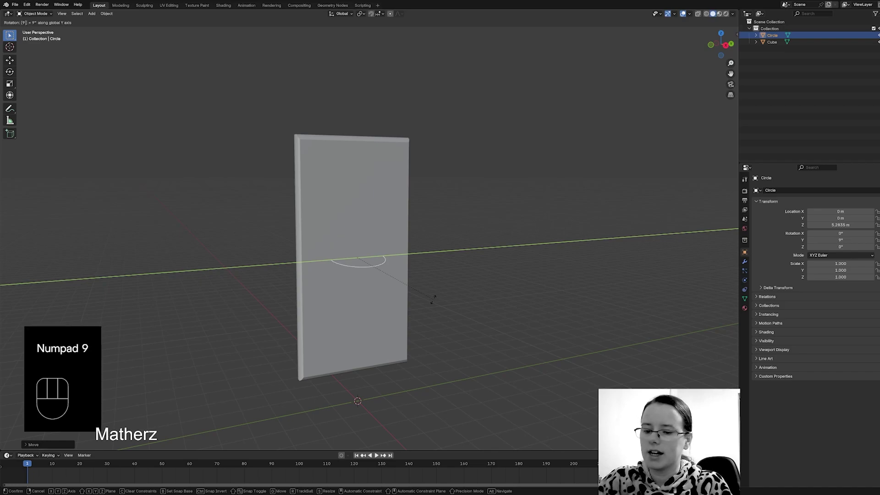
pyautogui.click(433, 298)
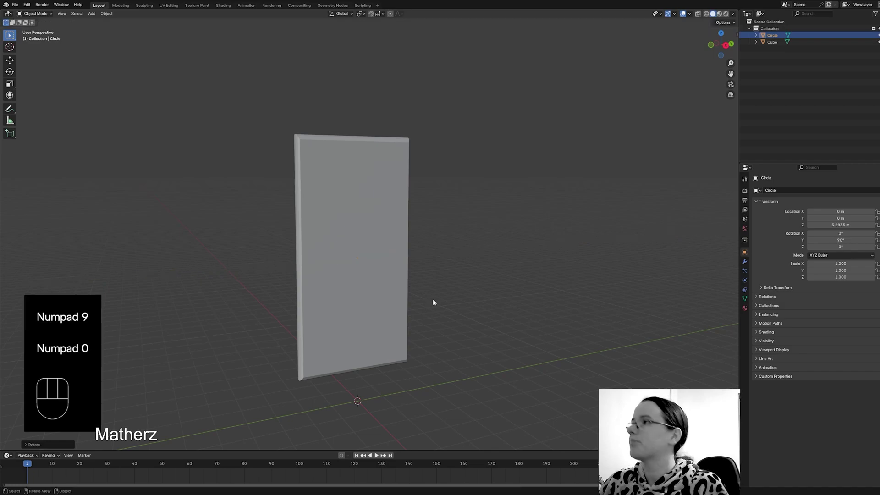
# Turn on X-ray and scale the circle up to about 1.785 so it nearly spans the slab's width.
pyautogui.click(697, 14)
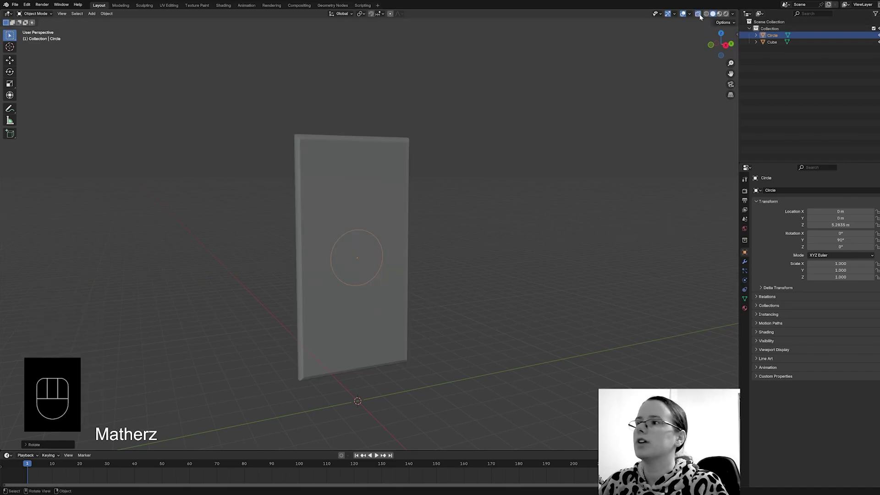
pyautogui.moveTo(328, 301); pyautogui.dragTo(540, 368, button='middle')
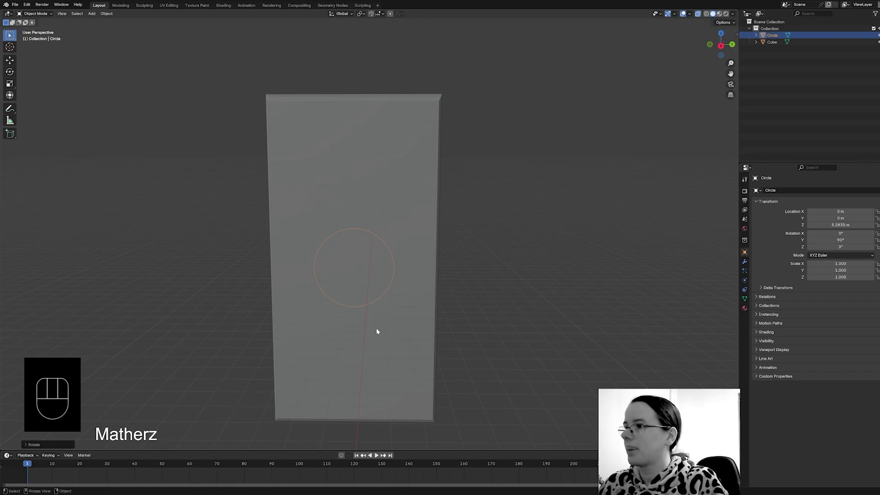
pyautogui.press('s')
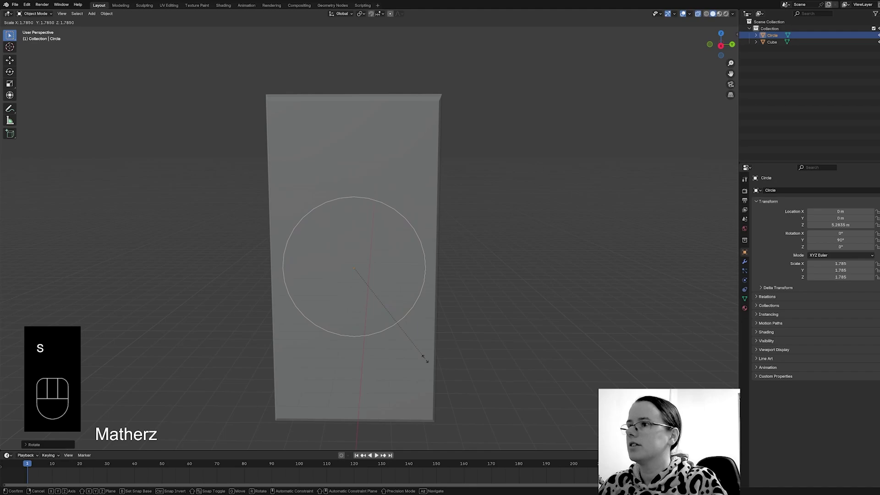
pyautogui.click(425, 360)
# Switch the circle to Edit Mode and fill it with a face.
pyautogui.click(36, 13)
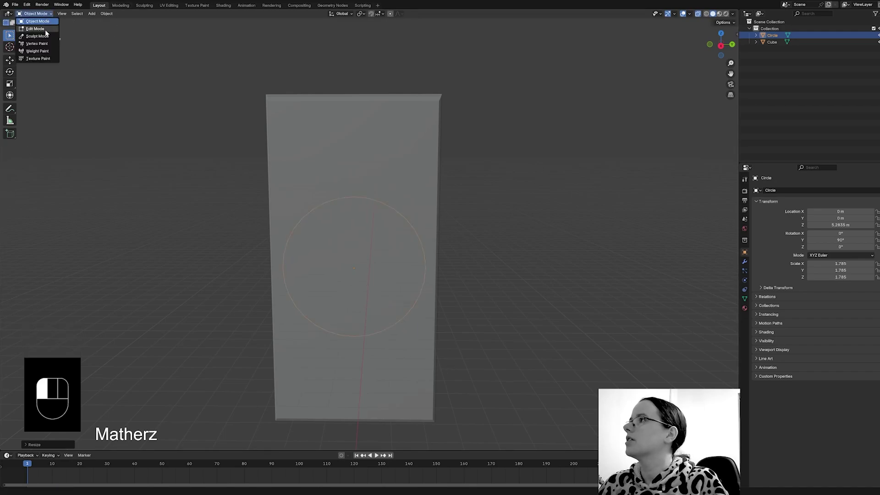
pyautogui.click(46, 30)
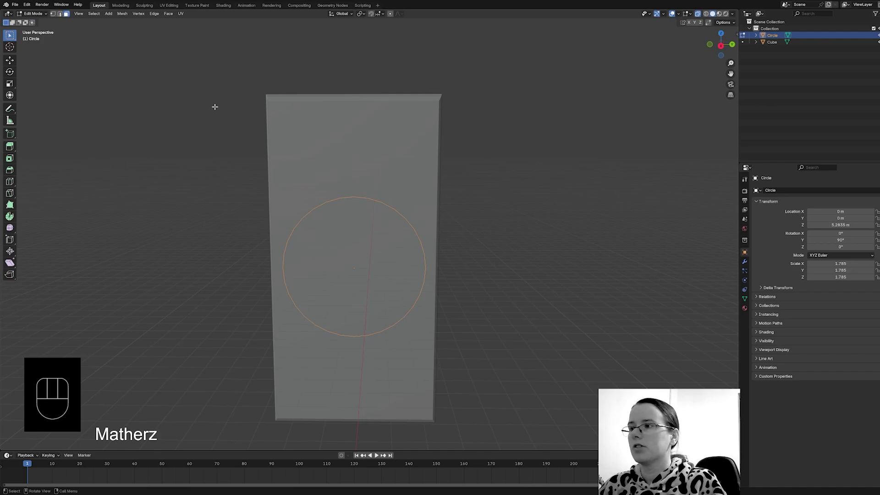
pyautogui.press('f')
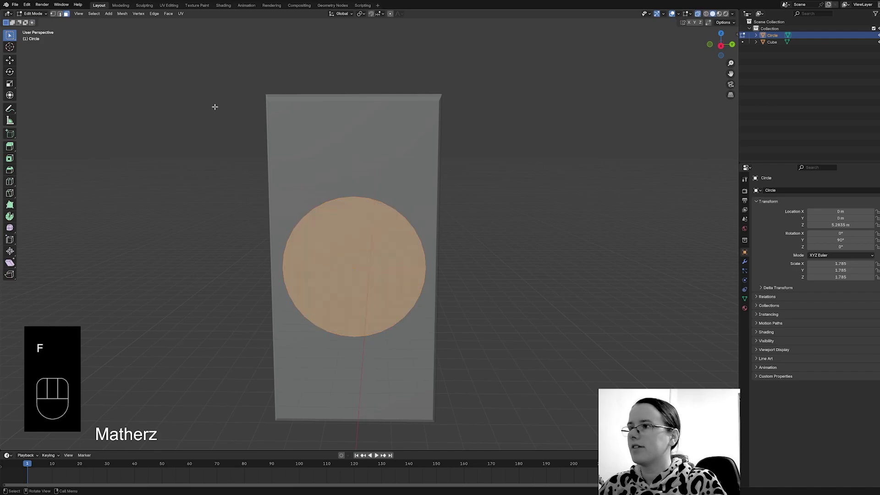
# Extrude the circular face slightly away from the slab to form a thin disc, and turn off X-ray.
pyautogui.moveTo(242, 391); pyautogui.dragTo(302, 401, button='middle')
pyautogui.press('e')
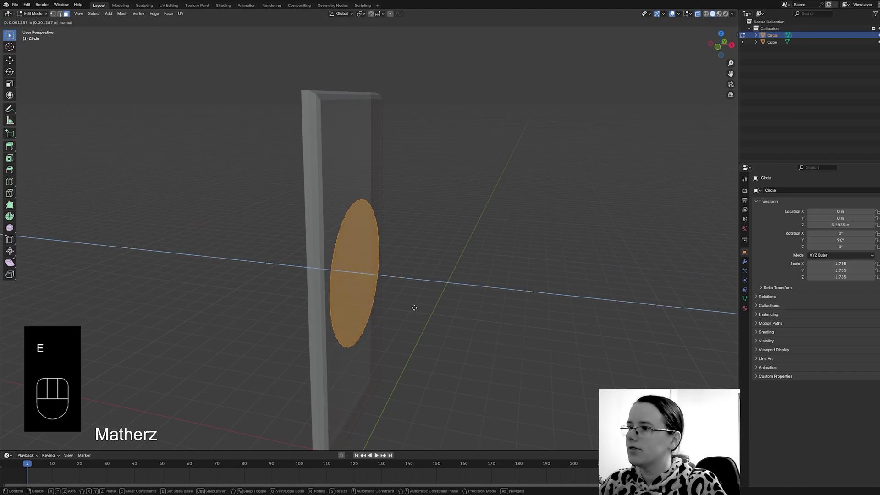
pyautogui.click(416, 309)
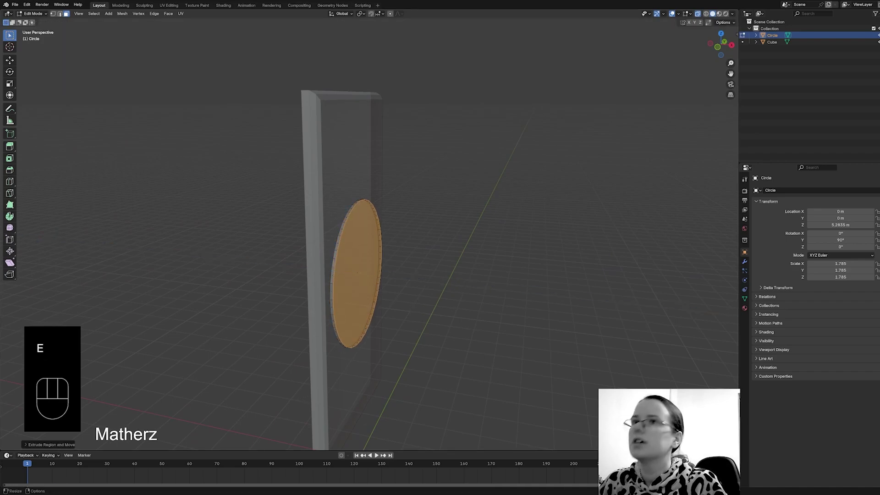
pyautogui.click(697, 14)
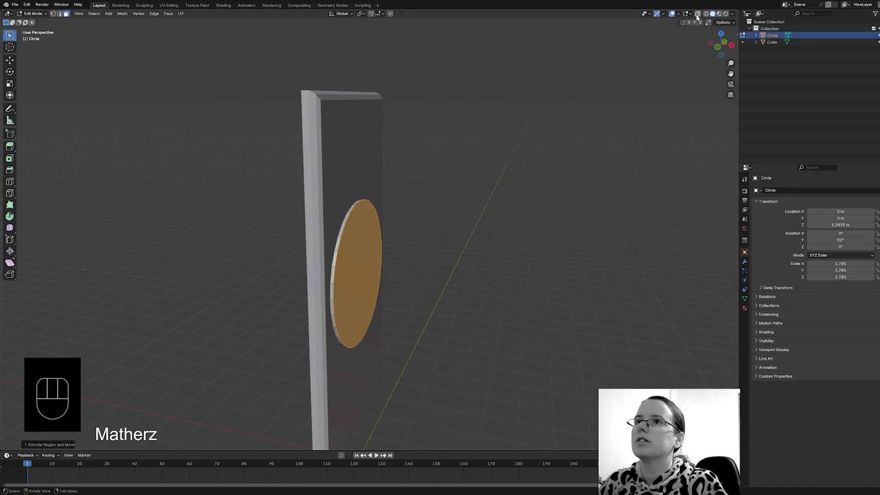
# Move the disc's front face slightly back toward the slab along the X axis to make the disc thinner.
pyautogui.moveTo(441, 340); pyautogui.dragTo(347, 338, button='middle')
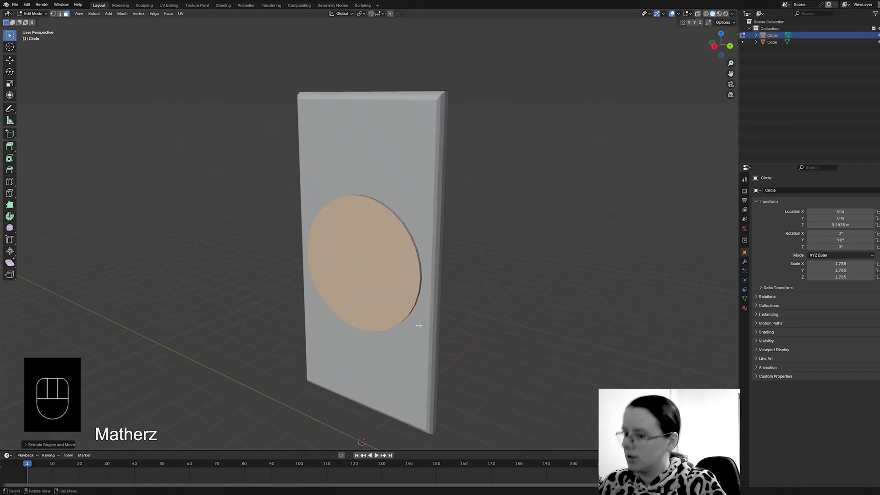
pyautogui.moveTo(419, 325); pyautogui.dragTo(368, 324, button='middle')
pyautogui.scroll(3, 368, 324)
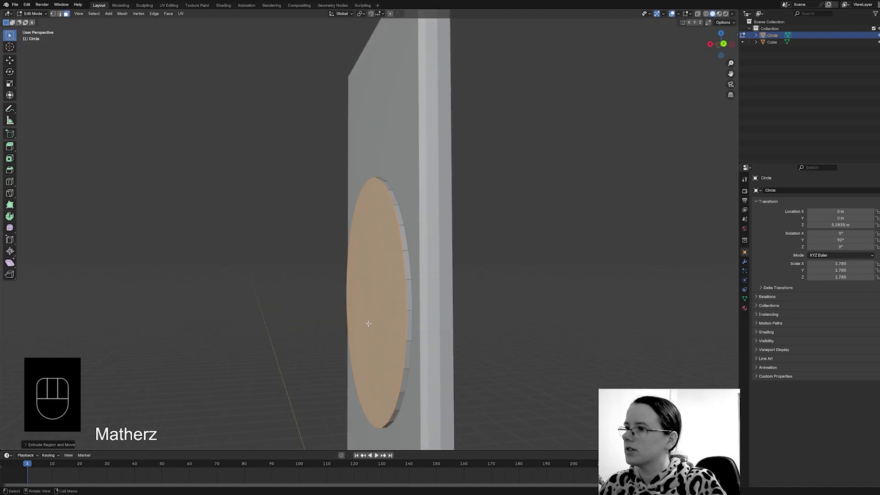
pyautogui.keyDown('shift'); pyautogui.moveTo(384, 365); pyautogui.dragTo(390, 287, button='middle'); pyautogui.keyUp('shift')
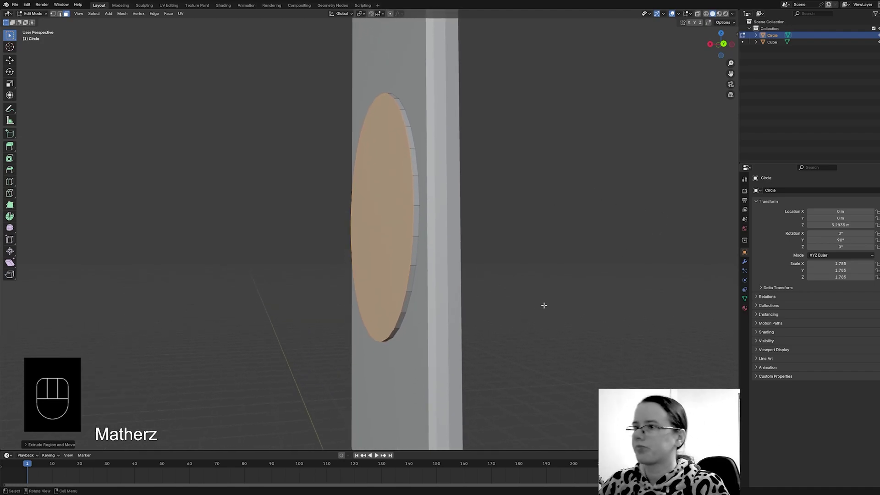
pyautogui.moveTo(502, 318); pyautogui.dragTo(492, 333, button='middle')
pyautogui.press('g')
pyautogui.press('x')
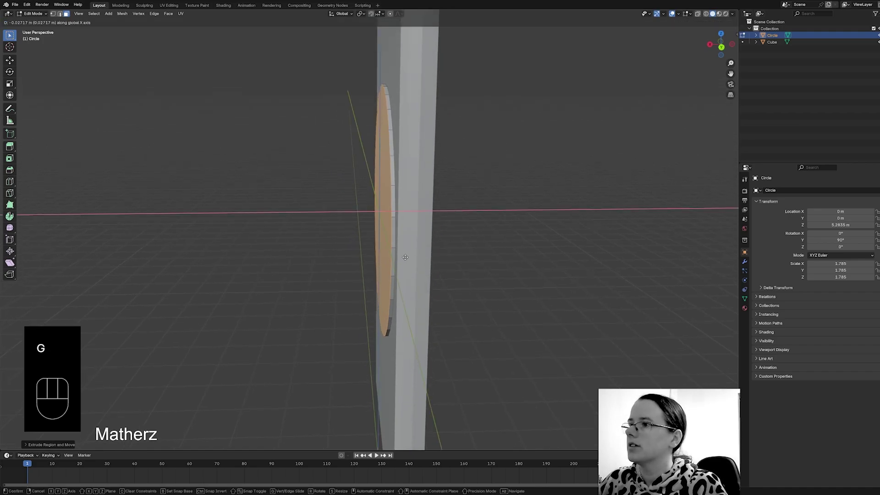
pyautogui.click(407, 258)
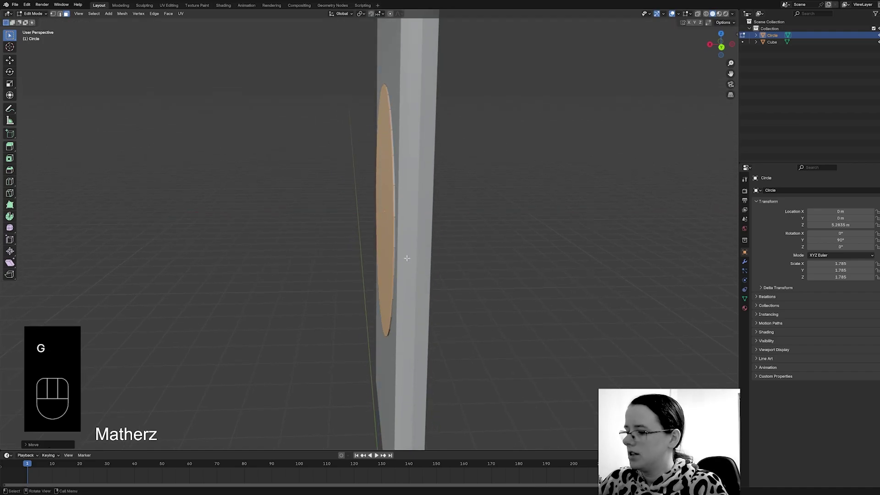
# Extrude the disc's front face twice in place and scale the new face up slightly to form a small outward rim.
pyautogui.press('e')
pyautogui.click(407, 258)
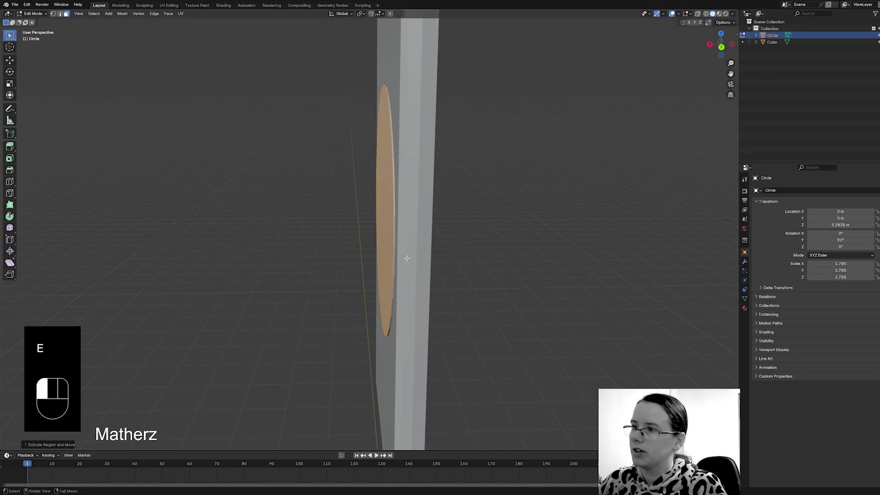
pyautogui.press('e')
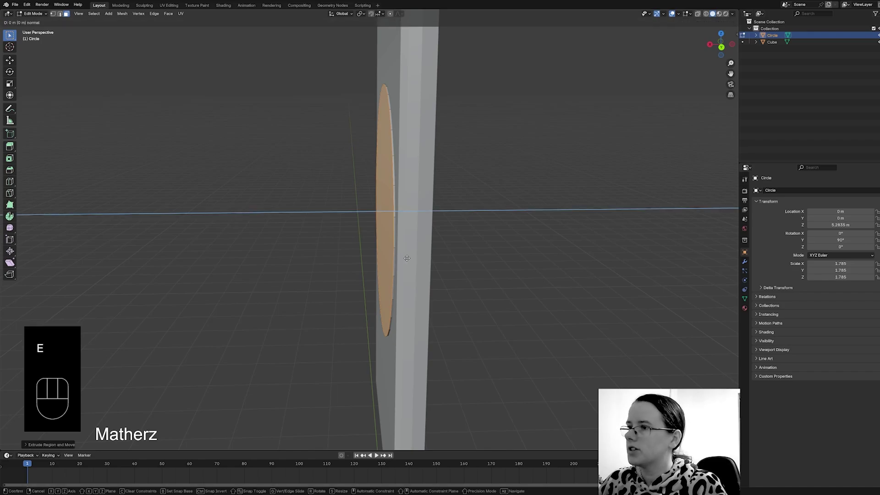
pyautogui.click(407, 258)
pyautogui.moveTo(404, 263); pyautogui.dragTo(452, 291, button='middle')
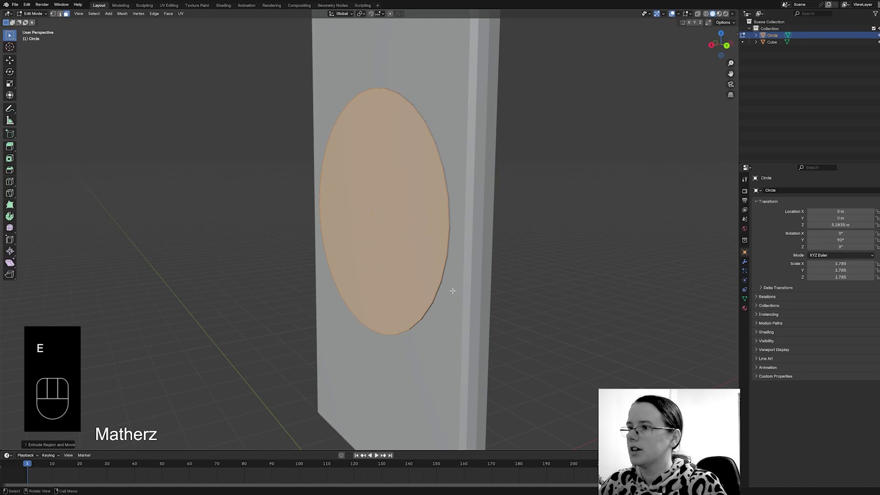
pyautogui.press('s')
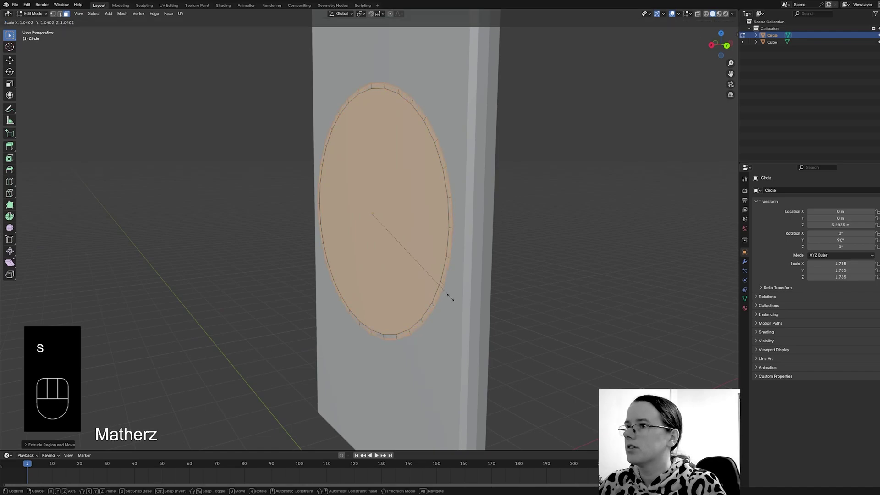
pyautogui.click(451, 298)
# Extrude the disc's front face outward in two small increments and scale it down to about 0.98.
pyautogui.press('e')
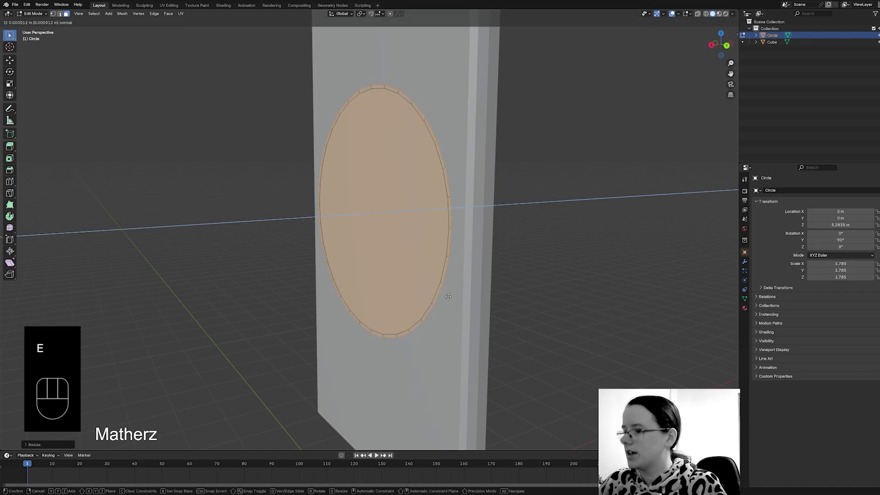
pyautogui.press('e')
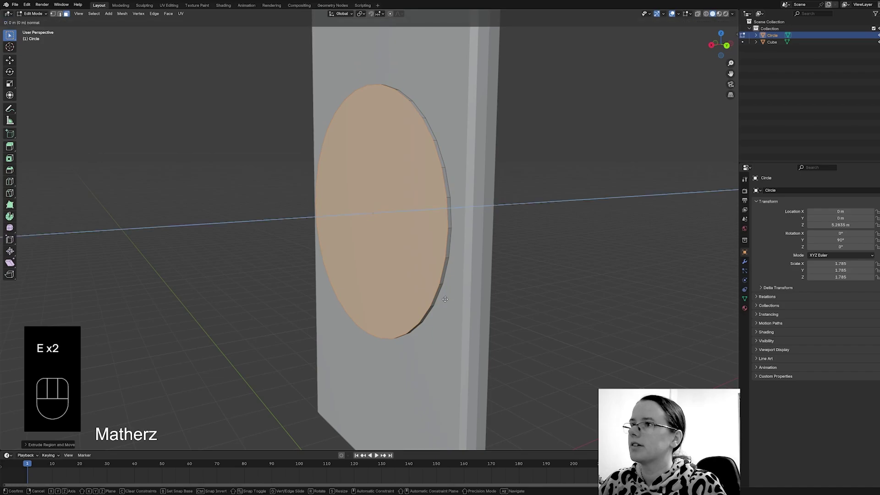
pyautogui.click(444, 300)
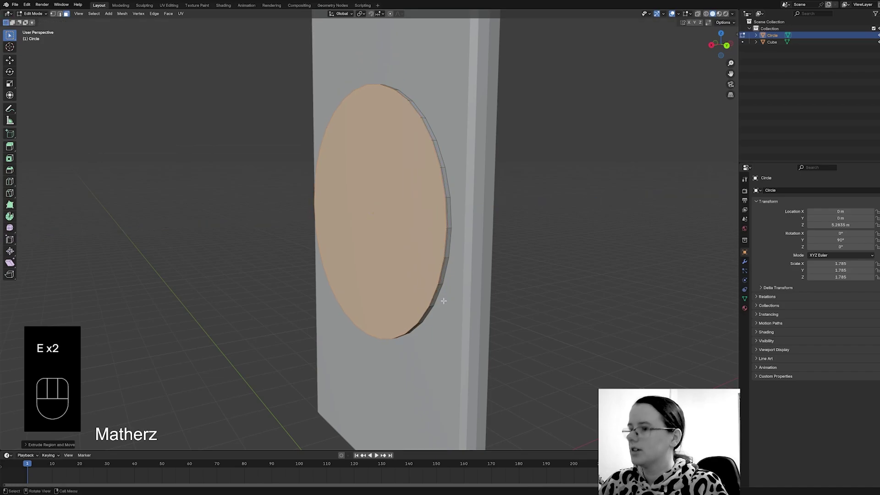
pyautogui.press('s')
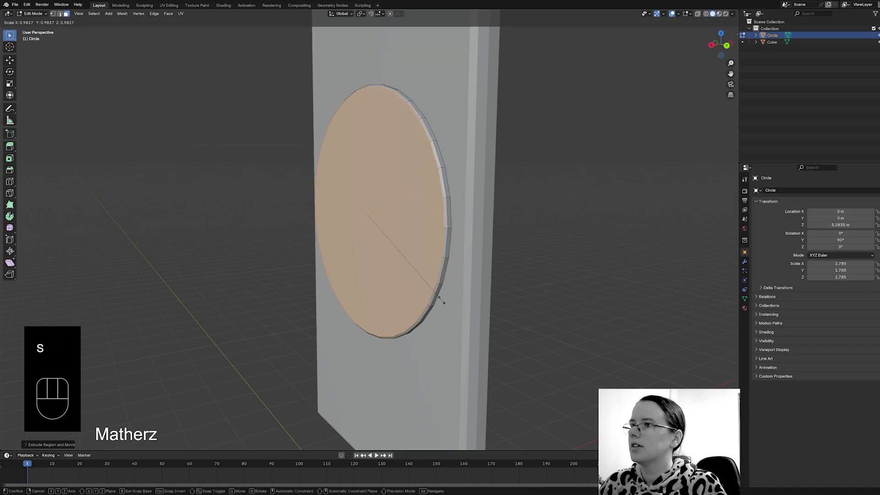
pyautogui.click(442, 300)
# Extrude the disc's front face a tiny amount further and shrink it to about 0.98 to round the edge.
pyautogui.press('e')
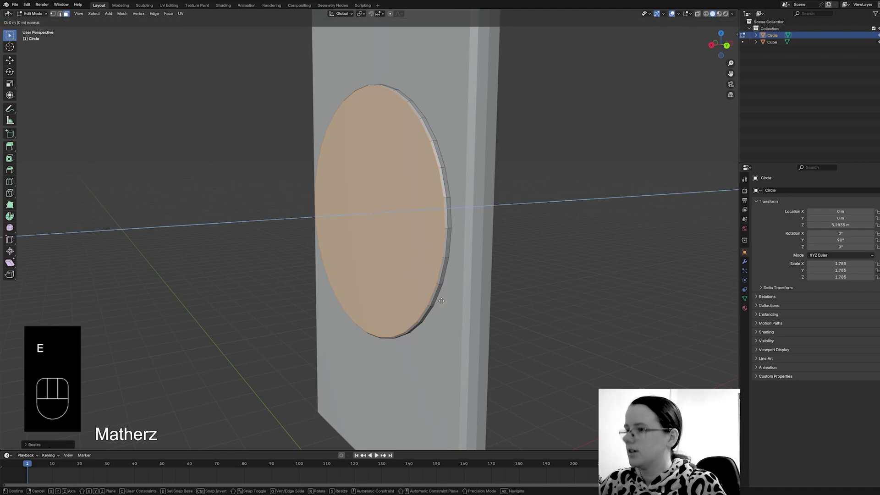
pyautogui.click(440, 301)
pyautogui.press('s')
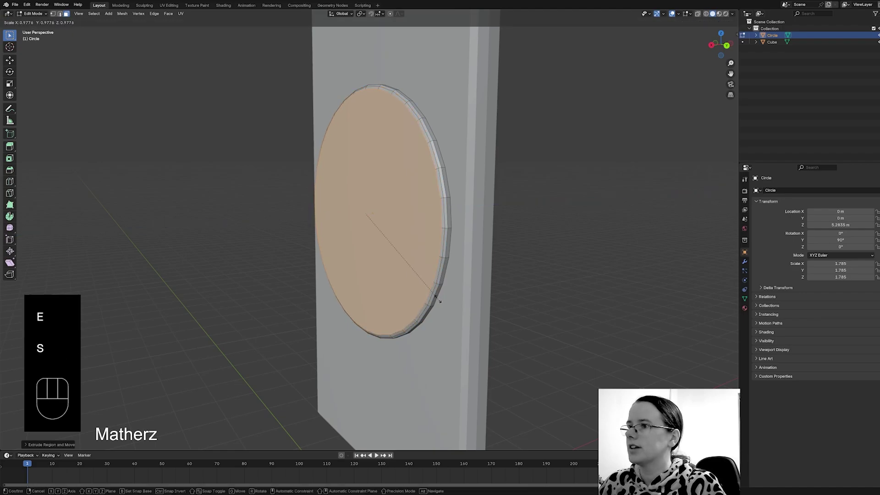
pyautogui.click(439, 301)
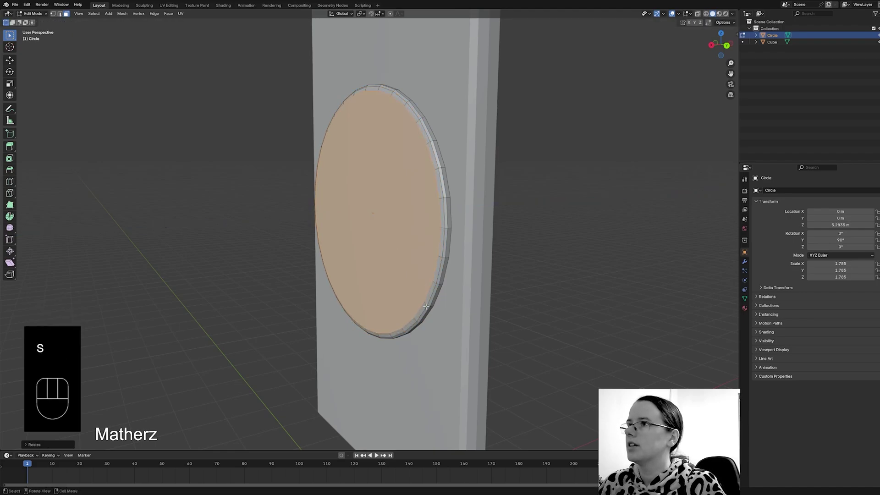
# Extrude the disc's front face outward a tiny amount and scale it down to about 0.96.
pyautogui.moveTo(439, 300); pyautogui.dragTo(366, 349, button='middle')
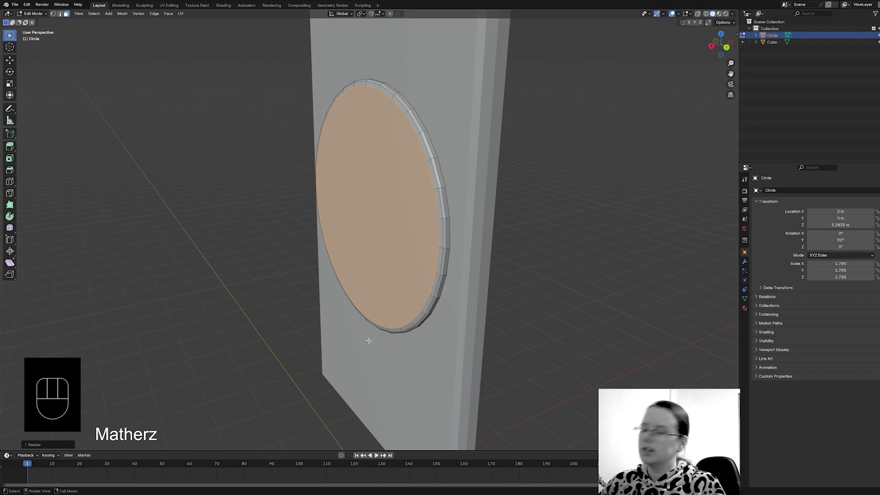
pyautogui.press('e')
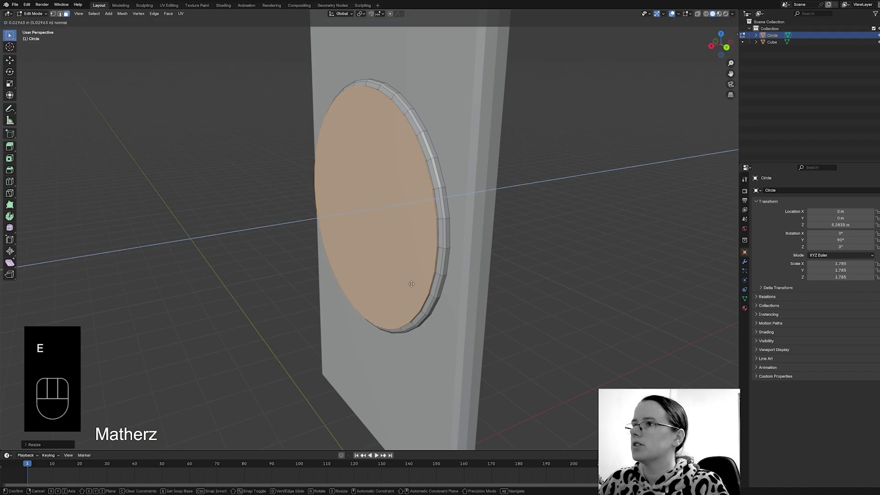
pyautogui.click(426, 290)
pyautogui.press('s')
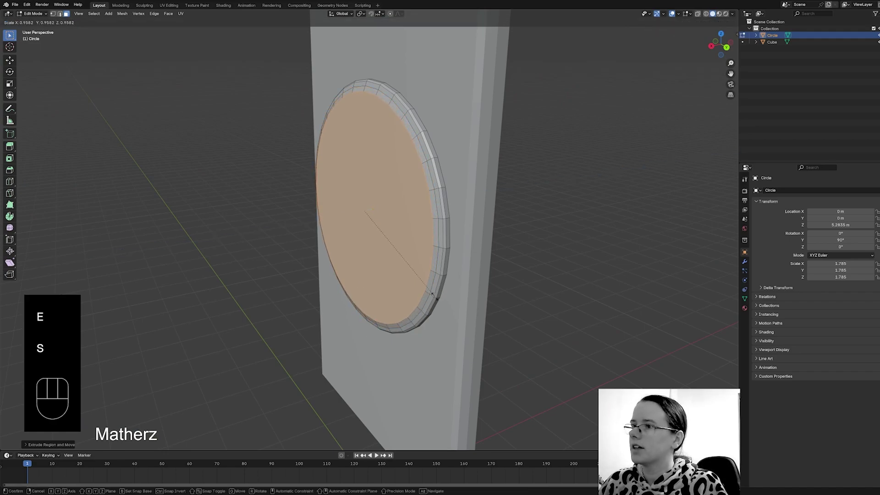
pyautogui.click(430, 292)
# Extrude the disc's front face inward slightly, shrink it a little, and extrude it inward about 0.07 m more to recess the centre.
pyautogui.moveTo(431, 292); pyautogui.dragTo(368, 305, button='middle')
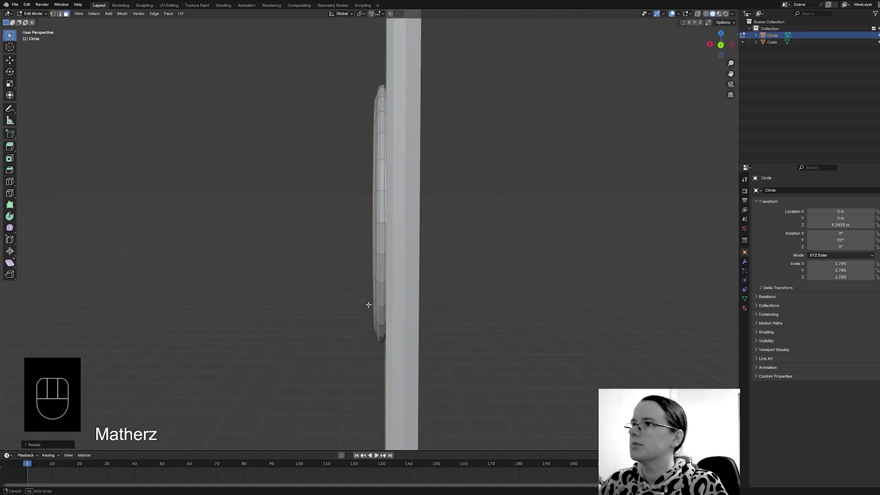
pyautogui.moveTo(368, 304); pyautogui.dragTo(422, 311, button='middle')
pyautogui.press('e')
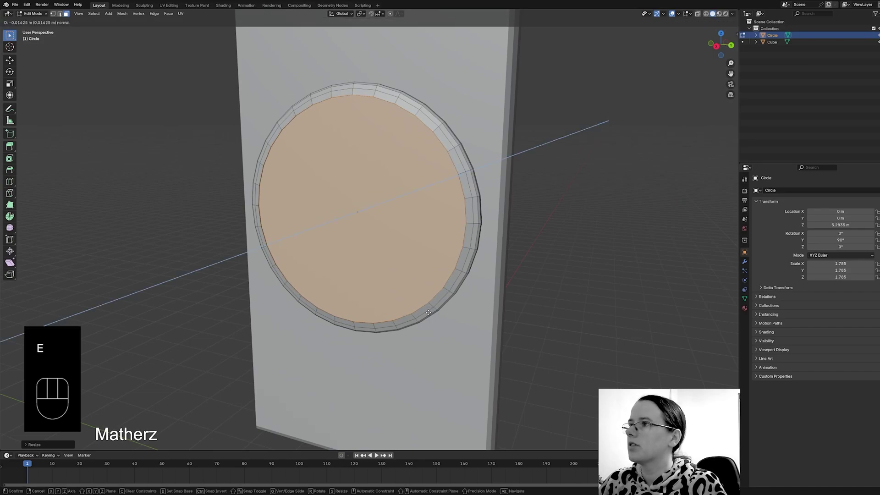
pyautogui.click(428, 313)
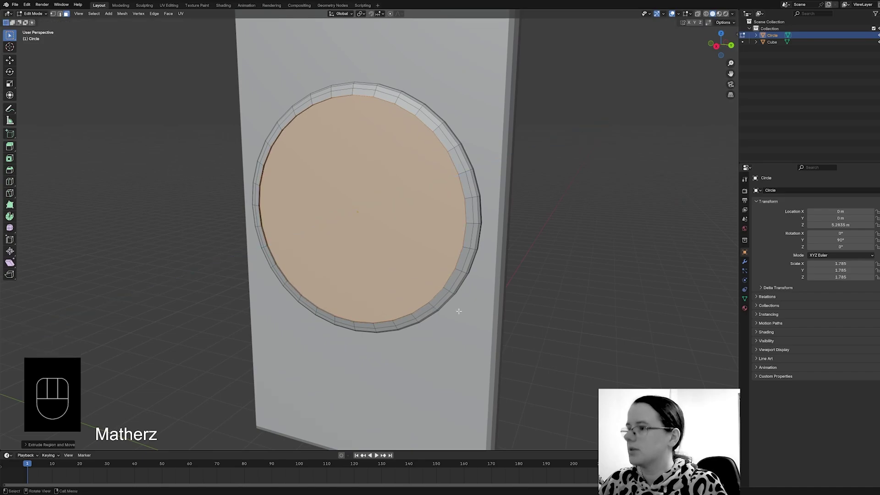
pyautogui.press('s')
pyautogui.click(457, 311)
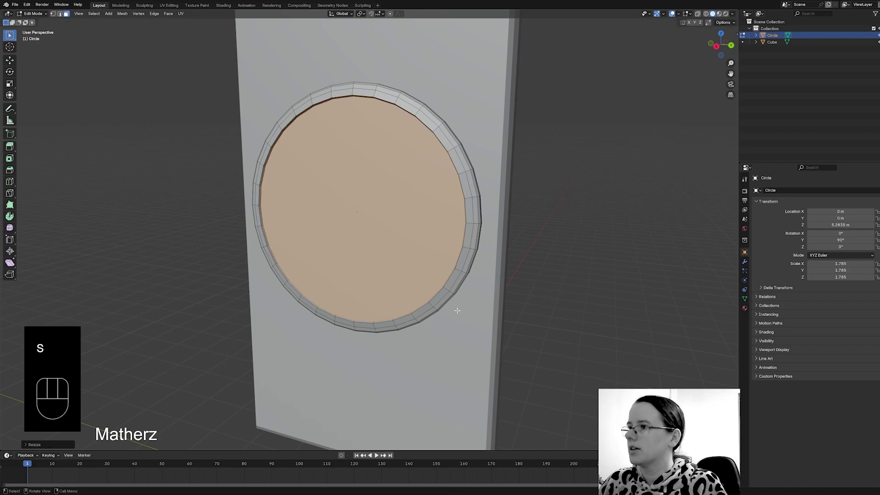
pyautogui.press('e')
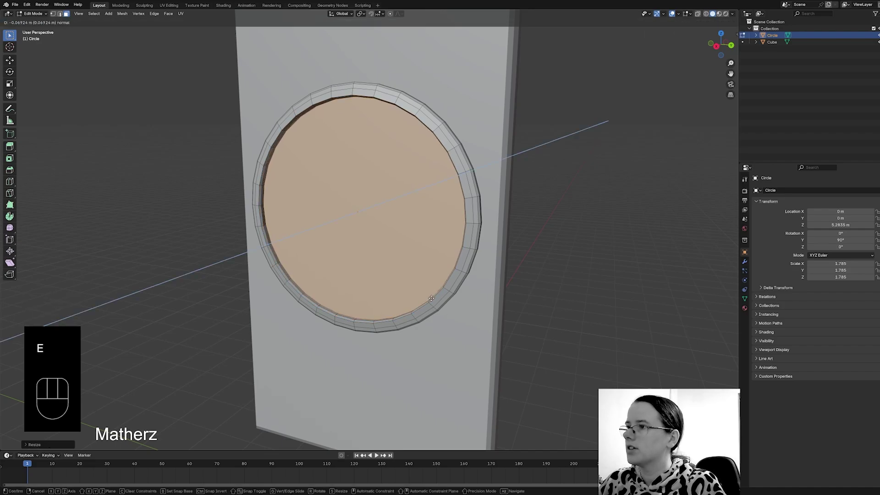
pyautogui.click(431, 298)
# Return the disc to Object Mode and apply Shade Smooth to it.
pyautogui.moveTo(524, 308); pyautogui.dragTo(499, 320, button='middle')
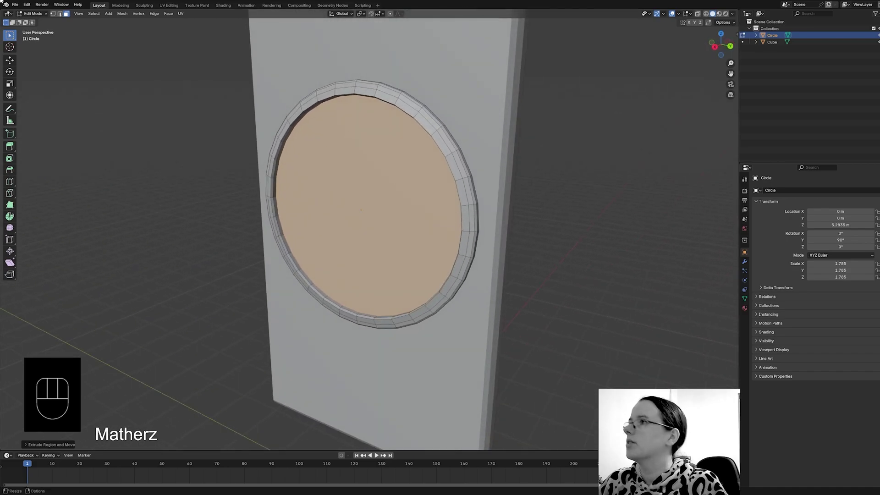
pyautogui.click(32, 13)
pyautogui.click(35, 21)
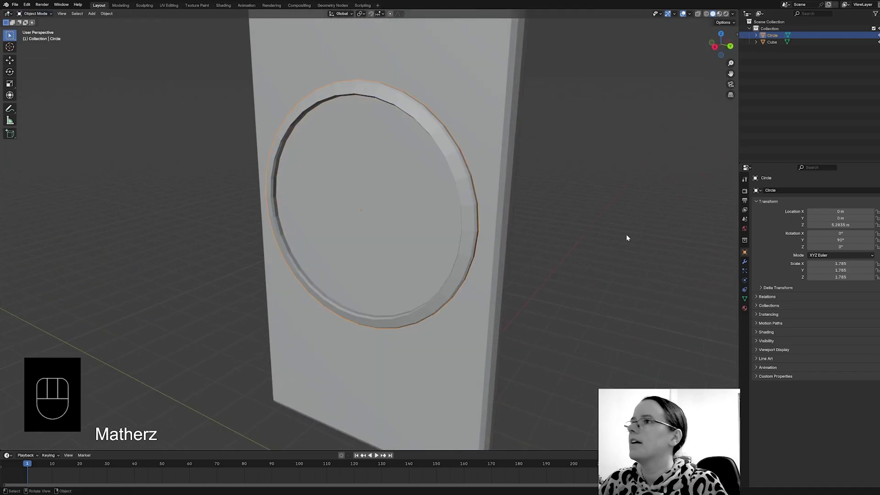
pyautogui.rightClick(442, 138)
pyautogui.click(443, 138)
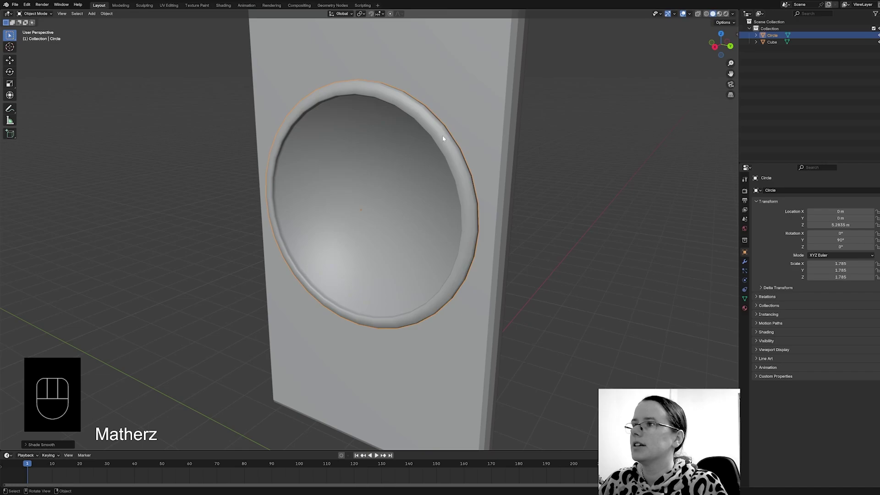
# Add a mesh cylinder and rotate it 90° about the Y axis.
pyautogui.moveTo(362, 320)
pyautogui.mouseDown(button='middle')
pyautogui.moveTo(356, 332)
pyautogui.moveTo(437, 325)
pyautogui.moveTo(372, 335)
pyautogui.mouseUp(button='middle')
pyautogui.scroll(-5, 372, 335)
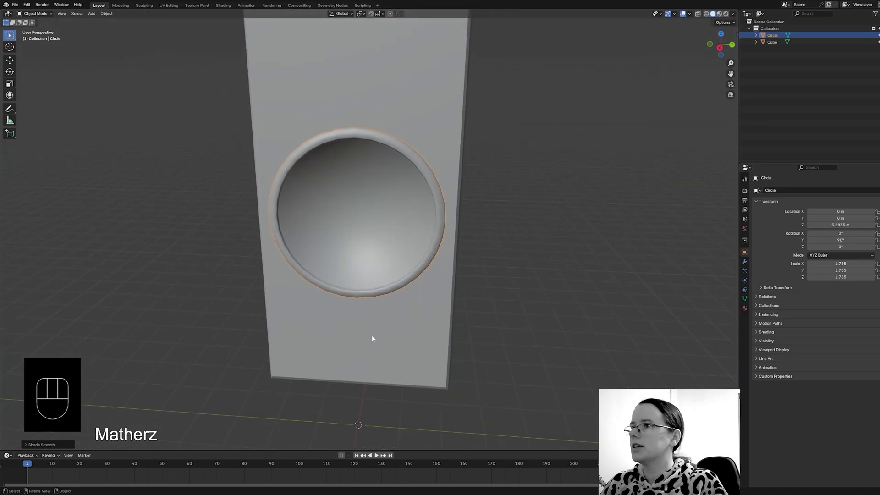
pyautogui.moveTo(342, 369)
pyautogui.mouseDown(button='middle')
pyautogui.moveTo(360, 372)
pyautogui.moveTo(370, 360)
pyautogui.moveTo(333, 362)
pyautogui.mouseUp(button='middle')
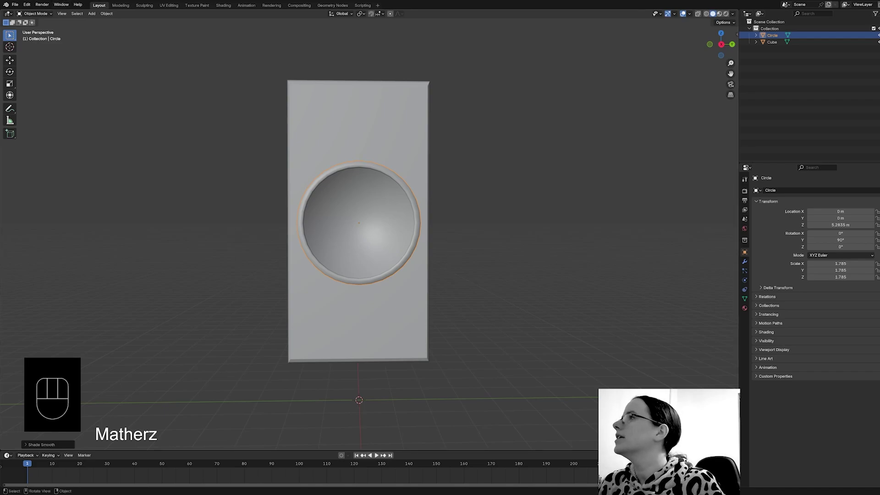
pyautogui.click(106, 13)
pyautogui.moveTo(91, 13)
pyautogui.moveTo(114, 21)
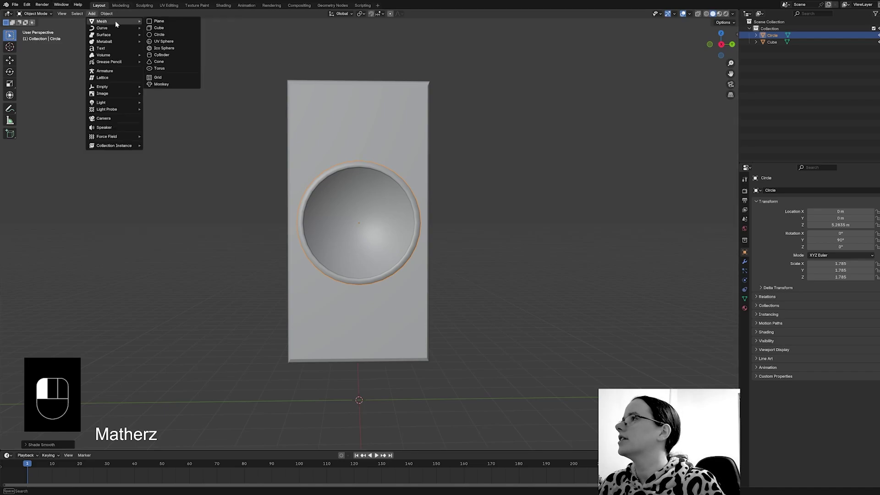
pyautogui.click(180, 55)
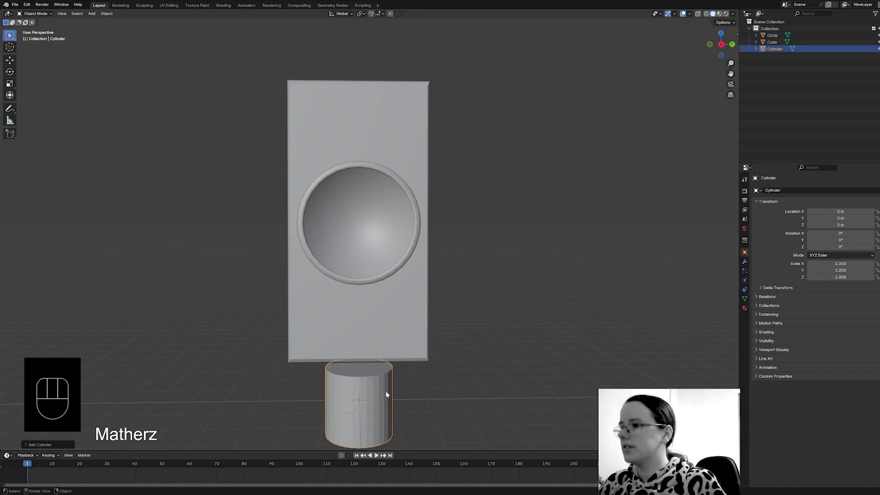
pyautogui.moveTo(479, 370); pyautogui.dragTo(471, 413, button='middle')
pyautogui.write('ry')
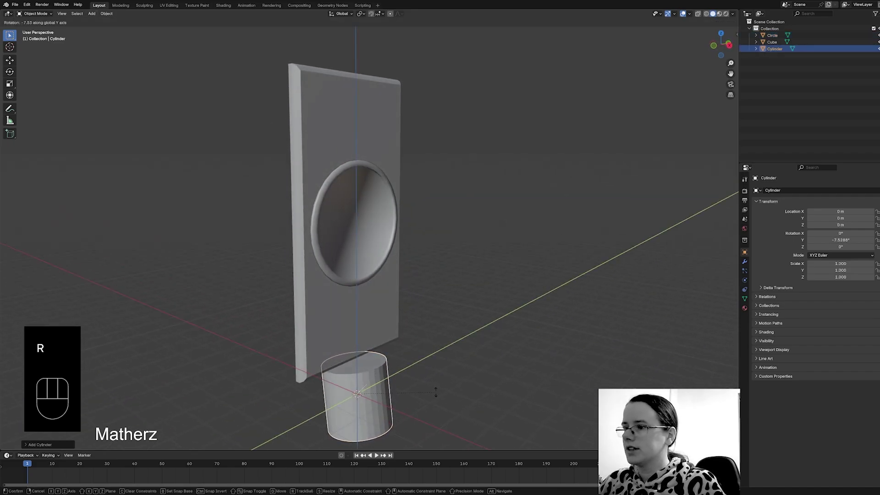
pyautogui.write('90')
pyautogui.press('Return')
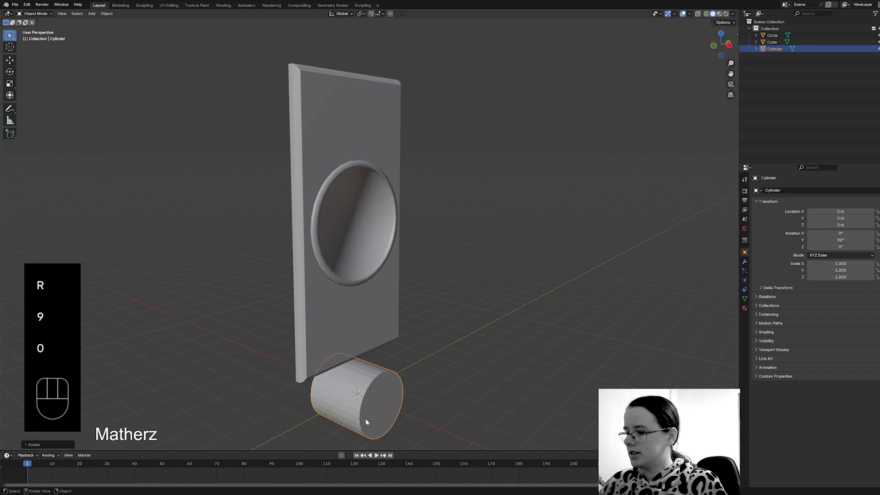
# Raise the cylinder along Z to about 8.49 m, above the disc, and scale it down uniformly to about 0.145.
pyautogui.press('g')
pyautogui.press('z')
pyautogui.click(475, 301)
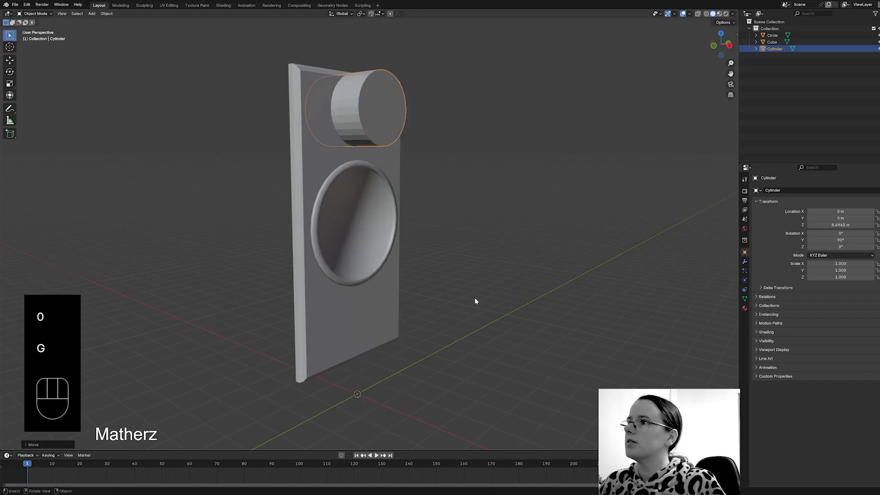
pyautogui.press('s')
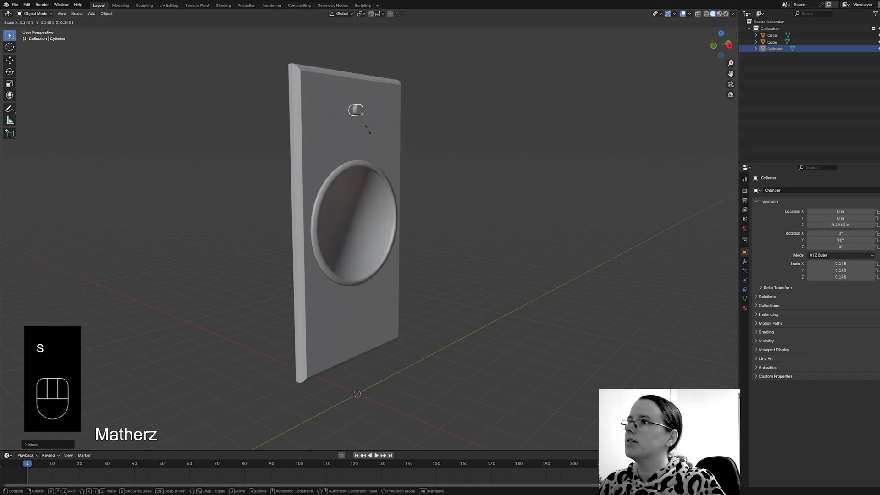
pyautogui.click(370, 133)
# Move the cylinder into the slab's upper corner, at about -1.72 m along Y and 9.05 m along Z.
pyautogui.moveTo(493, 239); pyautogui.dragTo(438, 235, button='middle')
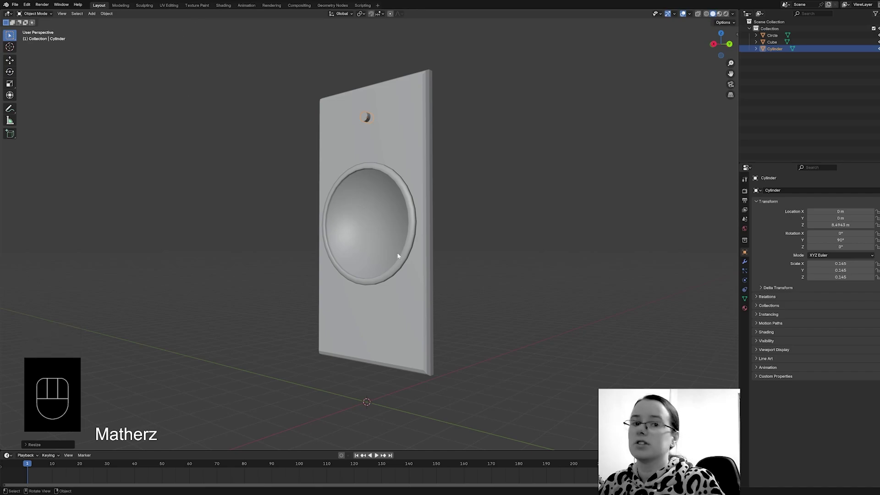
pyautogui.moveTo(397, 256); pyautogui.dragTo(373, 189, button='middle')
pyautogui.keyDown('shift'); pyautogui.moveTo(321, 117); pyautogui.dragTo(363, 261, button='middle'); pyautogui.keyUp('shift')
pyautogui.scroll(4, 430, 276)
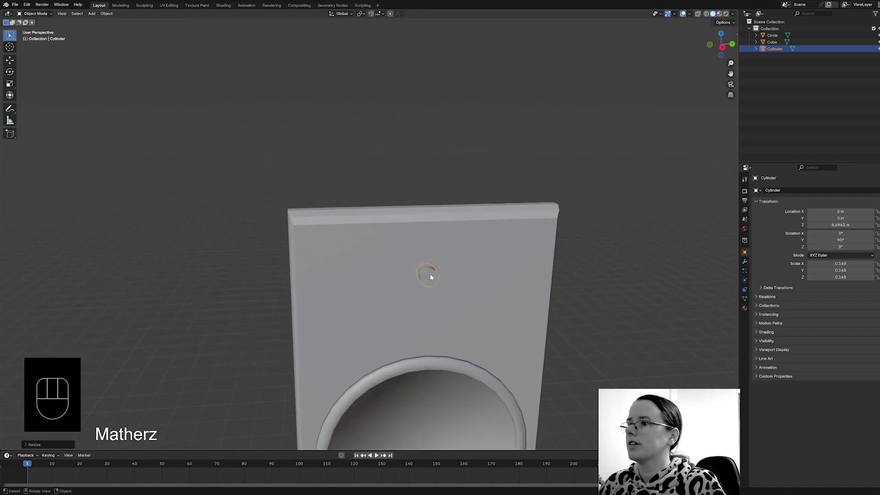
pyautogui.scroll(1, 429, 284)
pyautogui.press('g')
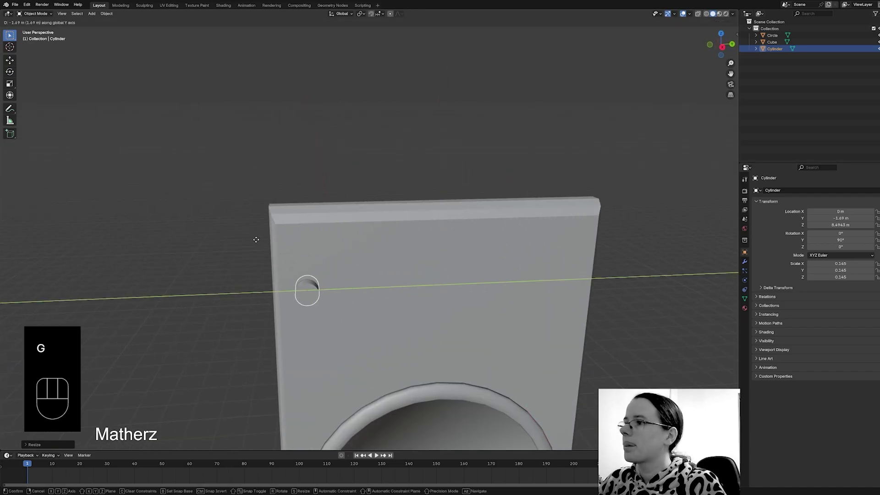
pyautogui.click(257, 246)
pyautogui.press('g')
pyautogui.press('z')
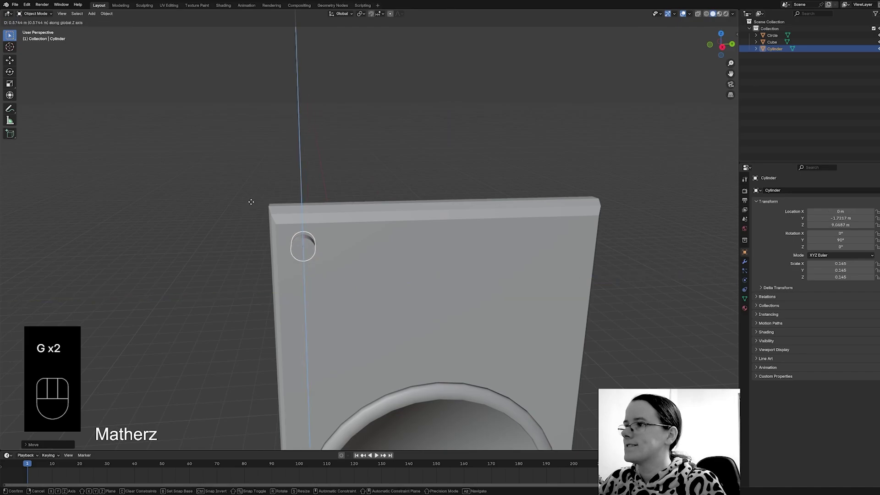
pyautogui.click(251, 206)
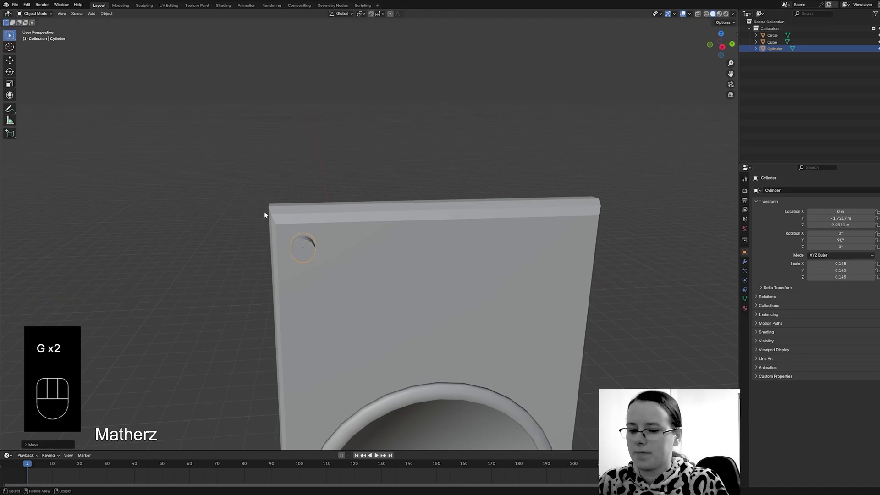
# Flatten the small cylinder along the global X axis to a local Z scale of about 0.061.
pyautogui.press('KP_1')
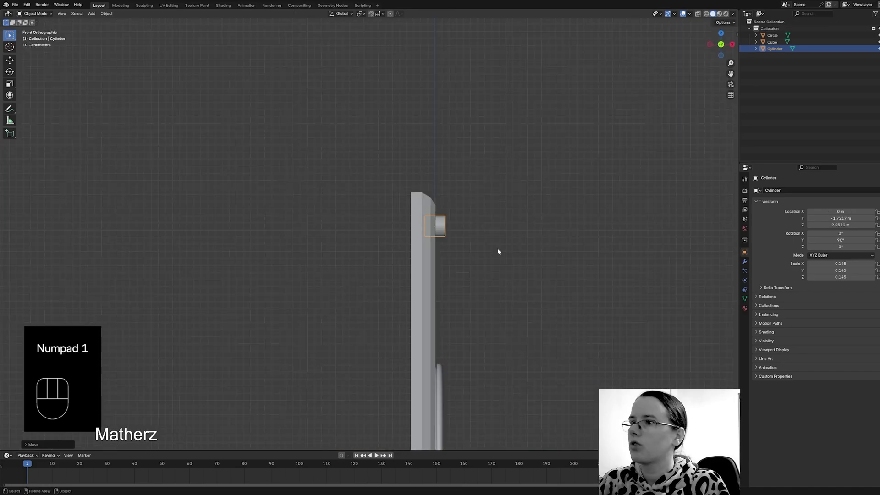
pyautogui.press('s')
pyautogui.press('x')
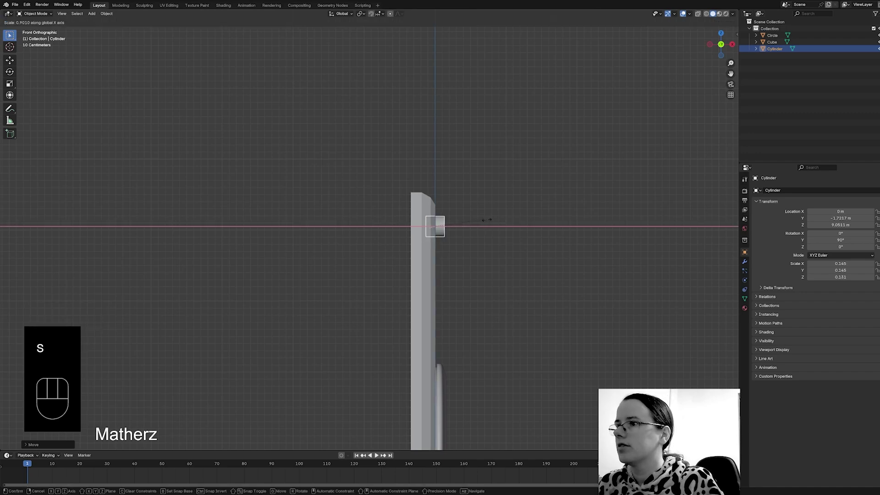
pyautogui.click(458, 224)
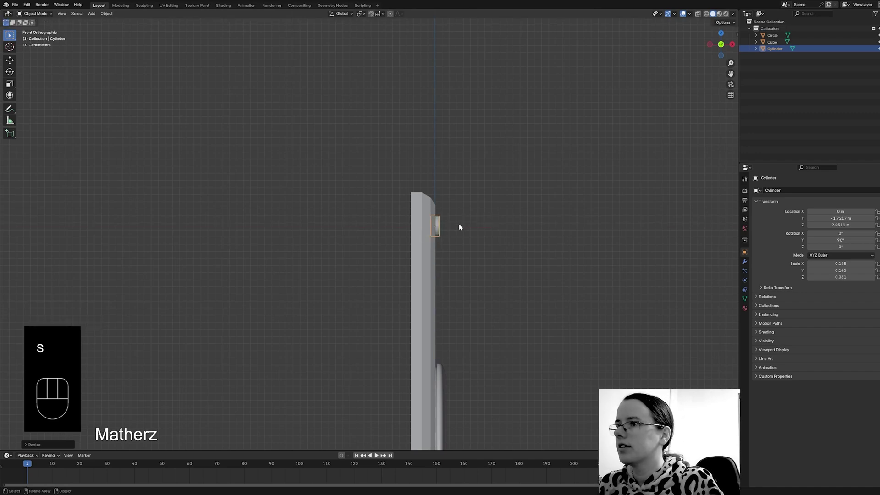
# Examine the small corner cylinder up close in the right orthographic view.
pyautogui.press('KP_7')
pyautogui.press('KP_8')
pyautogui.press('KP_9')
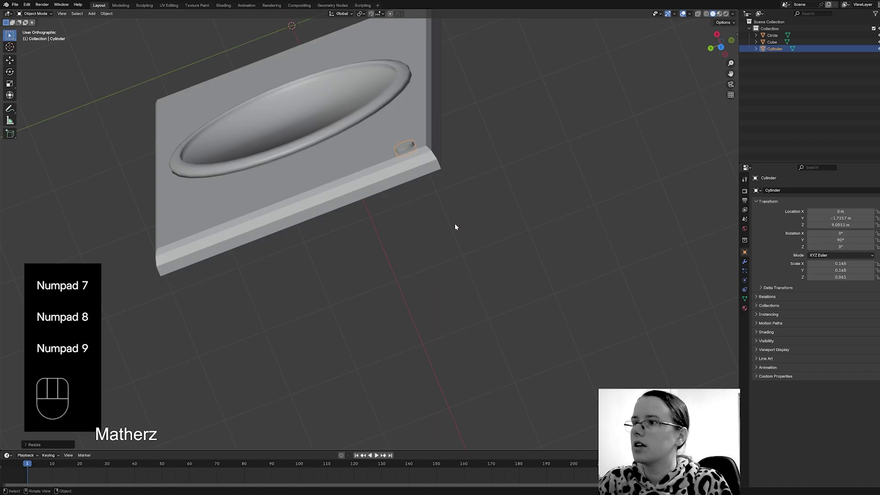
pyautogui.press('KP_6')
pyautogui.press('KP_5')
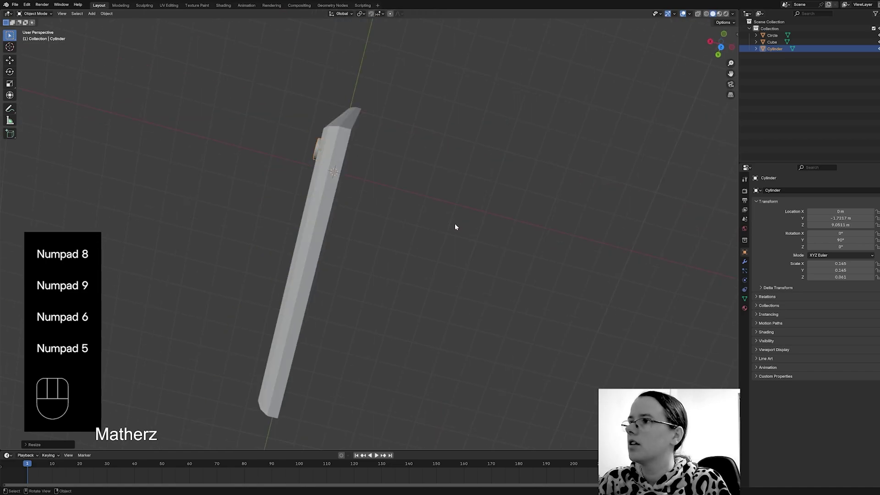
pyautogui.press('KP_3')
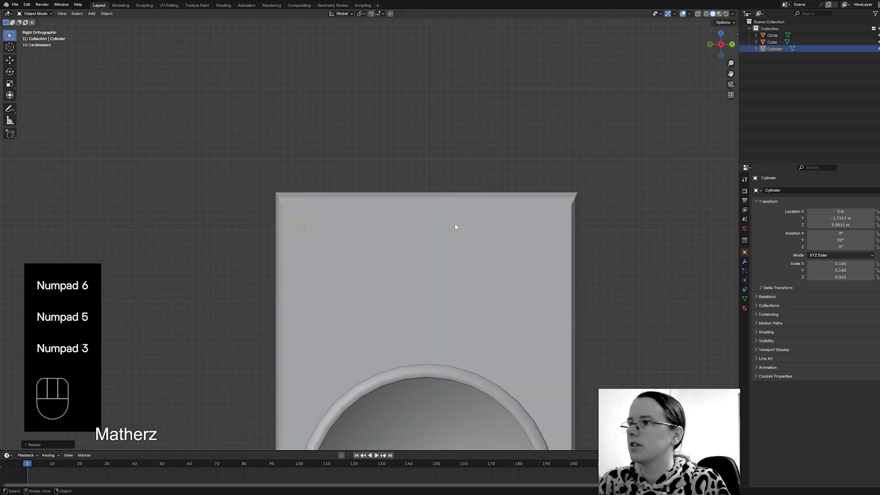
pyautogui.keyDown('shift'); pyautogui.moveTo(455, 306); pyautogui.dragTo(528, 275, button='middle'); pyautogui.keyUp('shift')
pyautogui.scroll(1, 359, 136)
pyautogui.scroll(4, 359, 136)
pyautogui.keyDown('shift'); pyautogui.moveTo(383, 110); pyautogui.dragTo(372, 177, button='middle'); pyautogui.keyUp('shift')
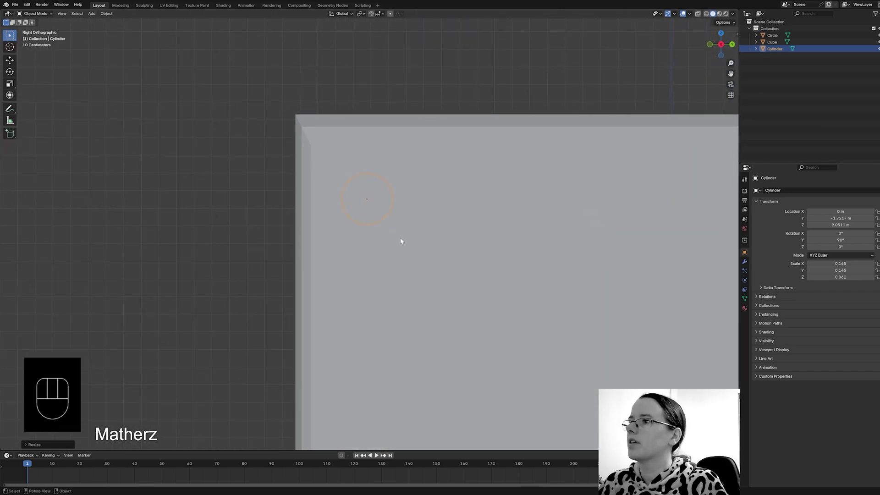
pyautogui.scroll(3, 399, 239)
pyautogui.keyDown('shift'); pyautogui.moveTo(401, 239); pyautogui.dragTo(343, 197, button='middle'); pyautogui.keyUp('shift')
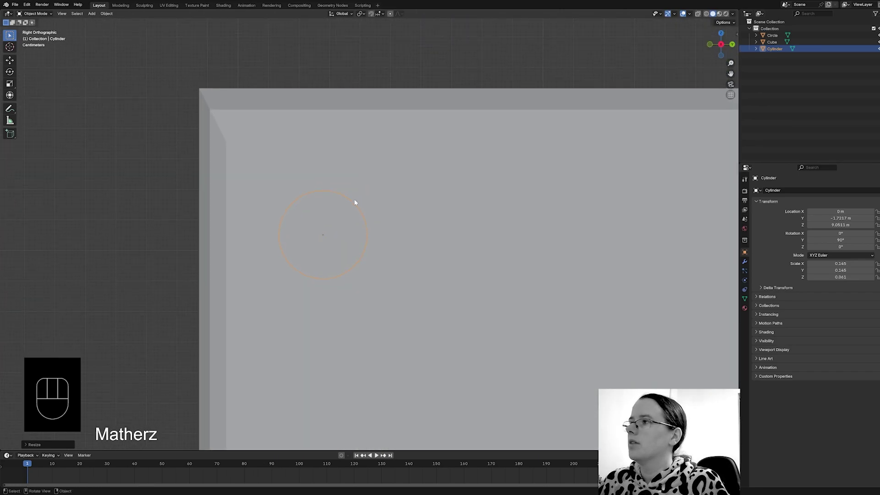
# Open the small corner cylinder for mesh editing in Edit Mode.
pyautogui.click(51, 14)
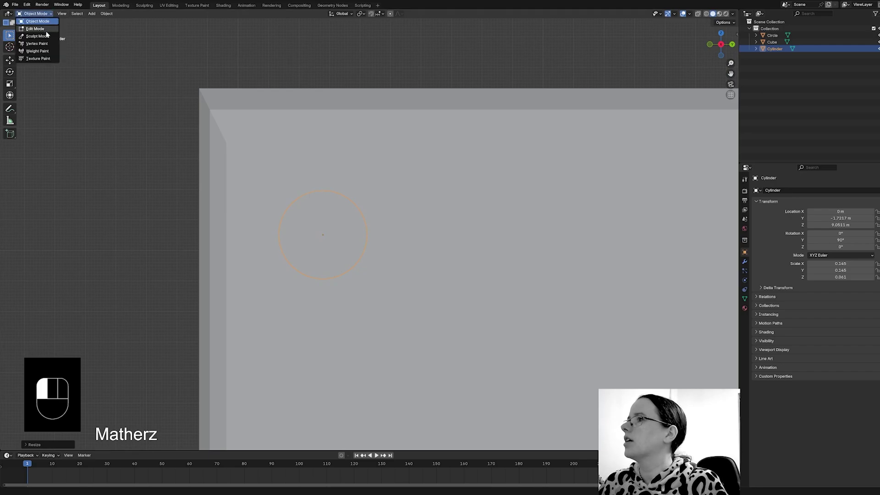
pyautogui.click(37, 28)
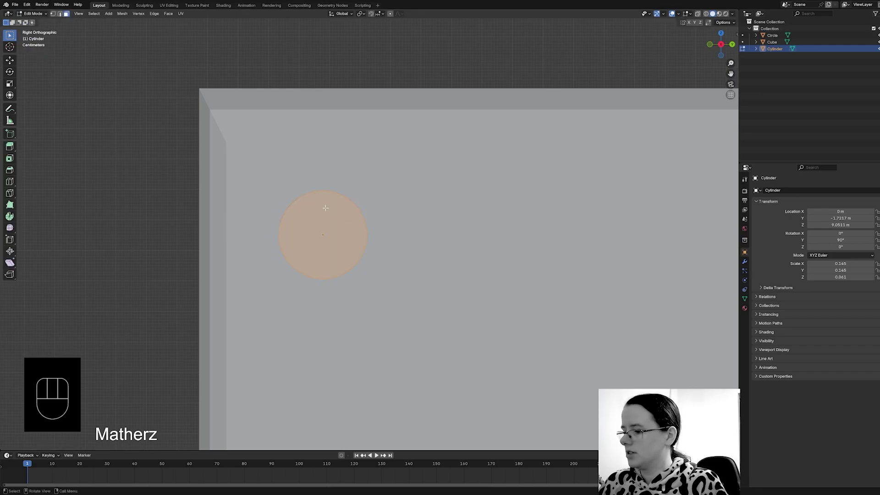
pyautogui.hotkey('ctrl', 'r')
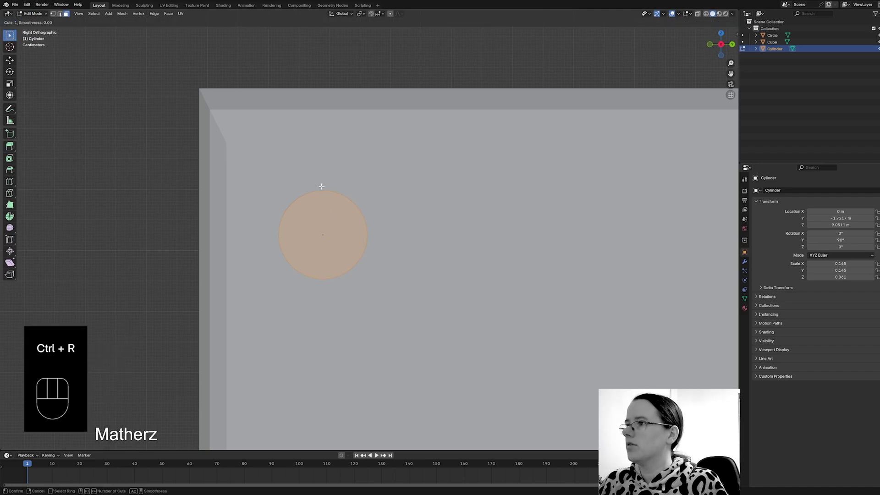
pyautogui.click(352, 284)
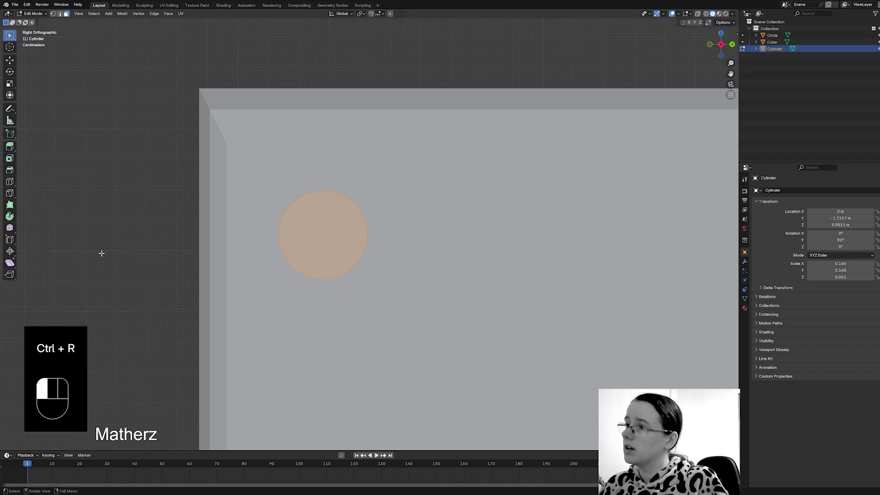
pyautogui.moveTo(366, 291); pyautogui.dragTo(361, 218, button='middle')
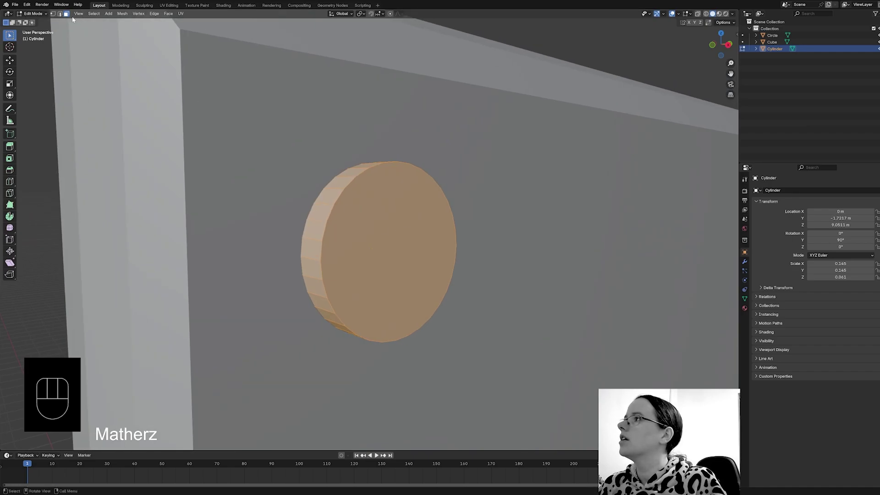
pyautogui.hotkey('ctrl', 'r')
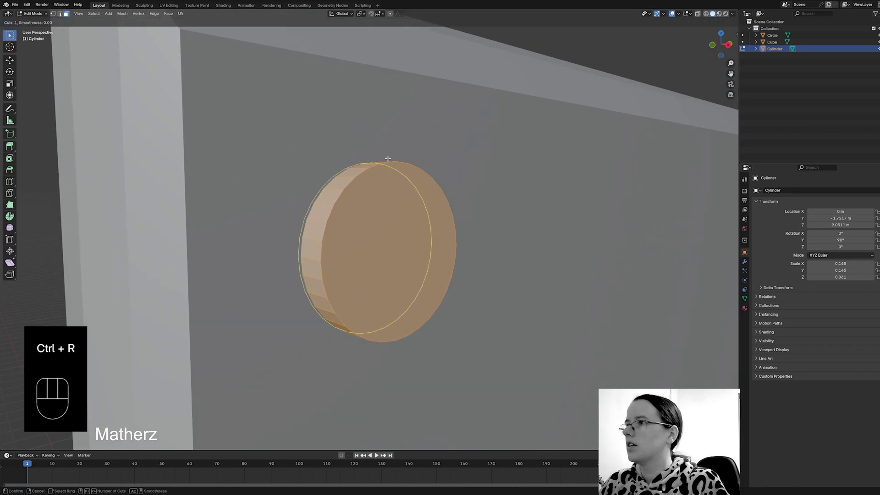
pyautogui.click(367, 191)
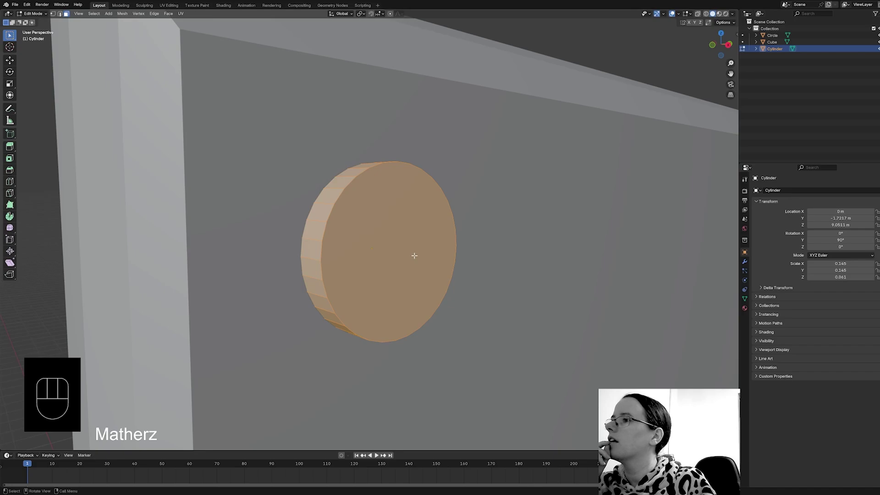
# Extrude the cylinder's front face in place and scale it along the global Y axis into a narrow vertical ellipse.
pyautogui.click(390, 238)
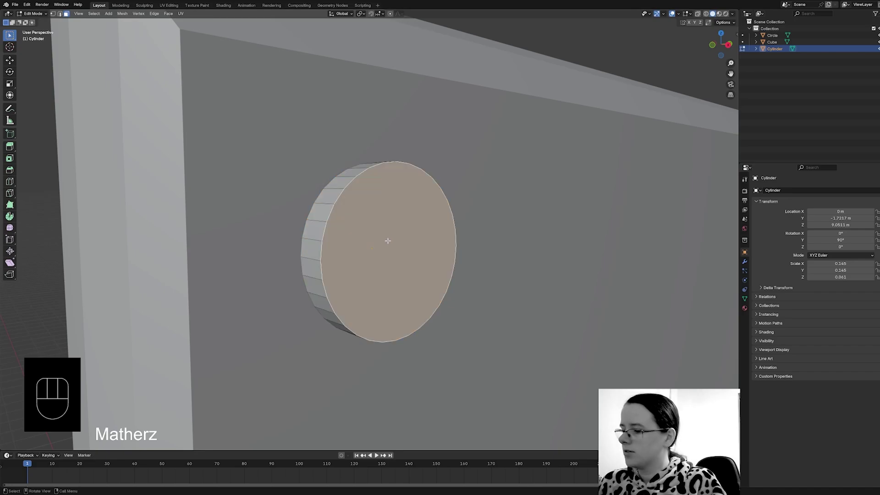
pyautogui.press('e')
pyautogui.click(389, 241)
pyautogui.moveTo(516, 245); pyautogui.dragTo(489, 258, button='middle')
pyautogui.press('s')
pyautogui.press('y')
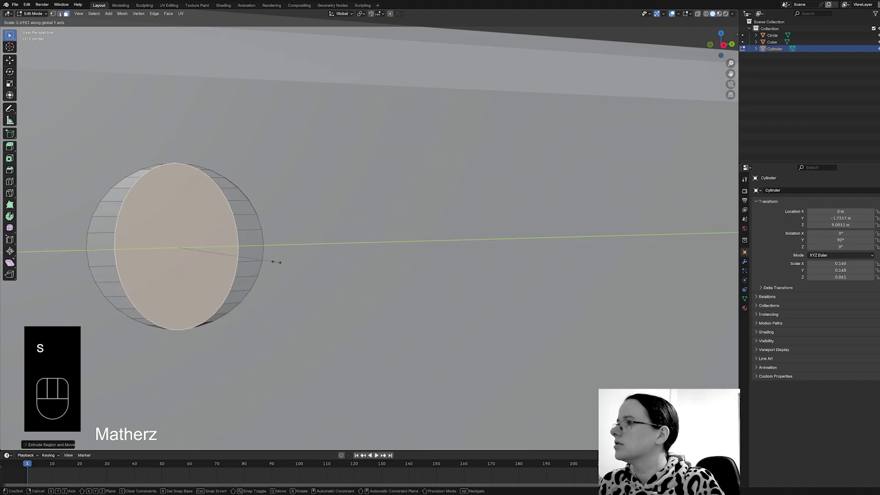
pyautogui.click(210, 247)
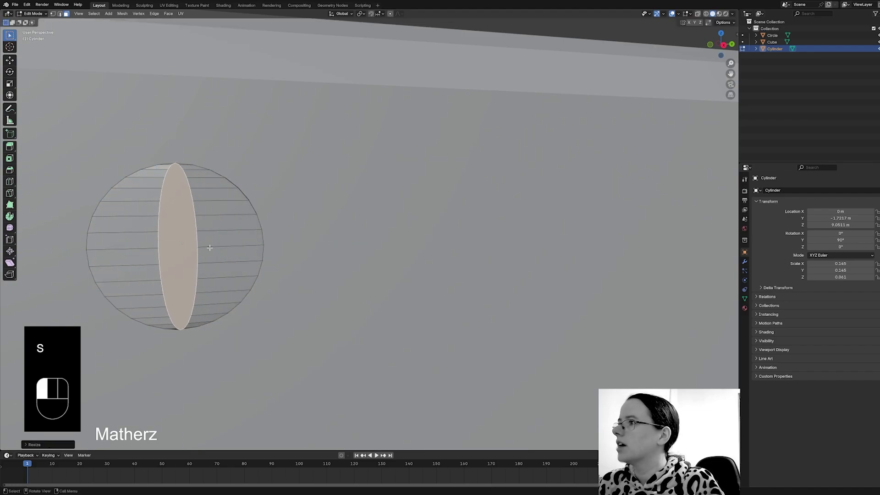
# Extrude the narrow elliptical face about 0.05 m inward to form a screw slot.
pyautogui.moveTo(208, 247); pyautogui.dragTo(340, 251, button='middle')
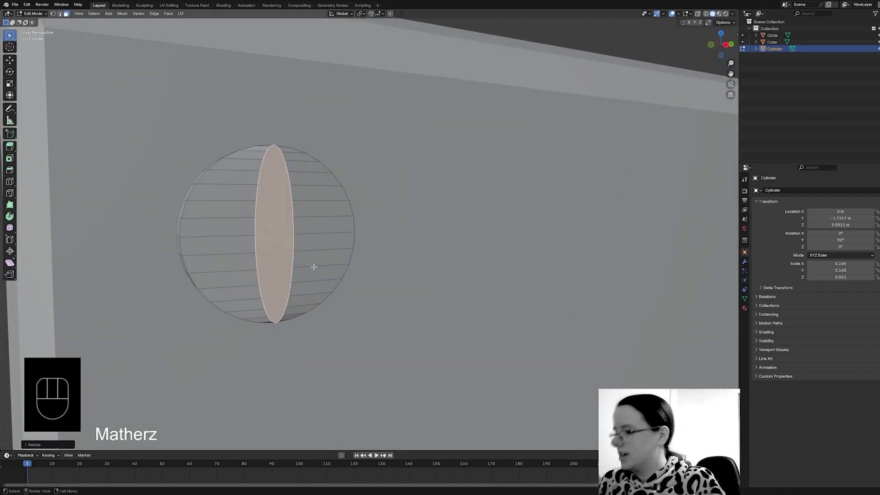
pyautogui.press('e')
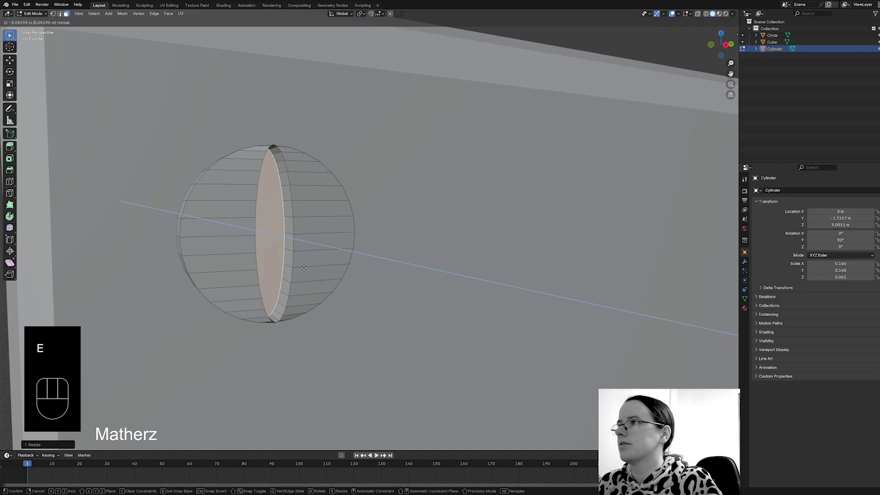
pyautogui.click(306, 269)
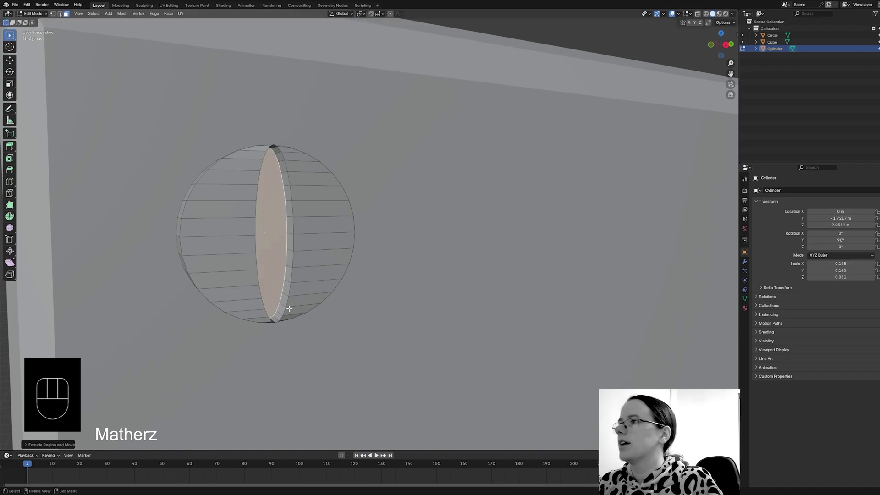
# Widen the small side faces at the slot's upper and lower ends along the global Y axis, and return to Object Mode.
pyautogui.click(276, 147)
pyautogui.moveTo(328, 178); pyautogui.dragTo(298, 179, button='middle')
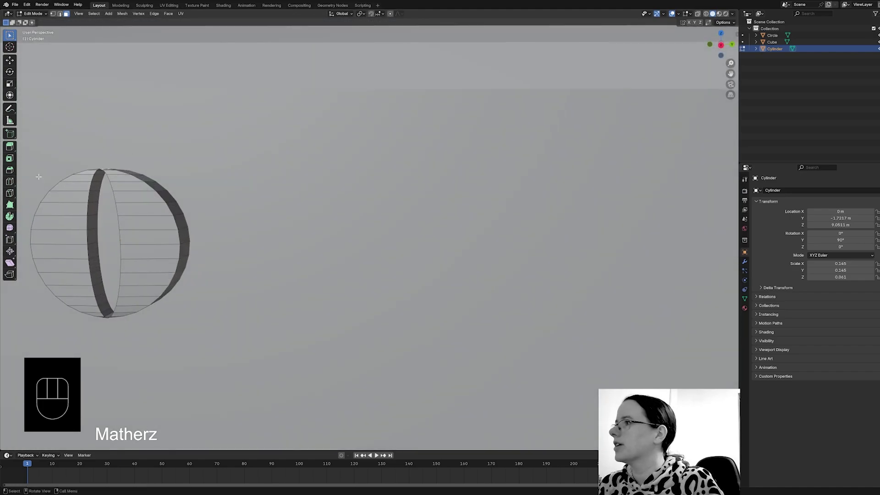
pyautogui.press('shift')
pyautogui.keyDown('shift'); pyautogui.click(101, 171); pyautogui.keyUp('shift')
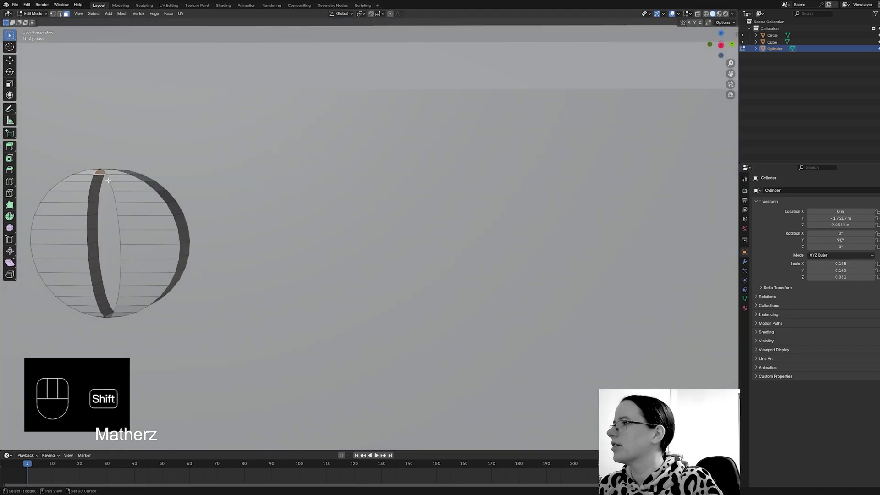
pyautogui.moveTo(100, 170); pyautogui.dragTo(328, 93, button='middle')
pyautogui.keyDown('shift'); pyautogui.click(329, 96); pyautogui.keyUp('shift')
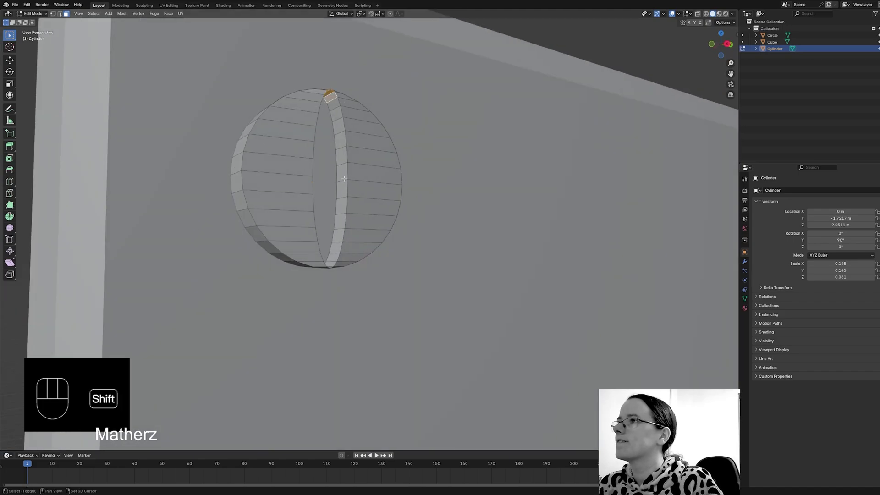
pyautogui.keyDown('shift'); pyautogui.click(332, 258); pyautogui.keyUp('shift')
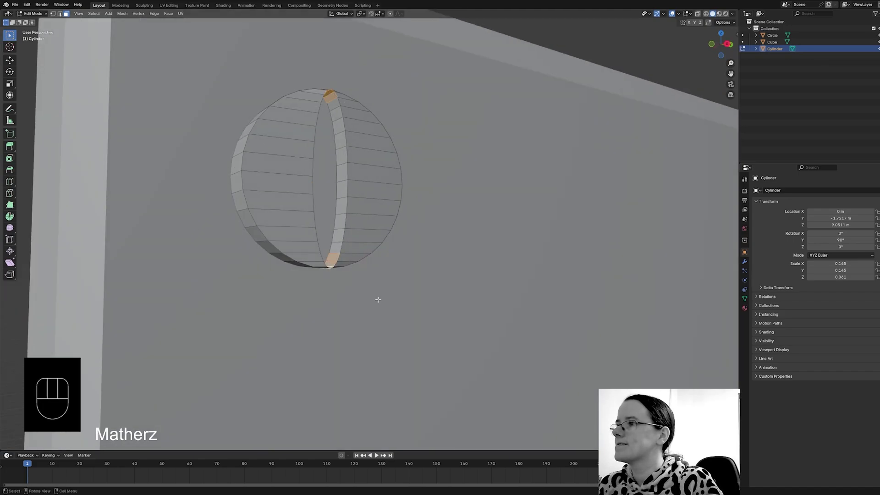
pyautogui.moveTo(378, 299); pyautogui.dragTo(351, 318, button='middle')
pyautogui.keyDown('shift'); pyautogui.click(153, 345); pyautogui.keyUp('shift')
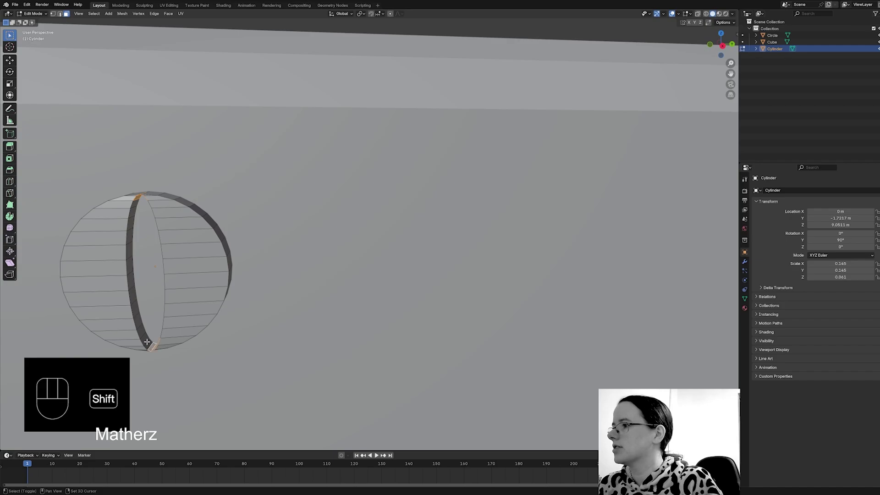
pyautogui.press('s')
pyautogui.press('y')
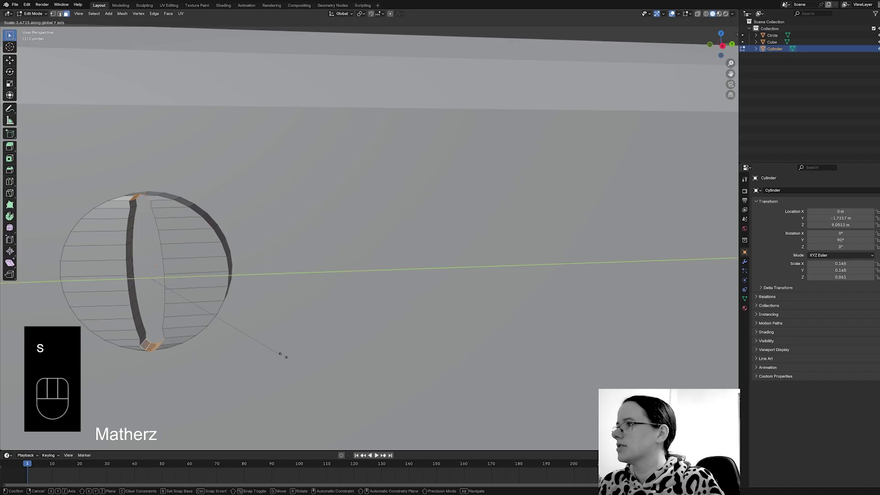
pyautogui.click(255, 338)
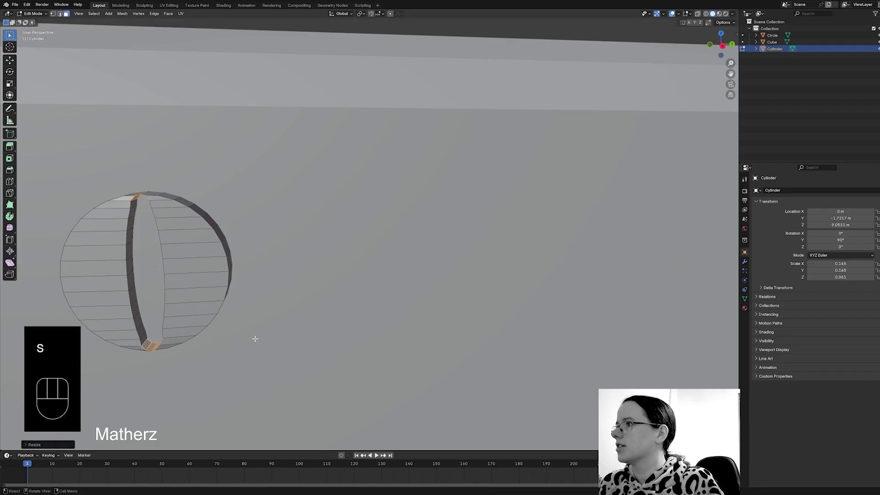
pyautogui.click(34, 14)
pyautogui.click(37, 21)
# Try smooth shading on the slotted corner cylinder and undo it.
pyautogui.scroll(-6, 364, 329)
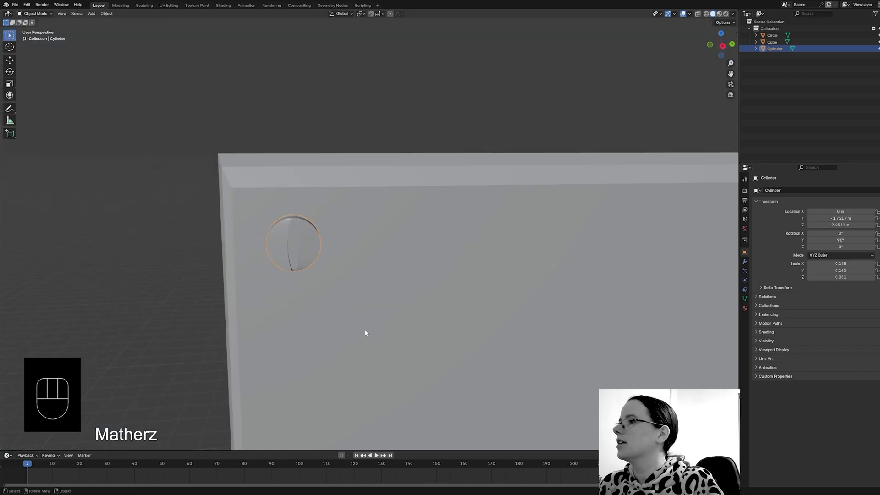
pyautogui.scroll(4, 320, 282)
pyautogui.rightClick(199, 240)
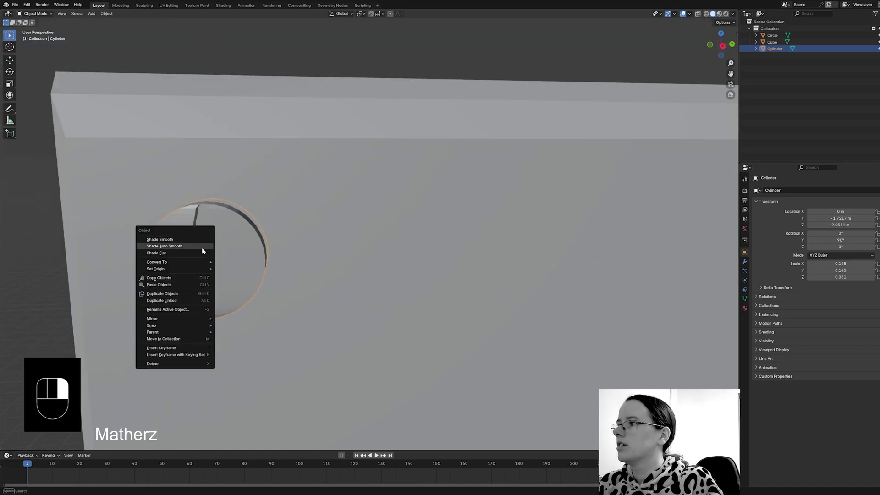
pyautogui.click(201, 239)
pyautogui.scroll(-3, 264, 256)
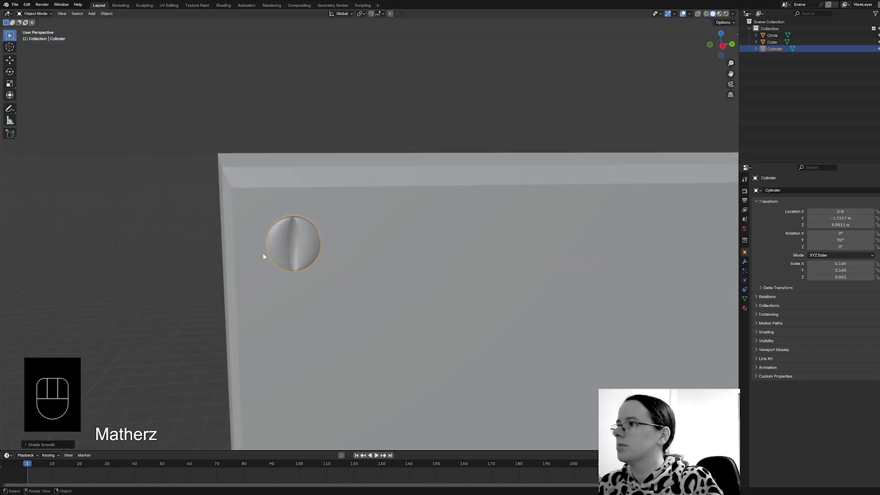
pyautogui.hotkey('ctrl', 'z')
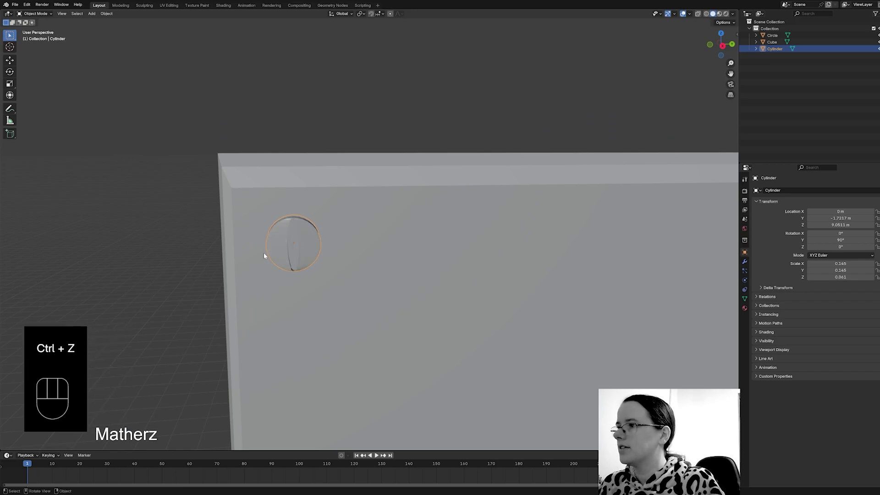
# Give the slotted cylinder a new material with a grey base color and show the viewport in Material Preview shading.
pyautogui.click(744, 309)
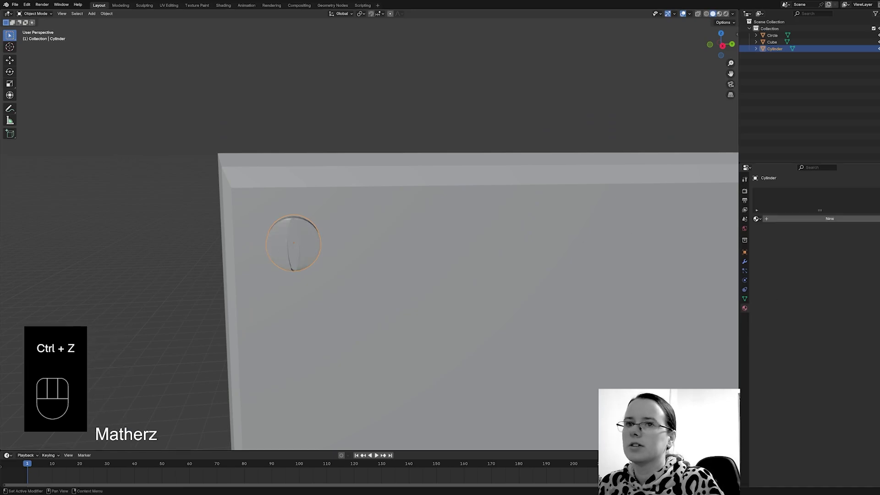
pyautogui.click(840, 219)
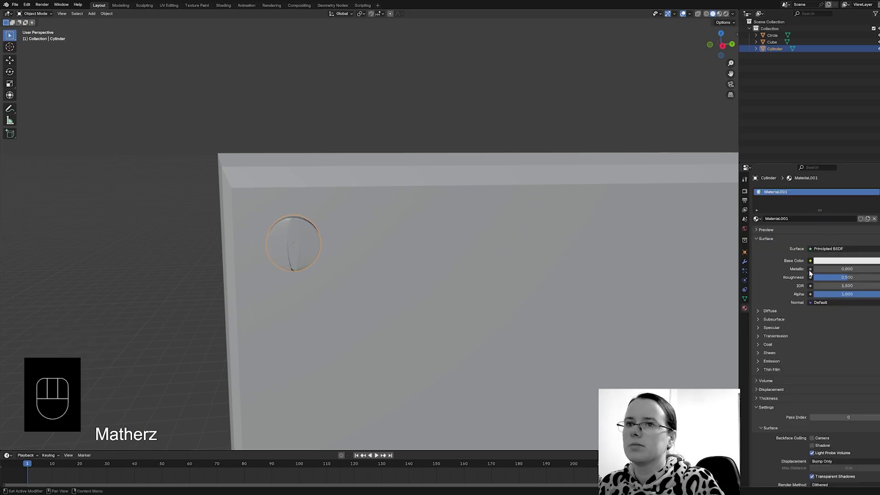
pyautogui.click(843, 260)
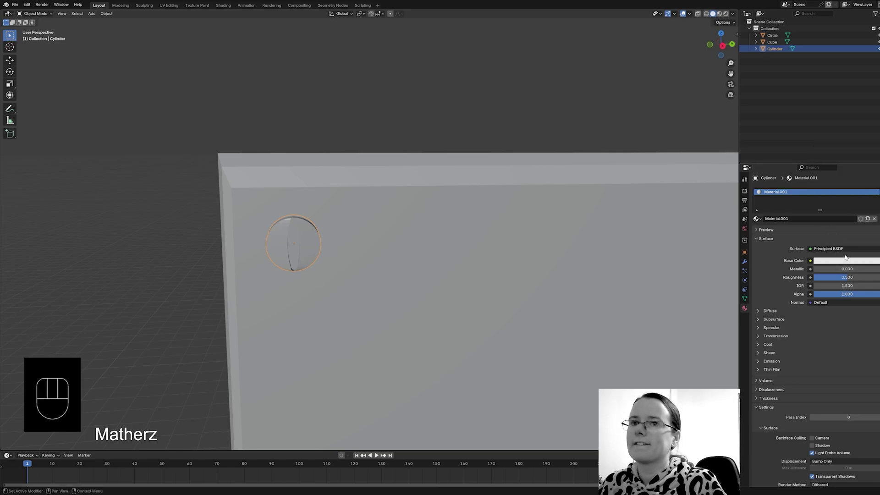
pyautogui.click(846, 261)
pyautogui.moveTo(876, 153)
pyautogui.mouseDown()
pyautogui.moveTo(876, 195)
pyautogui.moveTo(877, 169)
pyautogui.mouseUp()
pyautogui.click(719, 15)
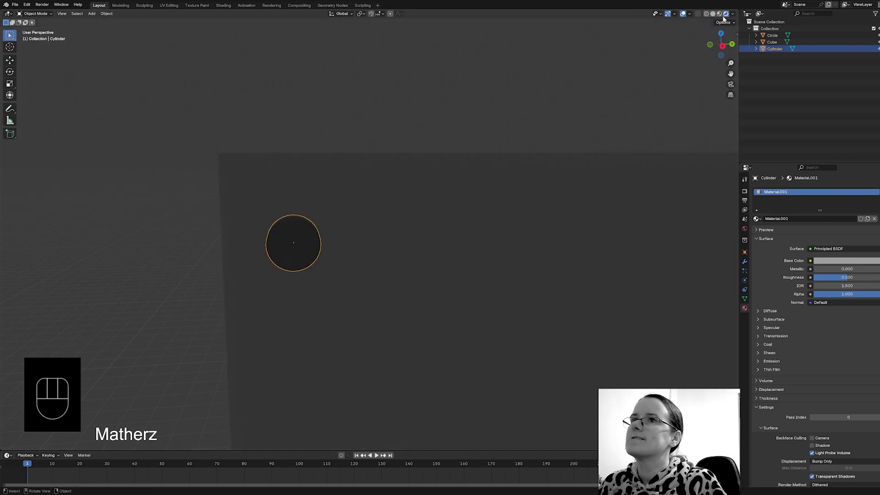
# Duplicate the screw cylinder in the right orthographic view and move the copy along Y to the slab's opposite upper corner.
pyautogui.scroll(-6, 540, 235)
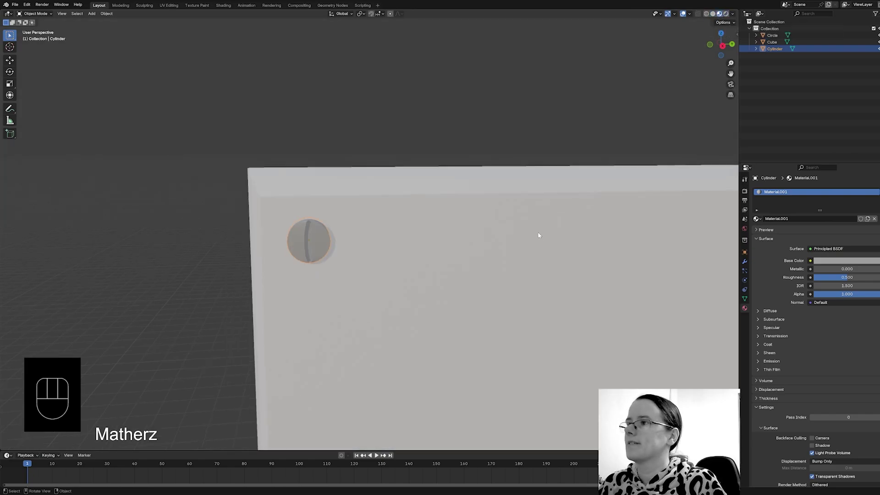
pyautogui.moveTo(545, 331); pyautogui.dragTo(512, 293, button='middle')
pyautogui.press('KP_3')
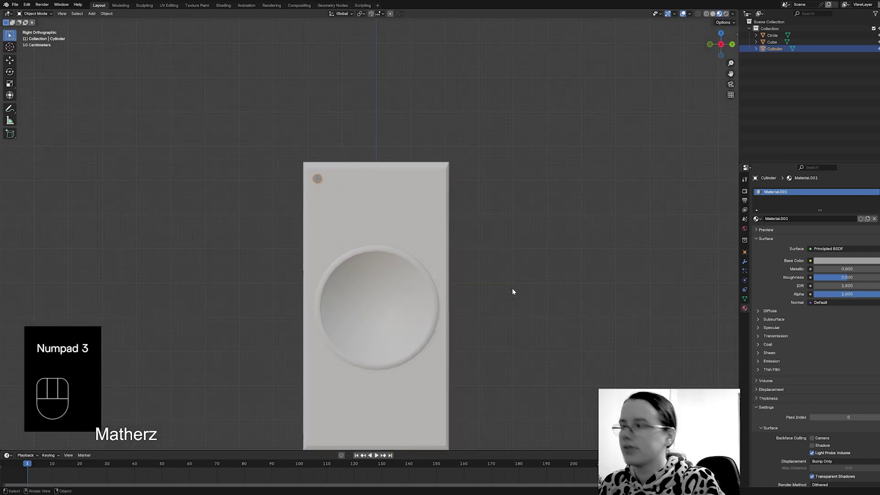
pyautogui.keyDown('shift'); pyautogui.moveTo(391, 197); pyautogui.dragTo(408, 177, button='middle'); pyautogui.keyUp('shift')
pyautogui.hotkey('shift', 'd')
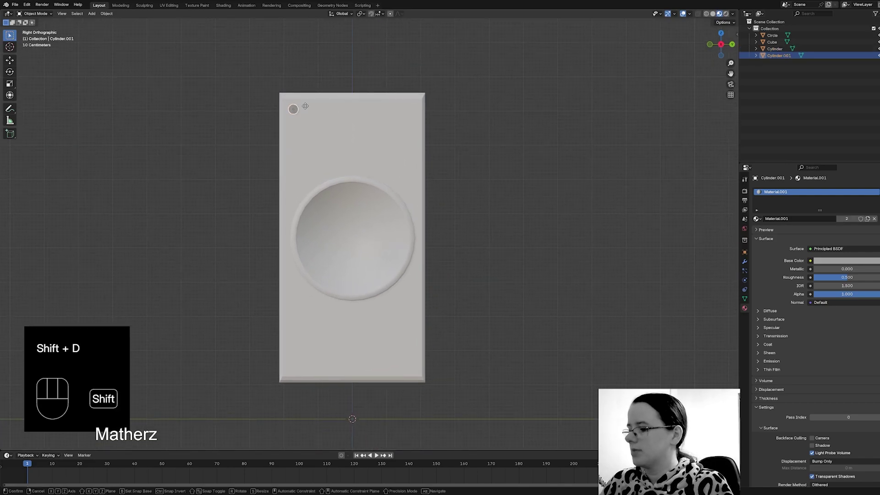
pyautogui.click(424, 120)
# Duplicate both upper screw cylinders and move the copies about 7.54 m down along Z to the slab's lower corners.
pyautogui.keyDown('shift'); pyautogui.click(292, 108); pyautogui.keyUp('shift')
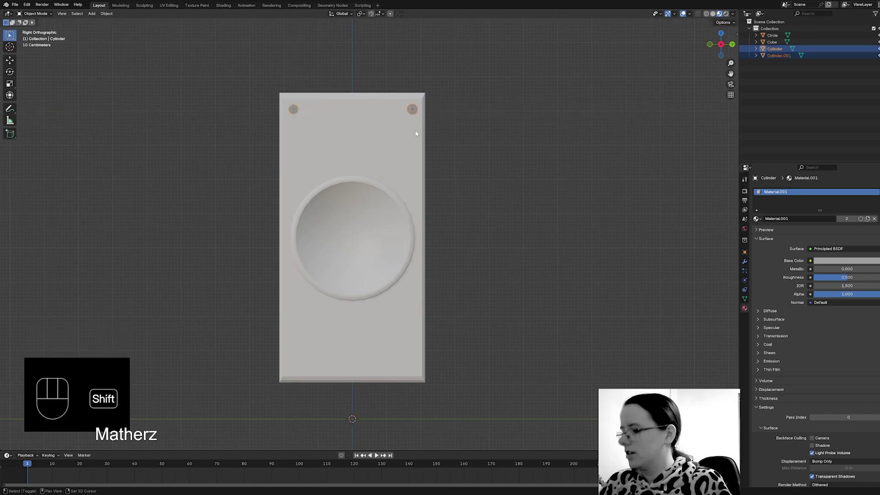
pyautogui.hotkey('shift', 'd')
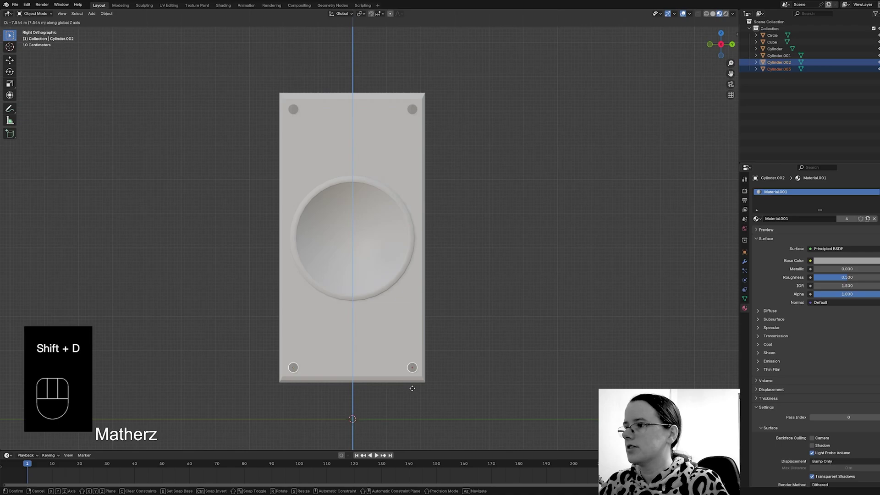
pyautogui.click(412, 389)
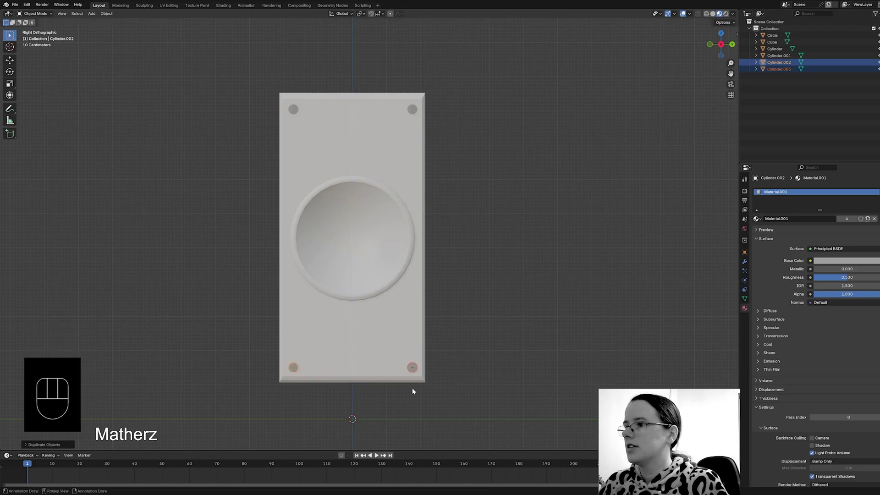
# Duplicate the lower screw pair twice along Z, placing one pair near the disc's lower edge and one near its upper edge.
pyautogui.hotkey('shift', 'd')
pyautogui.press('z')
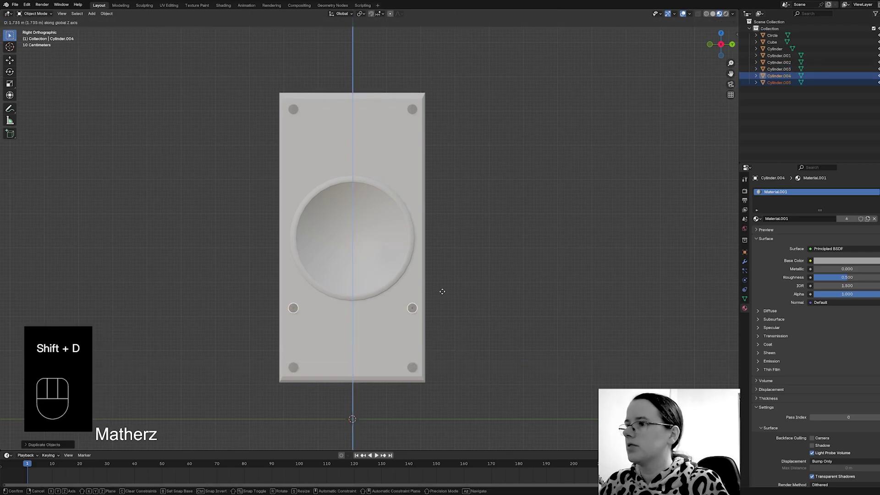
pyautogui.click(444, 276)
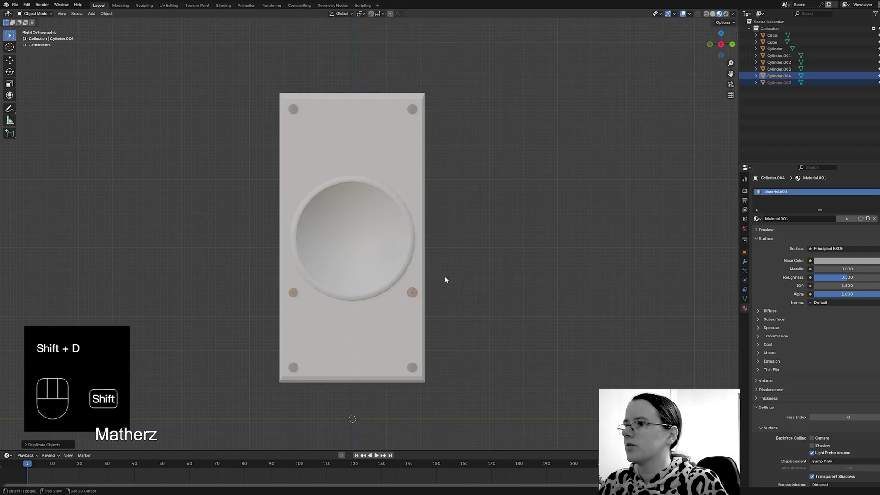
pyautogui.hotkey('shift', 'd')
pyautogui.press('z')
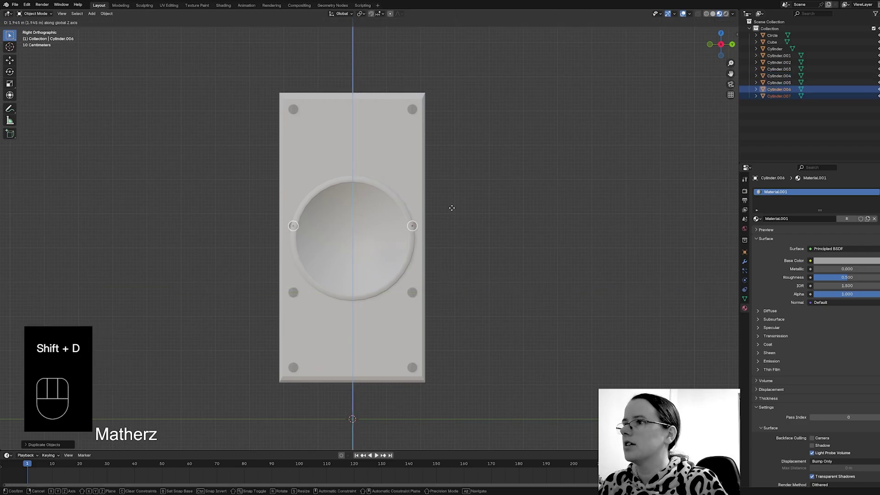
pyautogui.click(461, 171)
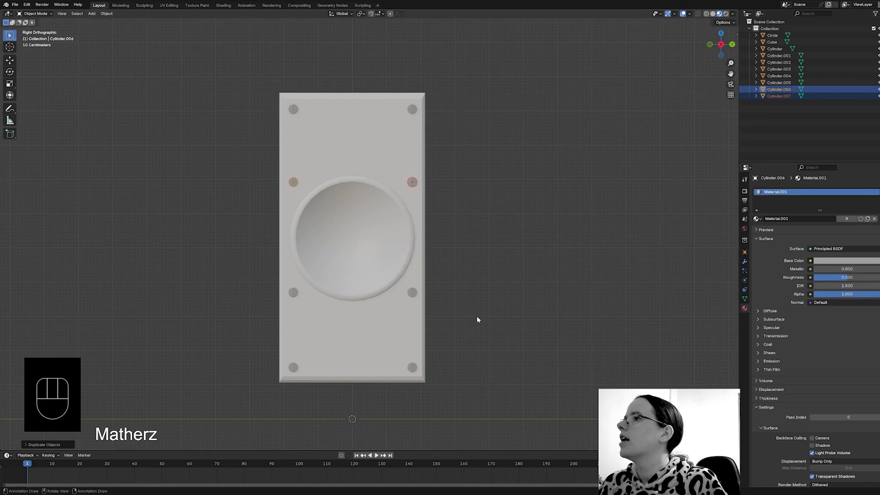
pyautogui.moveTo(341, 289); pyautogui.dragTo(488, 240, button='middle')
pyautogui.click(490, 239)
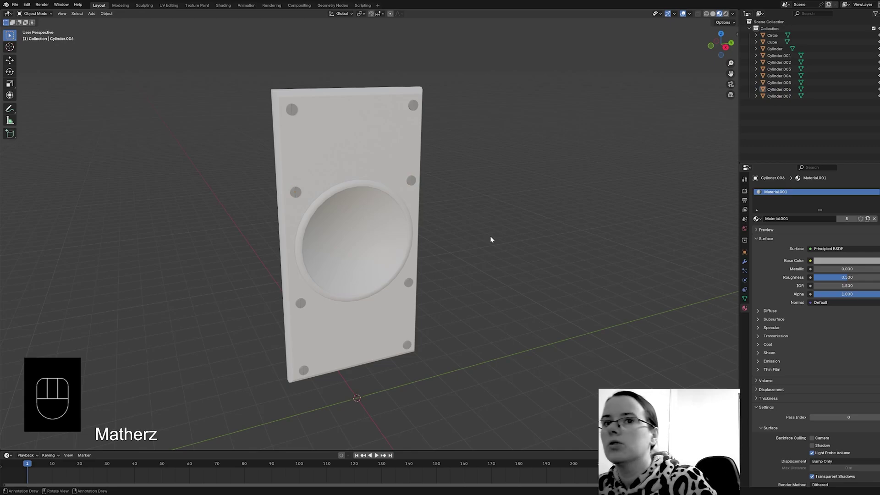
# Add a cylinder mesh and rotate it 90 degrees about the Y axis.
pyautogui.click(92, 13)
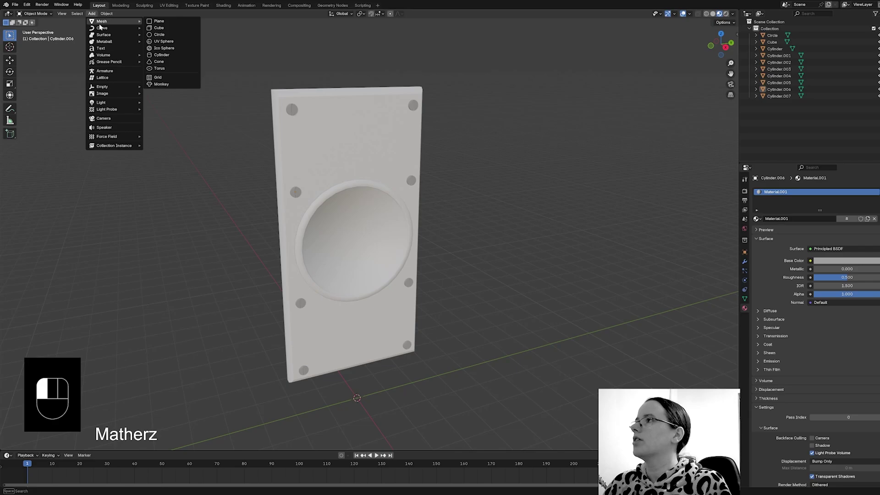
pyautogui.press('Escape')
pyautogui.click(96, 14)
pyautogui.moveTo(100, 24)
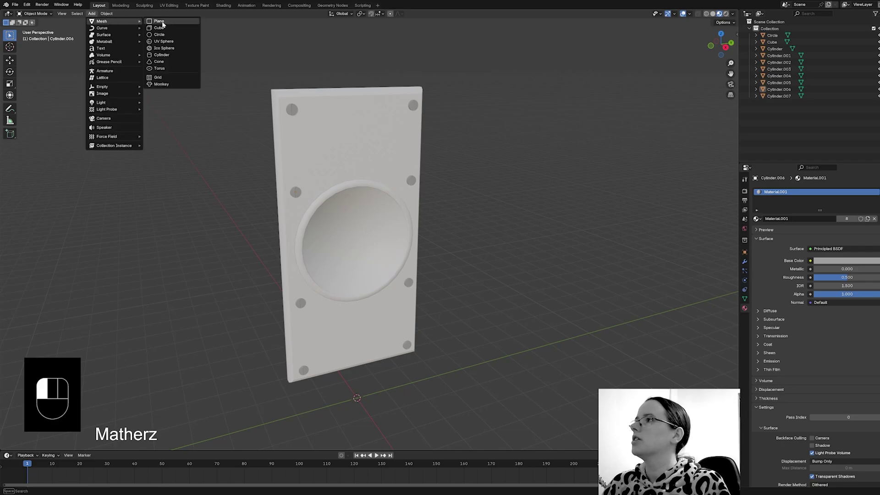
pyautogui.click(176, 55)
pyautogui.press('r')
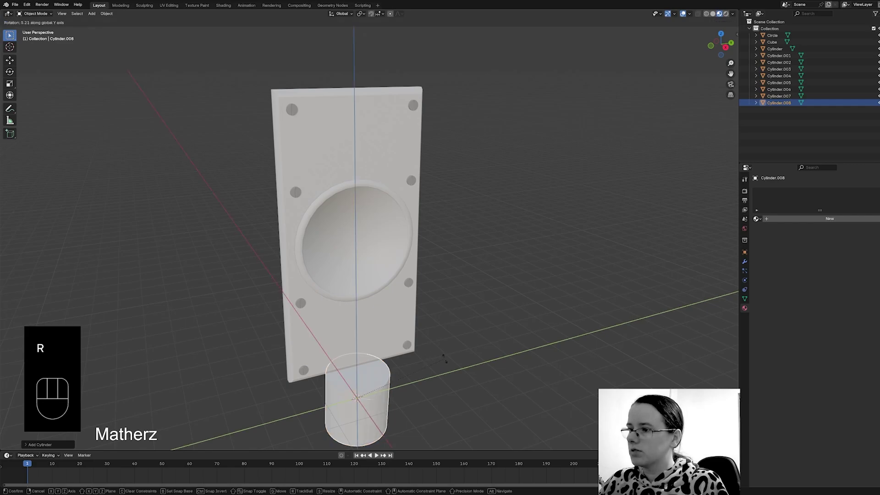
pyautogui.press('y')
pyautogui.press('9')
pyautogui.press('0')
pyautogui.click(452, 362)
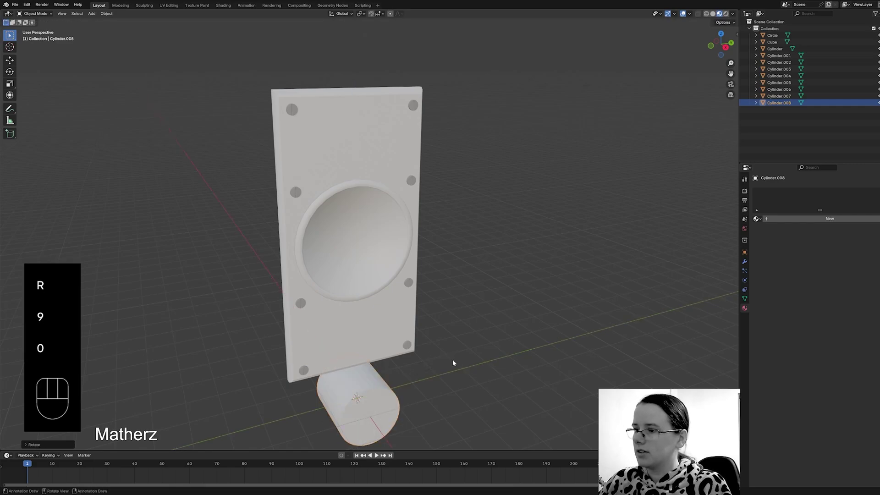
# Move the new cylinder up along Z and centre it in the recessed disc using the right orthographic view.
pyautogui.press('g')
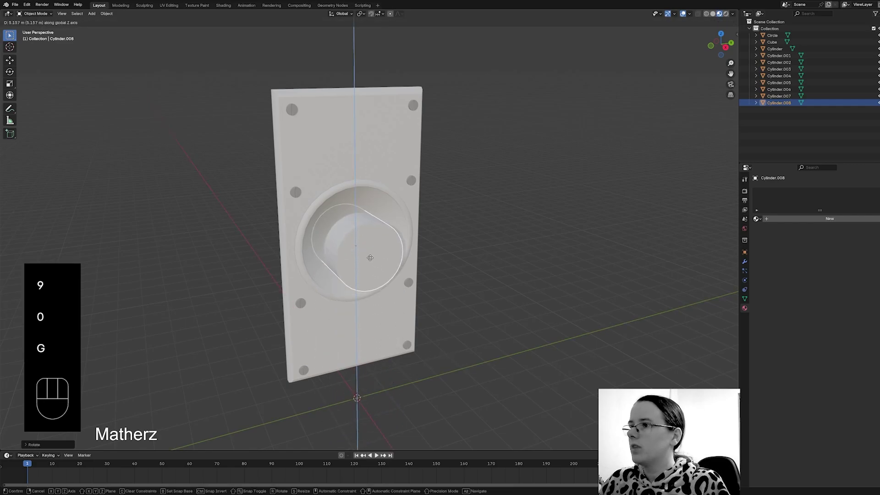
pyautogui.click(370, 260)
pyautogui.press('KP_3')
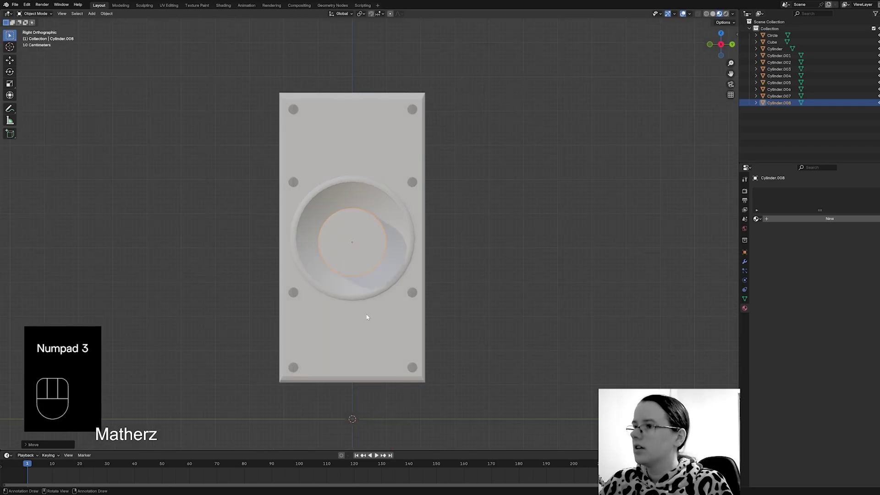
pyautogui.press('g')
pyautogui.moveTo(366, 315); pyautogui.dragTo(368, 309, button='middle')
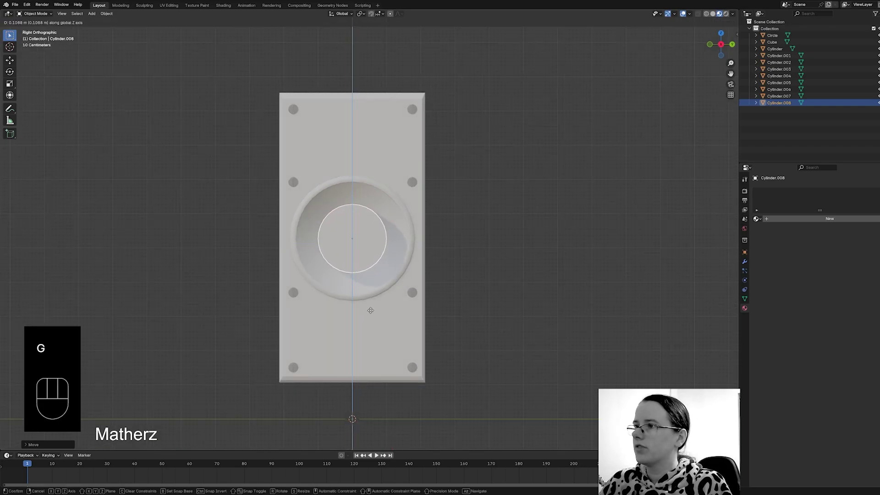
pyautogui.click(370, 310)
# Scale the central cylinder down along X so it forms a thin disc inside the recess.
pyautogui.moveTo(370, 310); pyautogui.dragTo(379, 360, button='middle')
pyautogui.press('s')
pyautogui.moveTo(510, 241); pyautogui.dragTo(490, 241, button='middle')
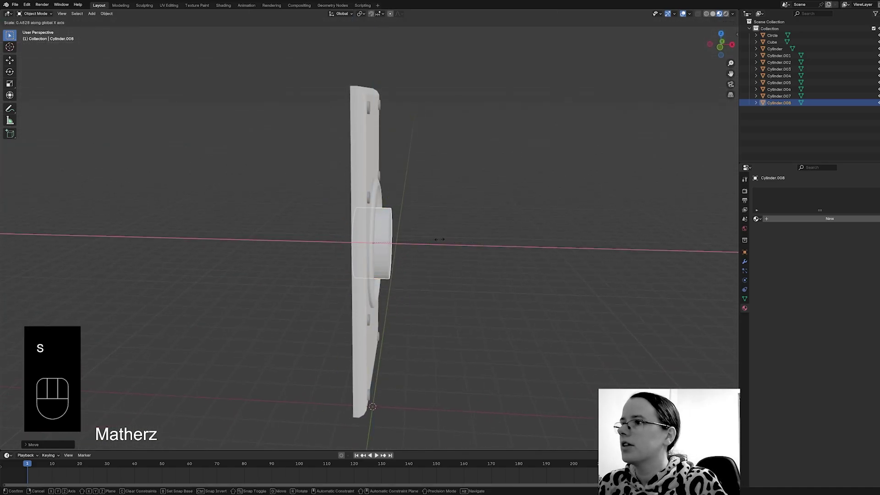
pyautogui.click(389, 233)
pyautogui.moveTo(455, 273); pyautogui.dragTo(343, 240, button='middle')
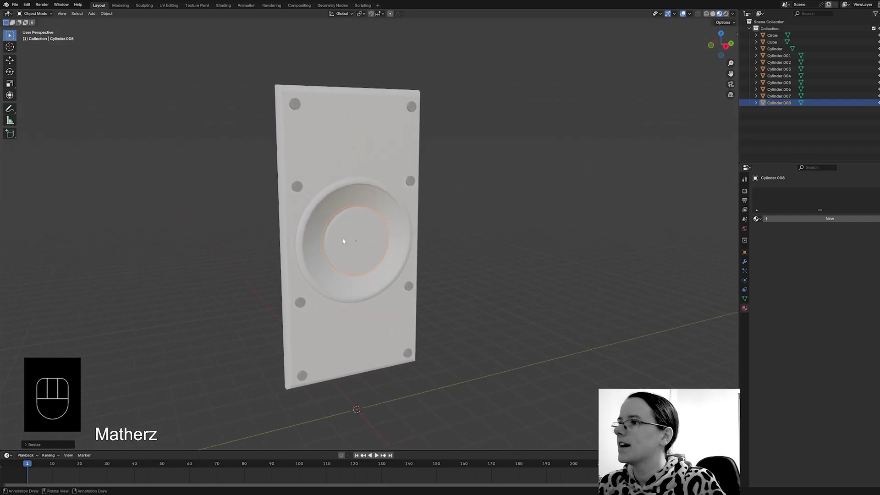
# In Edit Mode, extrude the central cylinder's front face in place and scale it down into a smaller inner face.
pyautogui.click(33, 13)
pyautogui.click(45, 32)
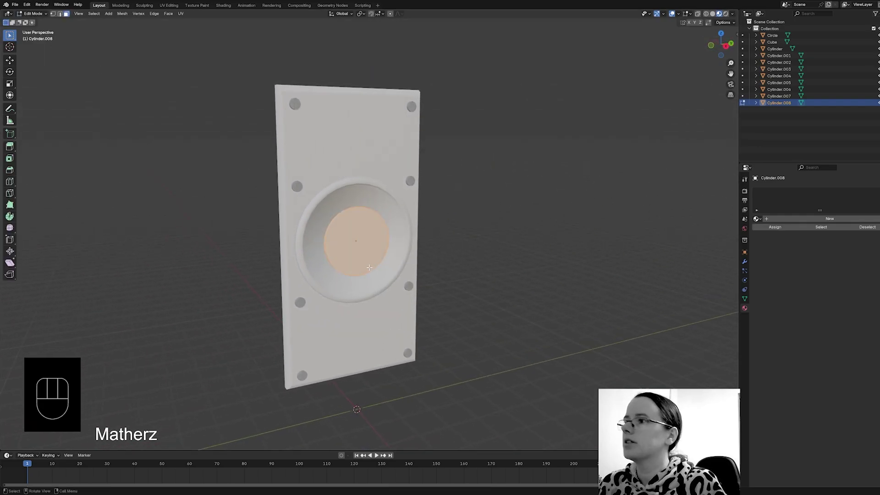
pyautogui.click(361, 251)
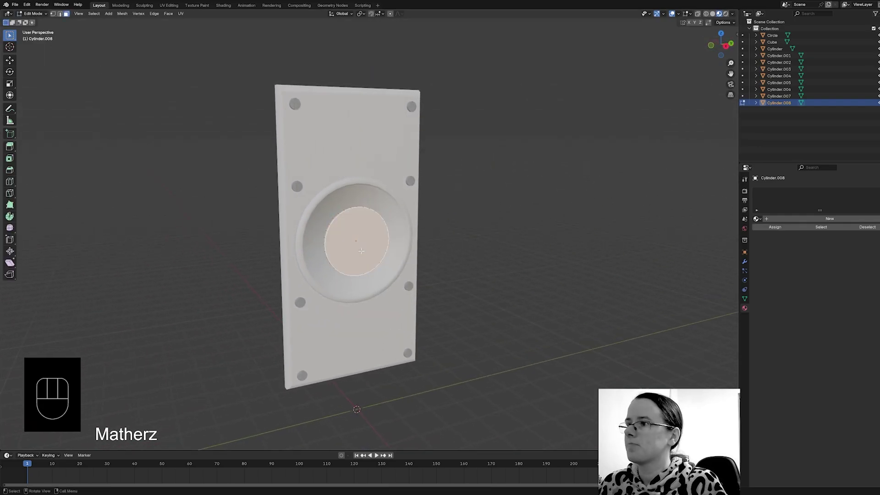
pyautogui.press('e')
pyautogui.click(382, 261)
pyautogui.press('s')
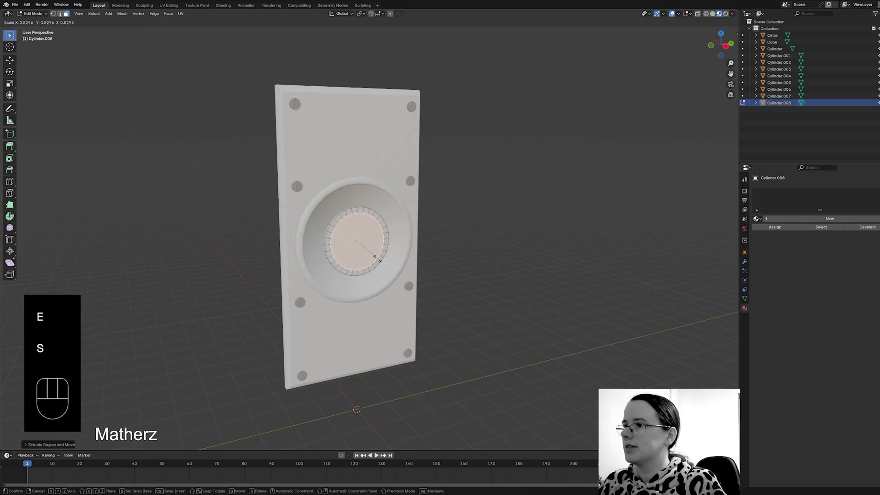
pyautogui.click(368, 245)
# Move the inner face about 0.15 m outward along X to form a sloped cone.
pyautogui.moveTo(398, 281); pyautogui.dragTo(433, 279, button='middle')
pyautogui.press('g')
pyautogui.press('g')
pyautogui.middleClick(432, 279)
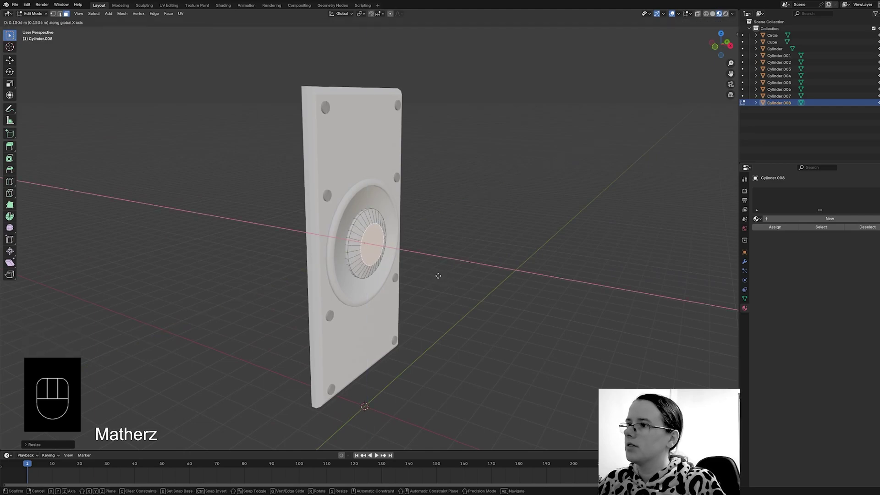
pyautogui.click(438, 275)
# Extrude the inner face outward a short distance and scale it to about 0.68 to continue the cone.
pyautogui.press('e')
pyautogui.click(445, 277)
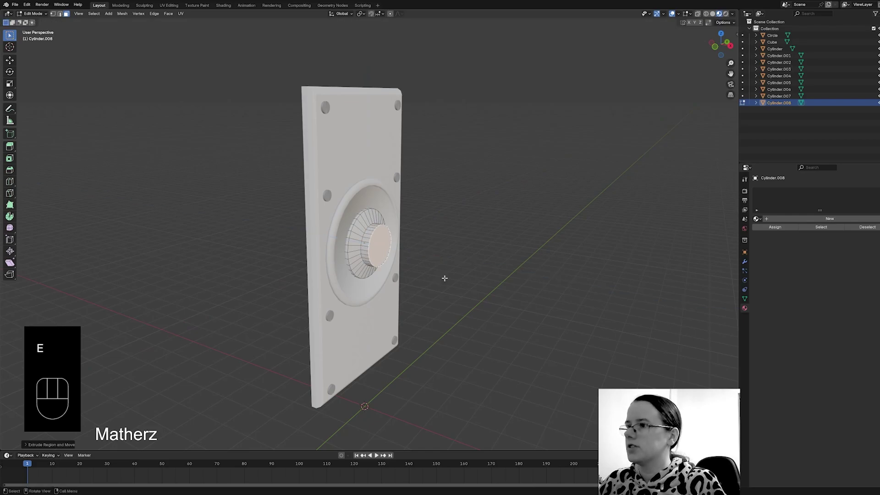
pyautogui.press('s')
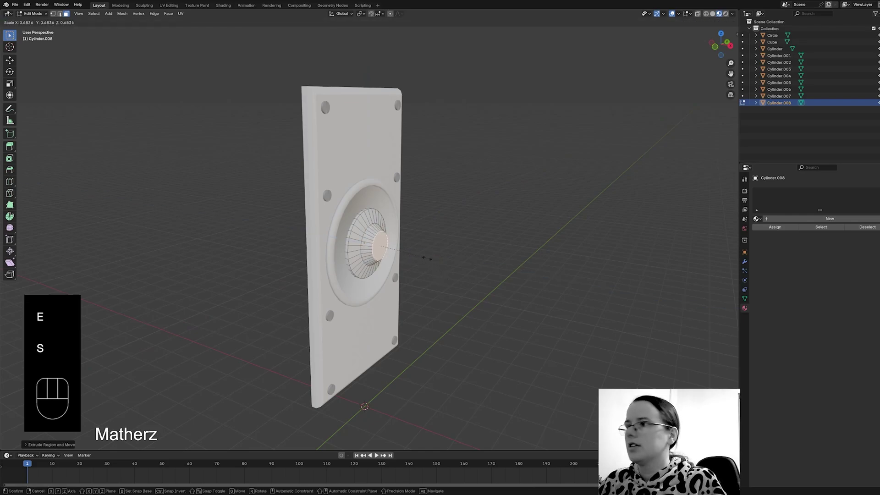
pyautogui.click(423, 255)
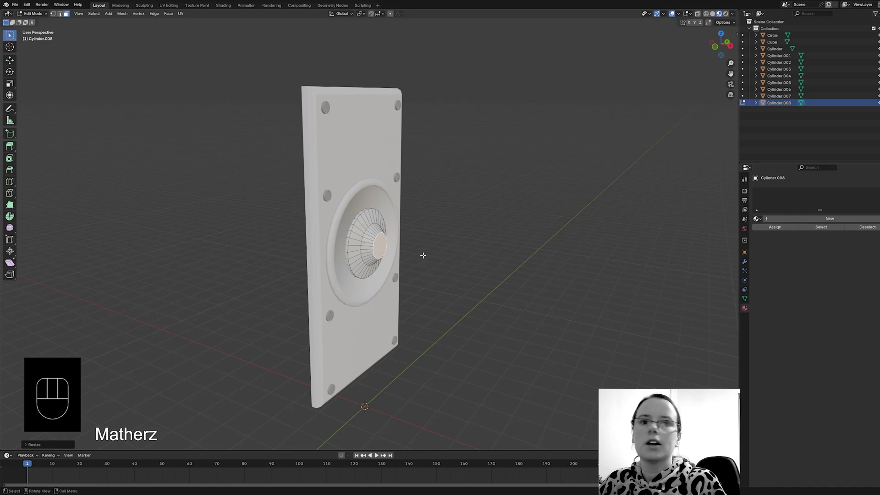
# Extrude the cone's tip about 0.64 m outward as a shaft and extrude a further short section at its end.
pyautogui.press('e')
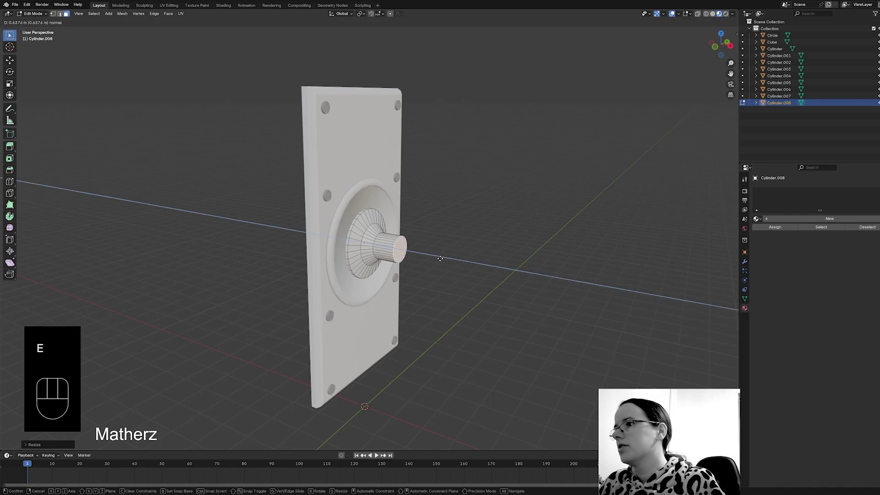
pyautogui.click(440, 259)
pyautogui.moveTo(440, 259); pyautogui.dragTo(443, 289, button='middle')
pyautogui.press('e')
pyautogui.click(449, 292)
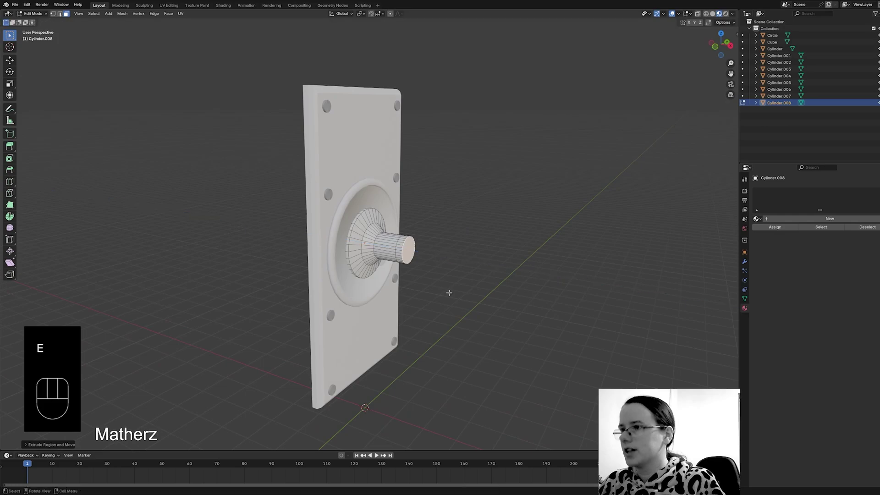
# Taper the shaft's end by shrinking its end face slightly, then extruding a short section and shrinking that too.
pyautogui.press('s')
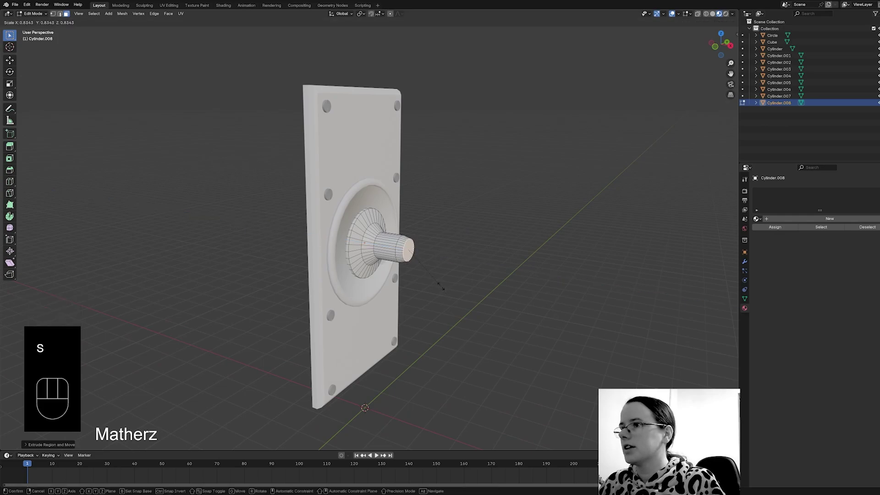
pyautogui.click(442, 292)
pyautogui.press('e')
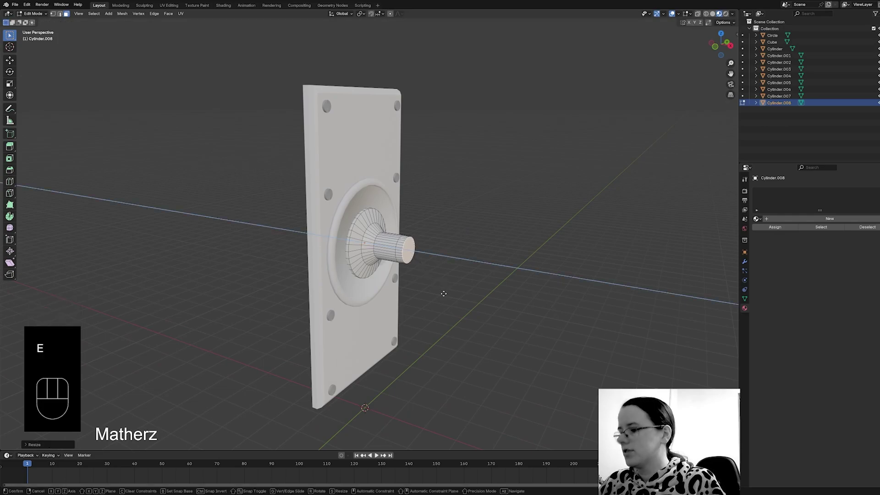
pyautogui.click(448, 296)
pyautogui.press('s')
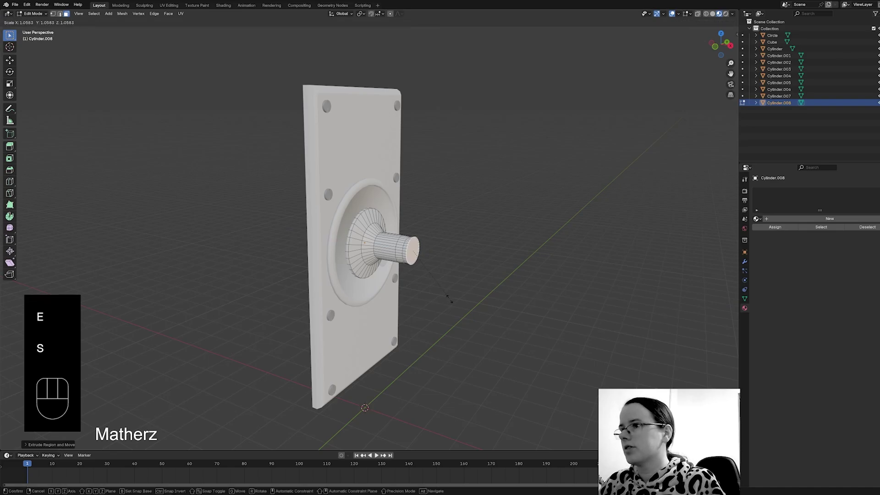
pyautogui.click(447, 294)
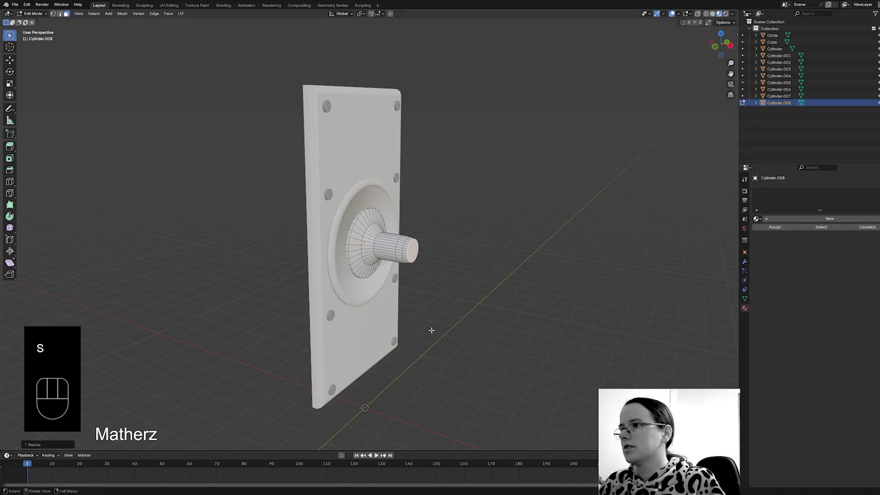
# Move the shaft's end face about 0.4 m outward along X to lengthen the shaft.
pyautogui.moveTo(431, 331); pyautogui.dragTo(448, 320, button='middle')
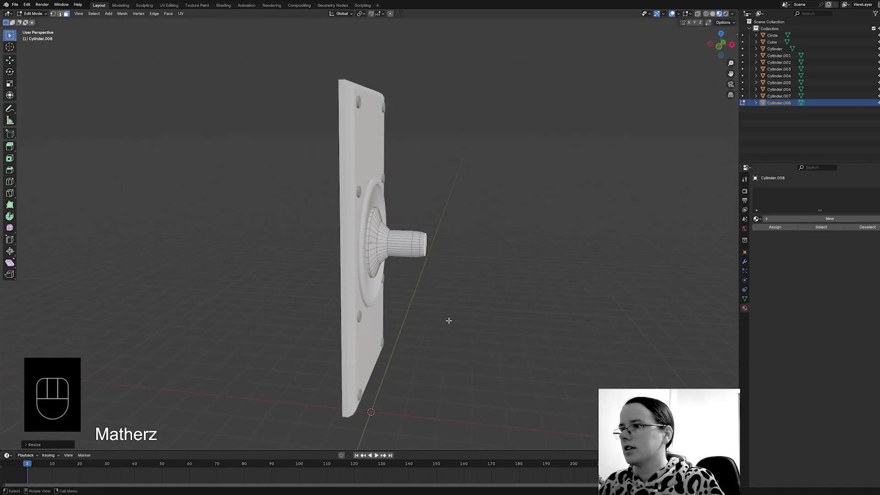
pyautogui.press('g')
pyautogui.moveTo(460, 249); pyautogui.dragTo(470, 252, button='middle')
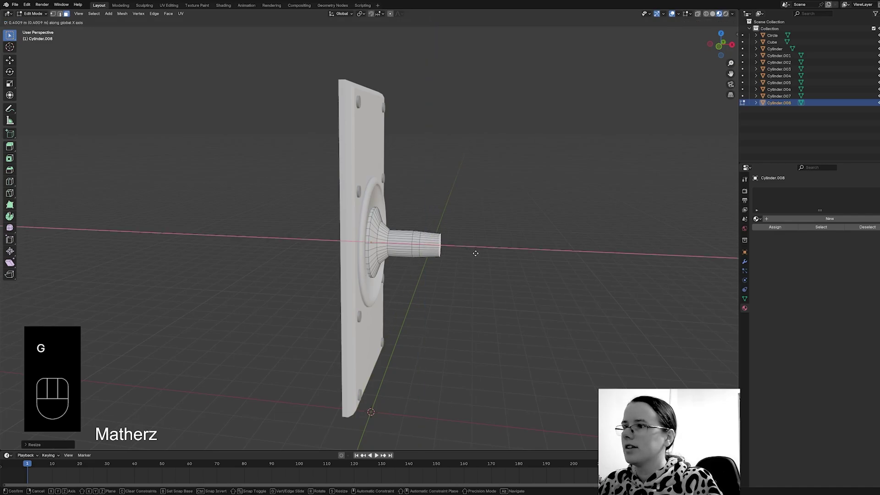
pyautogui.click(474, 252)
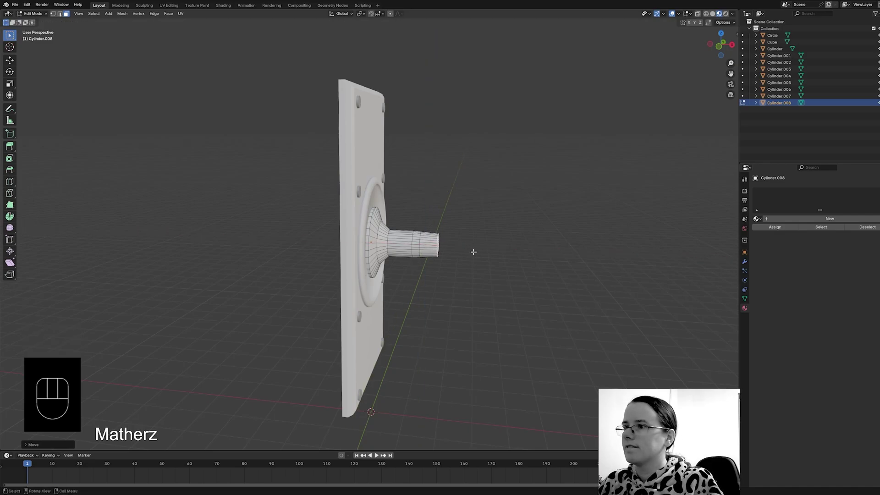
# Return to Object Mode and apply smooth shading to the central shaft object.
pyautogui.moveTo(586, 318); pyautogui.dragTo(525, 330, button='middle')
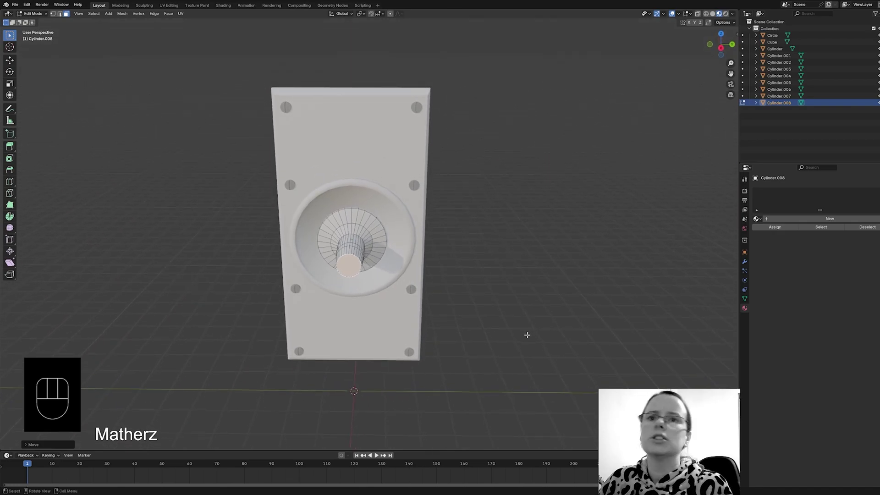
pyautogui.moveTo(379, 334); pyautogui.dragTo(394, 293, button='middle')
pyautogui.moveTo(309, 116); pyautogui.dragTo(394, 110, button='middle')
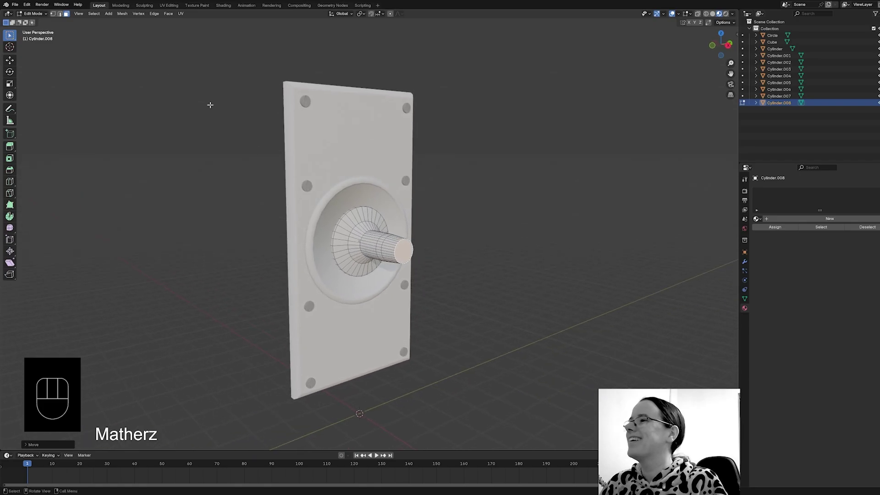
pyautogui.click(33, 13)
pyautogui.click(37, 21)
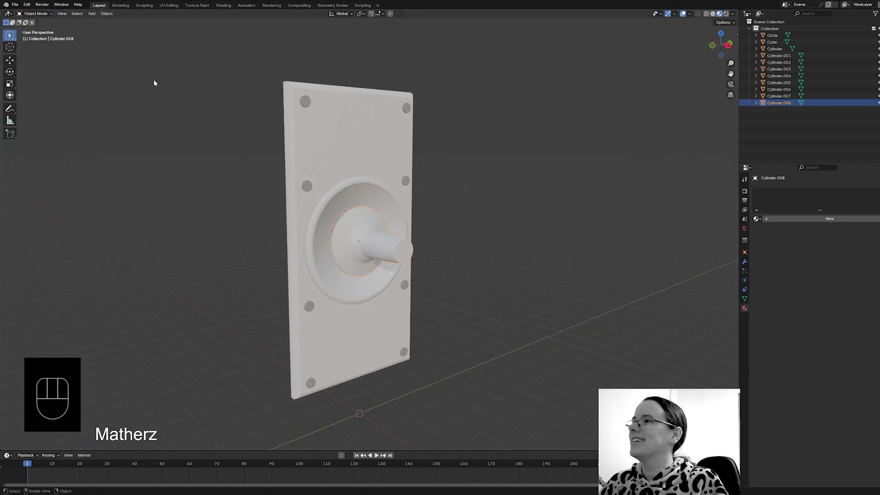
pyautogui.rightClick(374, 242)
pyautogui.click(374, 244)
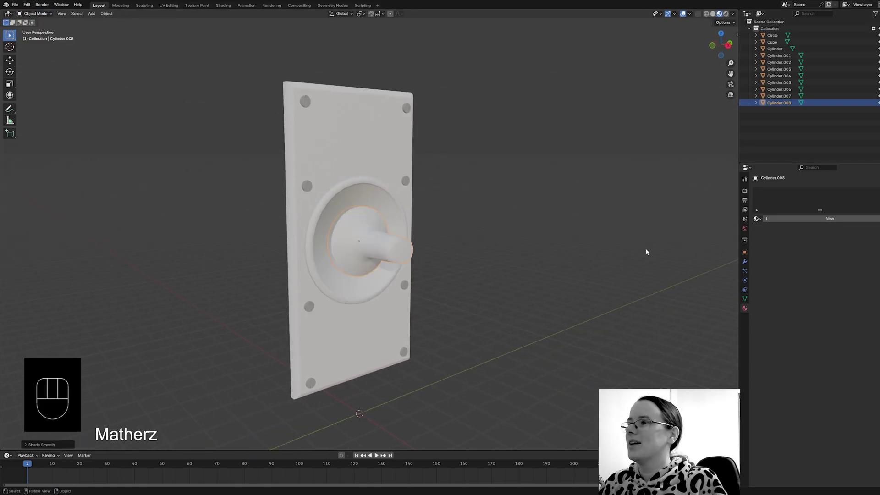
pyautogui.moveTo(646, 250); pyautogui.dragTo(62, 55, button='middle')
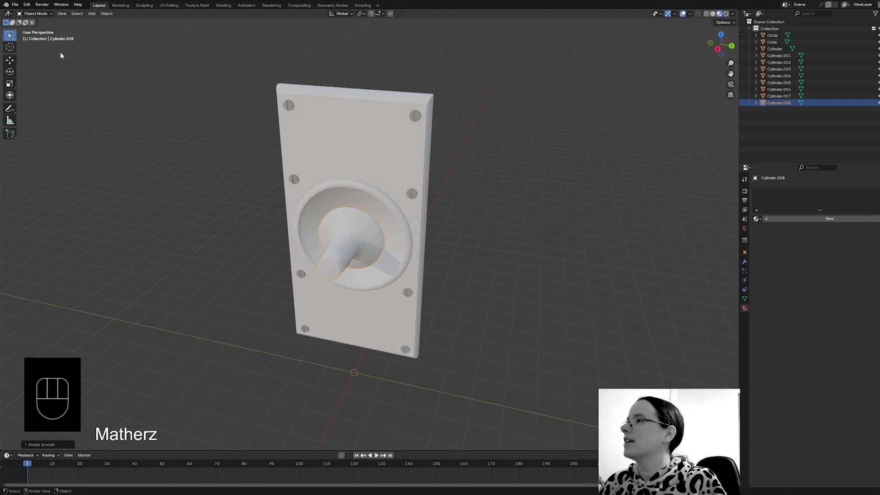
pyautogui.click(91, 14)
pyautogui.moveTo(92, 21)
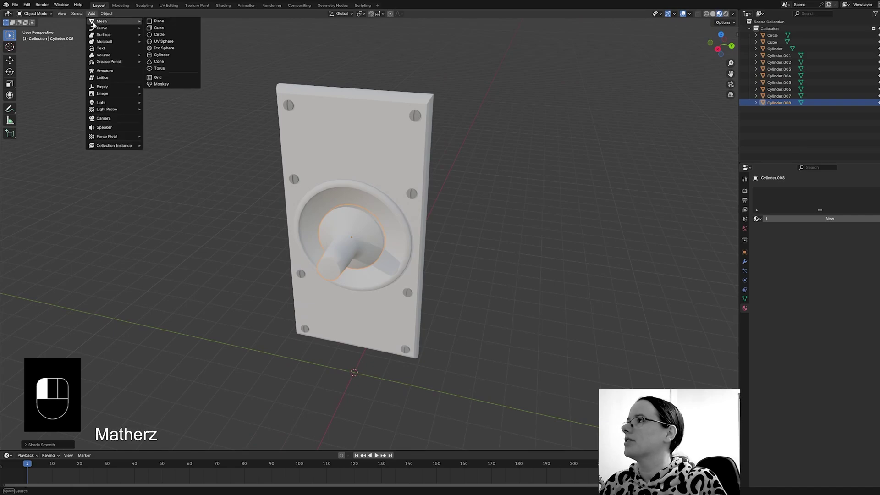
pyautogui.click(166, 28)
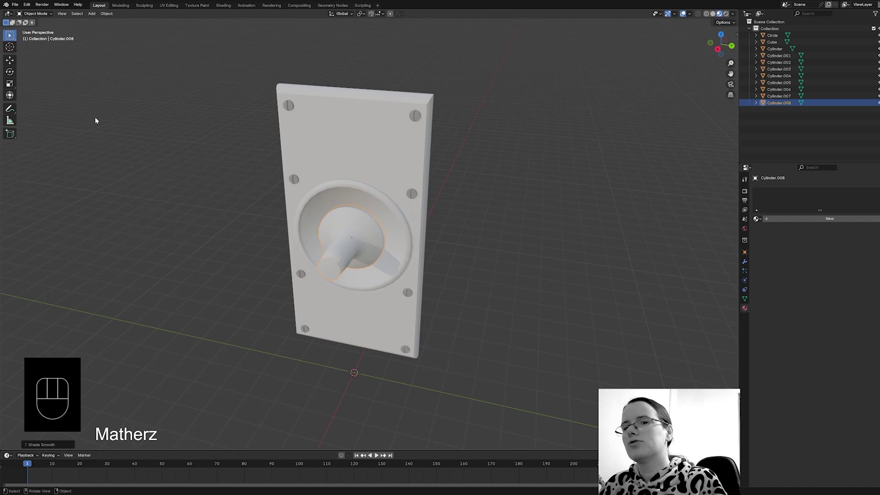
# Add a cube and raise it about 5.2 m along Z to the central shaft's height.
pyautogui.click(91, 13)
pyautogui.moveTo(99, 21)
pyautogui.click(162, 32)
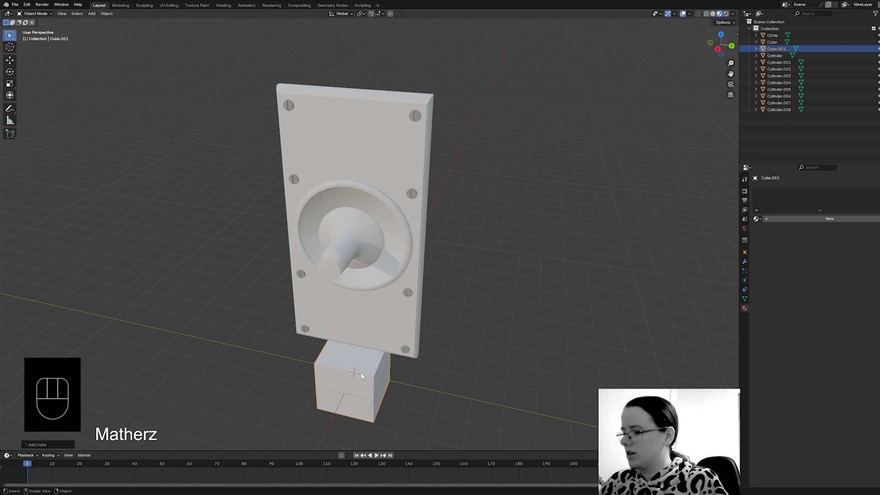
pyautogui.press('g')
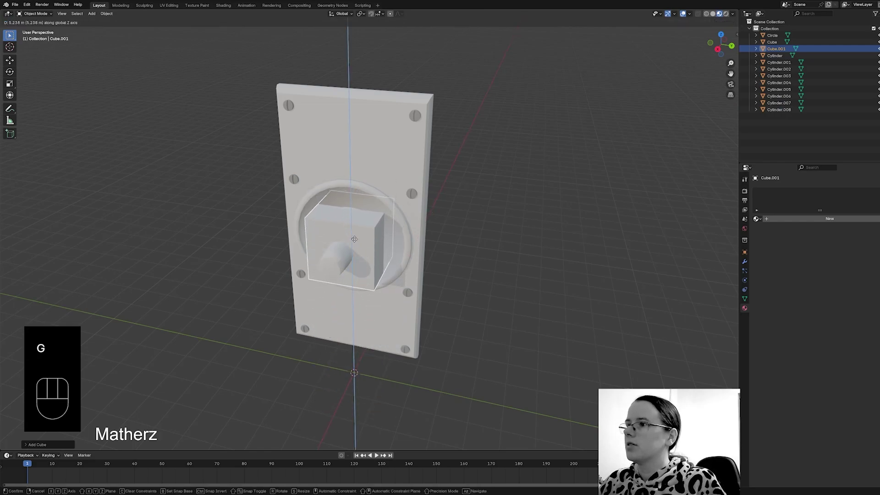
pyautogui.click(352, 237)
# In the right orthographic view, centre the cube on the shaft and scale it down to slightly larger than the shaft.
pyautogui.press('KP_3')
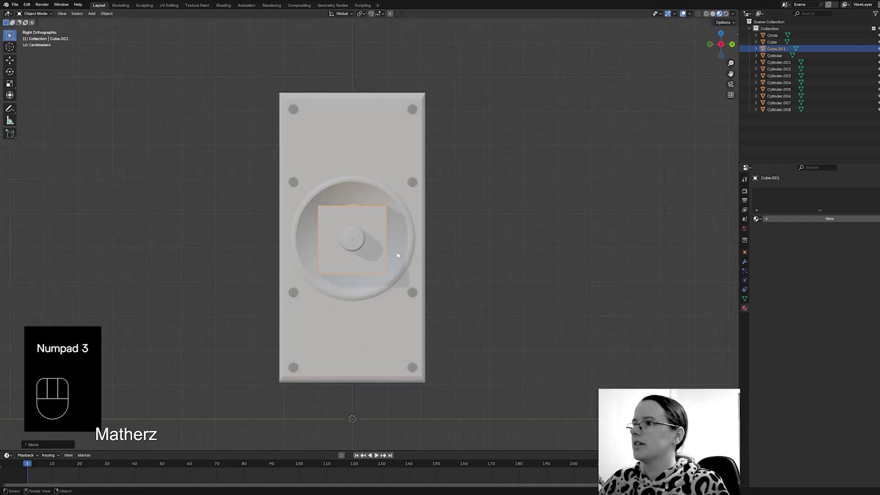
pyautogui.press('g')
pyautogui.moveTo(367, 261); pyautogui.dragTo(370, 259, button='middle')
pyautogui.click(369, 260)
pyautogui.press('s')
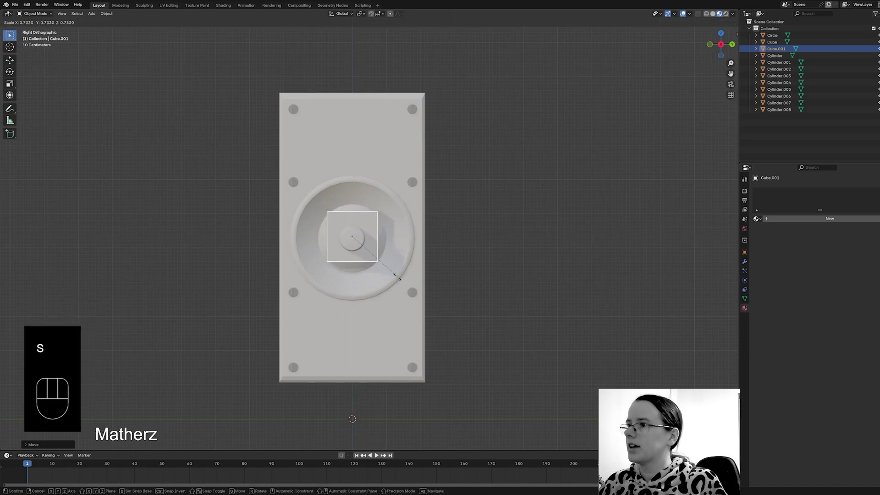
pyautogui.click(377, 259)
# Move the cube about 1.97 m outward along X onto the shaft's end and lower it about 0.08 m along Z.
pyautogui.moveTo(352, 298); pyautogui.dragTo(417, 261, button='middle')
pyautogui.press('g')
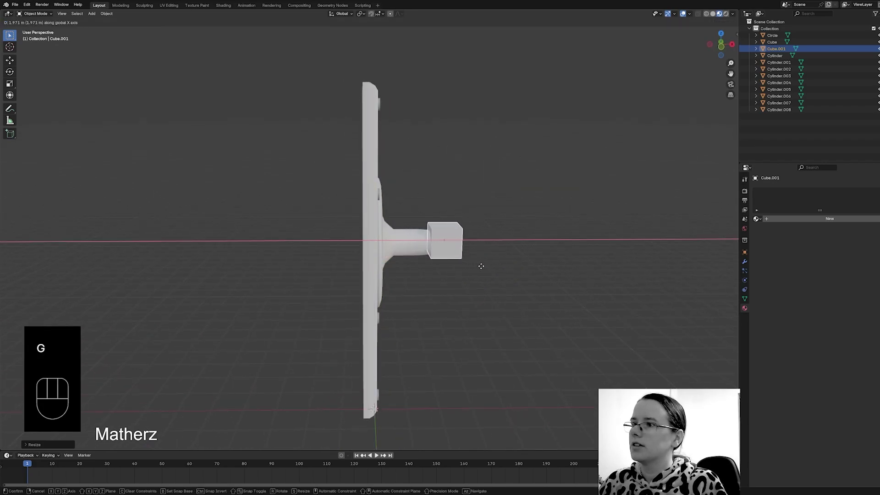
pyautogui.click(481, 267)
pyautogui.moveTo(482, 268); pyautogui.dragTo(434, 287, button='middle')
pyautogui.moveTo(525, 435); pyautogui.dragTo(443, 353, button='middle')
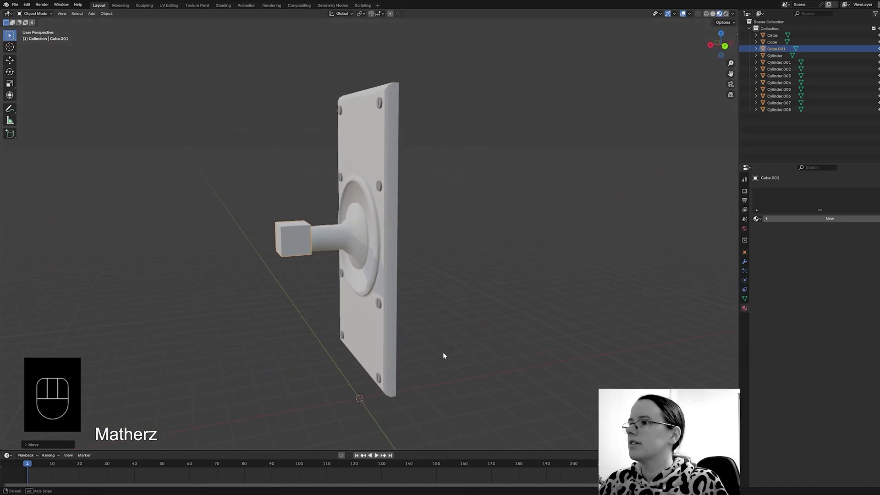
pyautogui.press('g')
pyautogui.press('z')
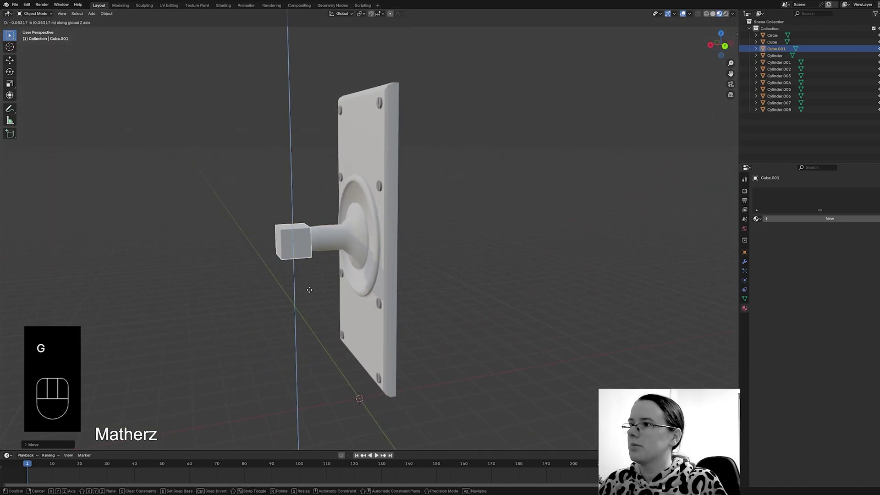
pyautogui.click(308, 291)
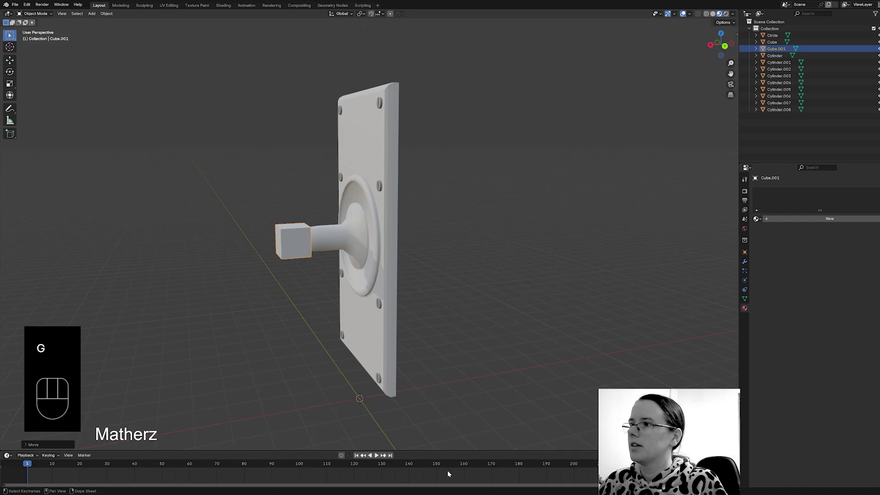
# In Edit Mode, extrude the cube's positive-Y side face outward by a short section and scale its end face very slightly.
pyautogui.click(34, 13)
pyautogui.click(36, 27)
pyautogui.moveTo(319, 353); pyautogui.dragTo(334, 343, button='middle')
pyautogui.click(314, 250)
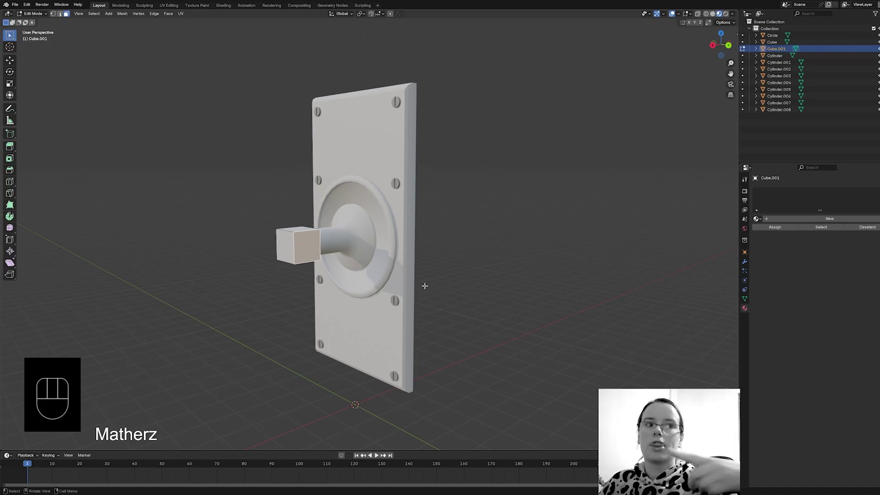
pyautogui.press('e')
pyautogui.click(344, 307)
pyautogui.press('s')
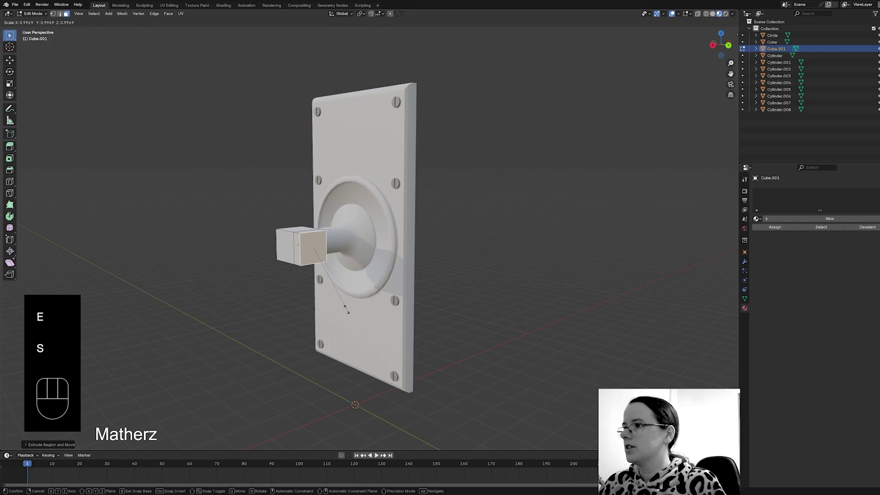
pyautogui.click(347, 311)
# Extrude the same end face about 0.36 m further and shrink it slightly to taper this side.
pyautogui.press('e')
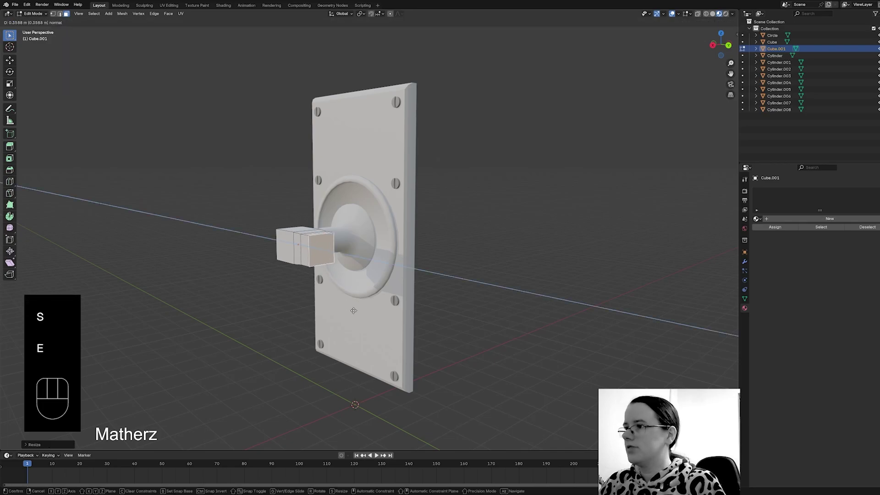
pyautogui.click(352, 311)
pyautogui.press('s')
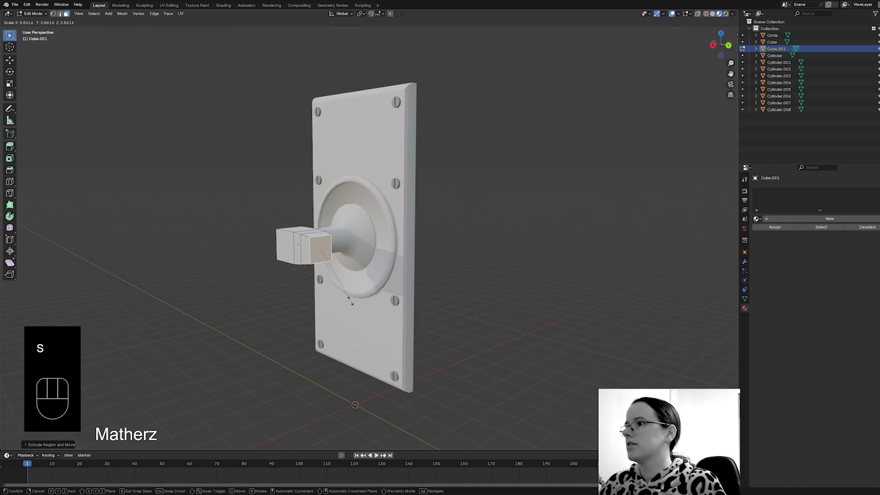
pyautogui.click(350, 301)
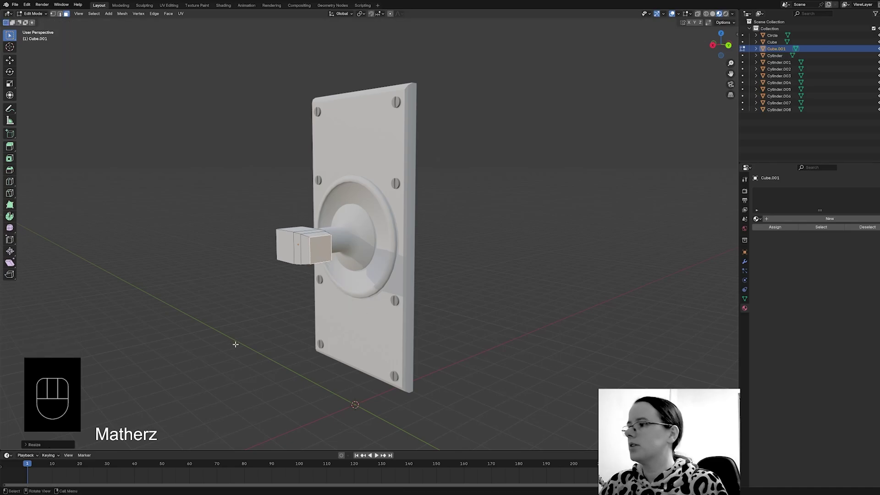
# Extrude a short section from the cube's opposite, negative-Y side face and shrink its end face to about 0.93.
pyautogui.moveTo(235, 344); pyautogui.dragTo(446, 229, button='middle')
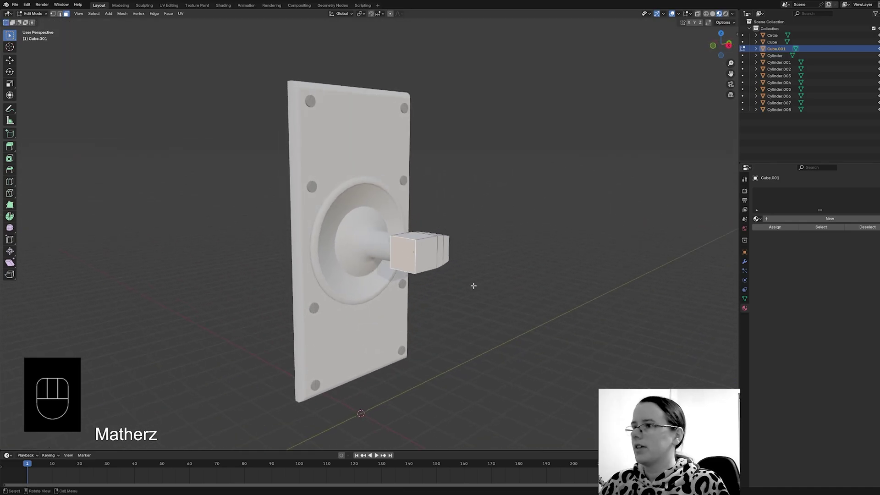
pyautogui.moveTo(426, 283); pyautogui.dragTo(387, 291, button='middle')
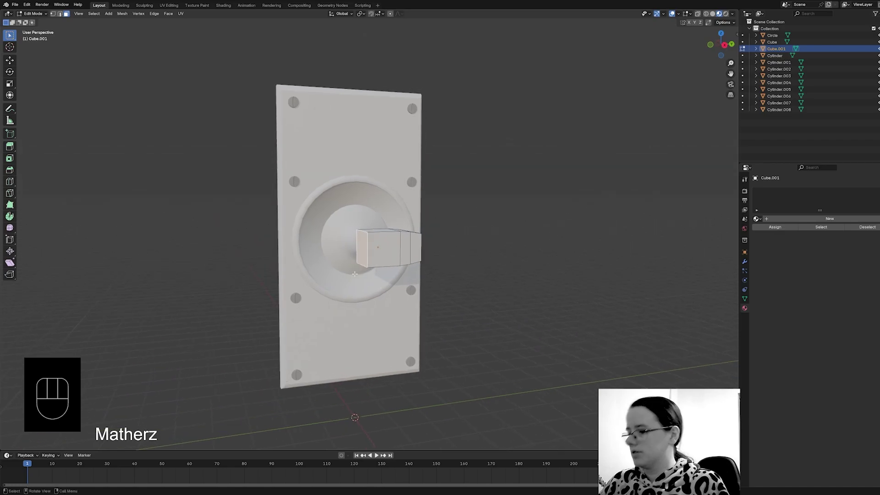
pyautogui.press('e')
pyautogui.click(341, 277)
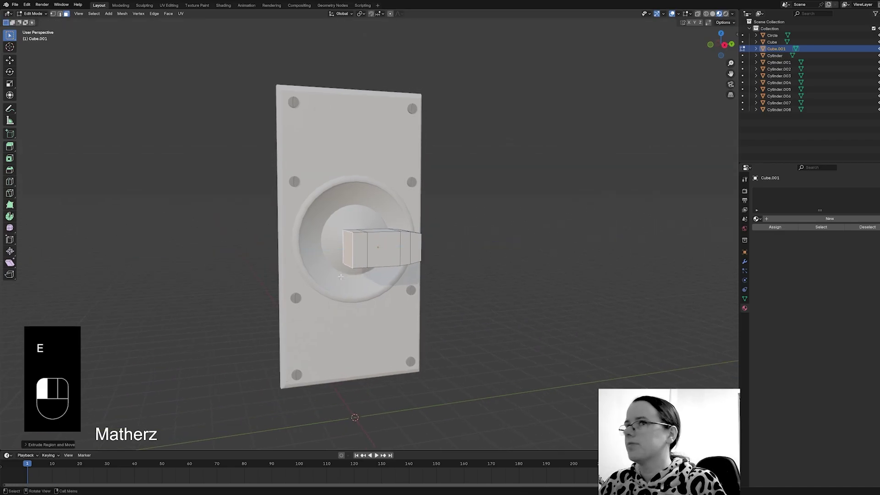
pyautogui.press('s')
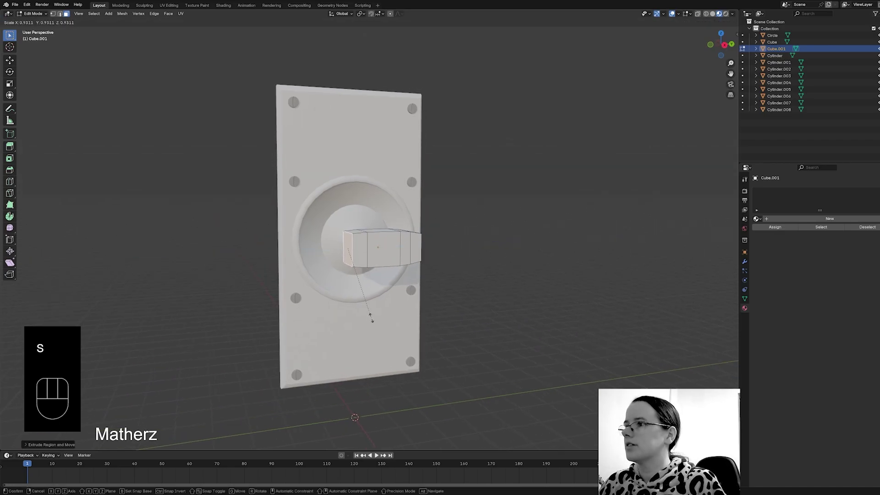
pyautogui.click(371, 317)
# Extrude another short section on the negative-Y side and shrink its end face slightly.
pyautogui.press('e')
pyautogui.click(352, 316)
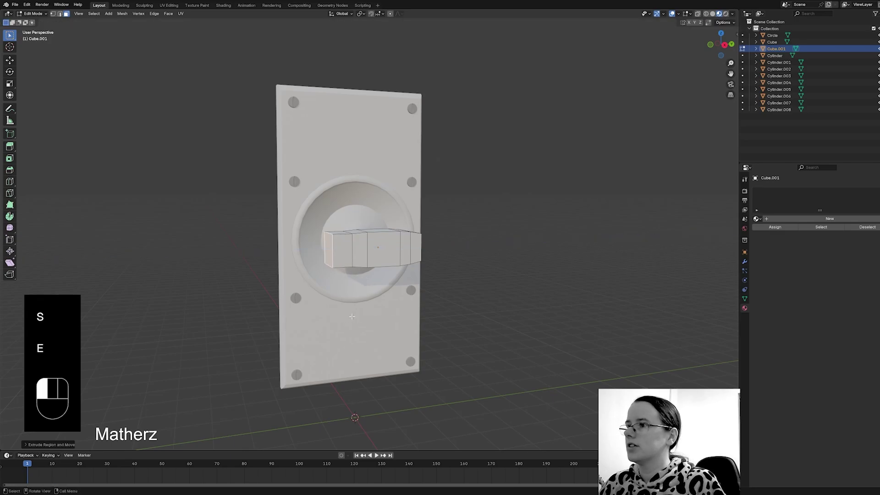
pyautogui.press('s')
pyautogui.click(341, 307)
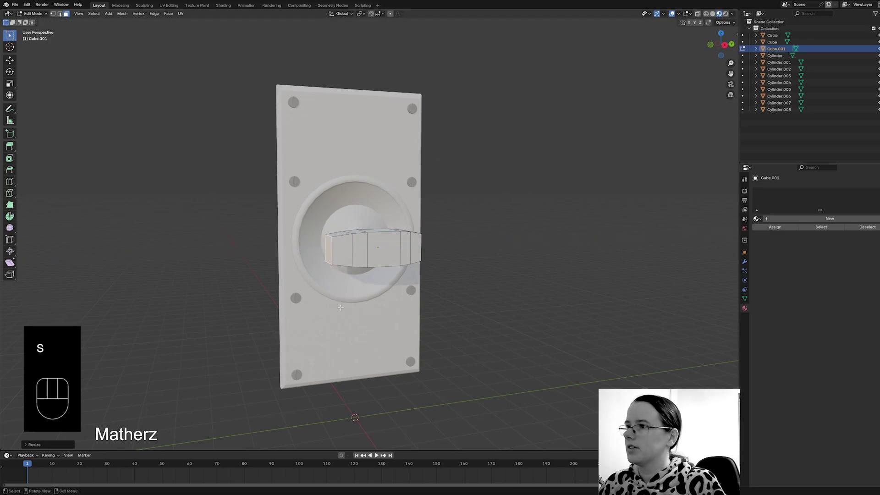
# Extrude a long lever section past the slab's edge, then a further section about 0.54 m long with a slightly shrunken end face.
pyautogui.press('e')
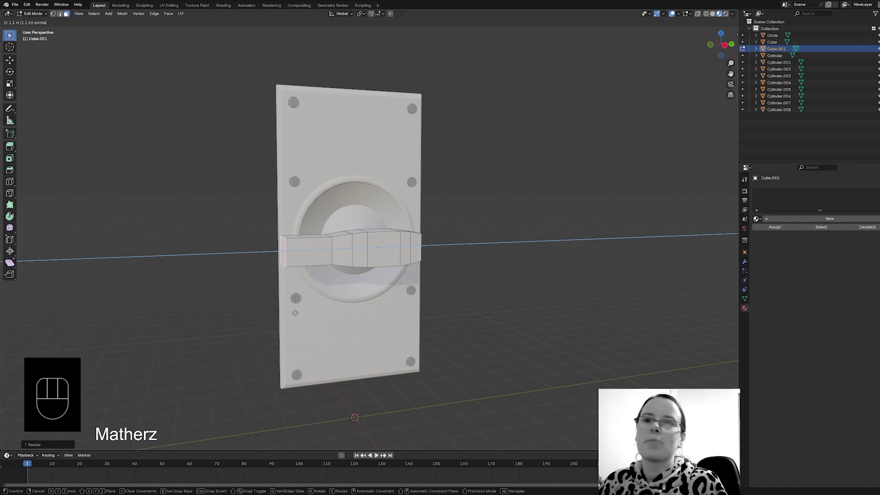
pyautogui.click(258, 316)
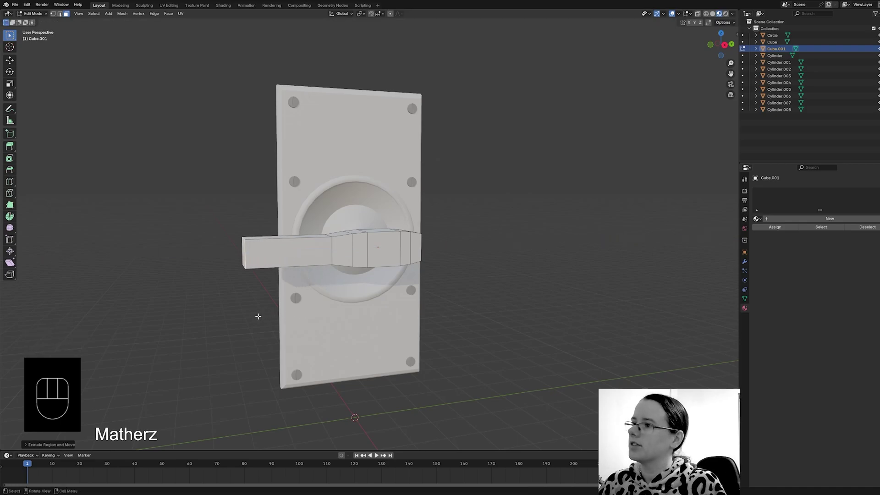
pyautogui.press('e')
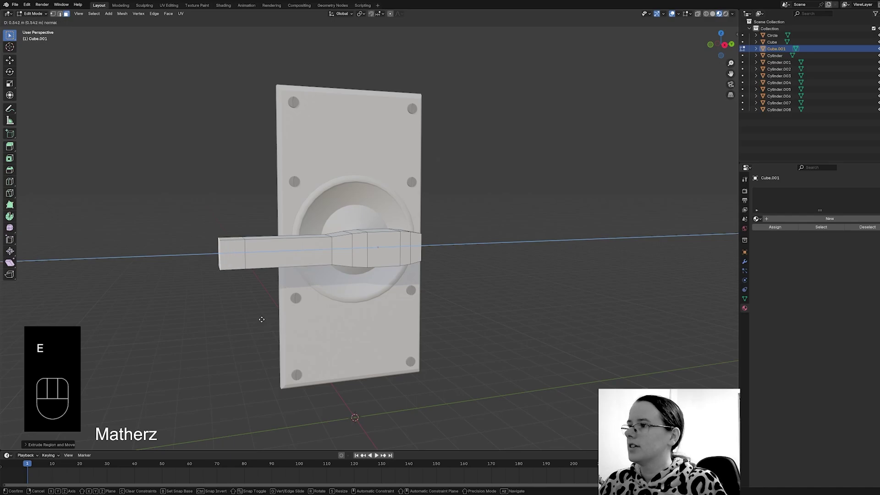
pyautogui.click(263, 319)
pyautogui.press('s')
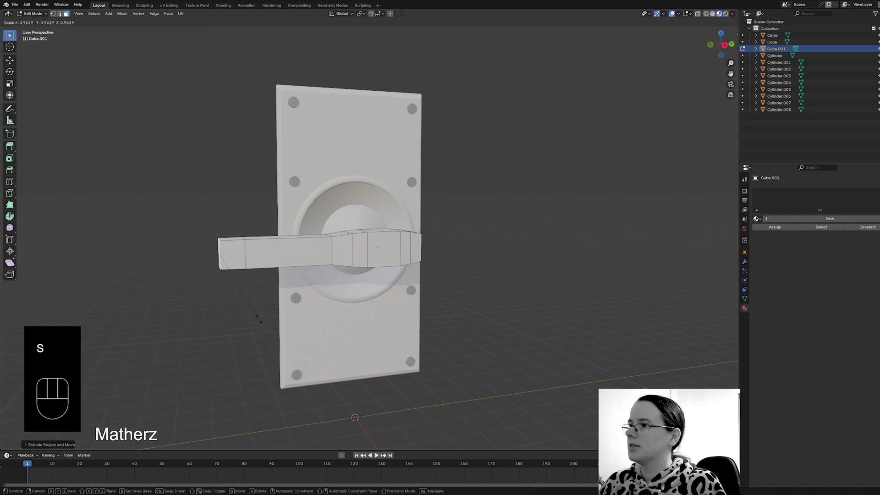
pyautogui.click(257, 317)
# Extrude the lever's end face outward by a short section and shrink it to start tapering the tip.
pyautogui.scroll(-4, 236, 355)
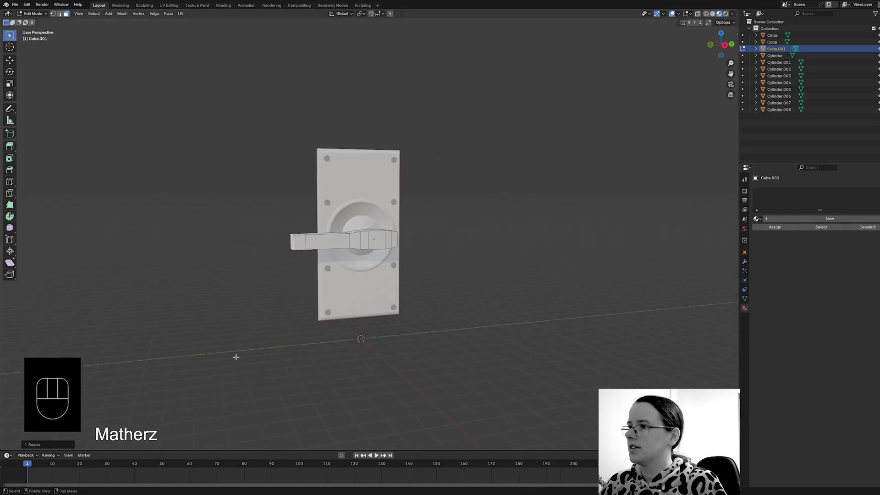
pyautogui.moveTo(235, 356); pyautogui.dragTo(299, 322, button='middle')
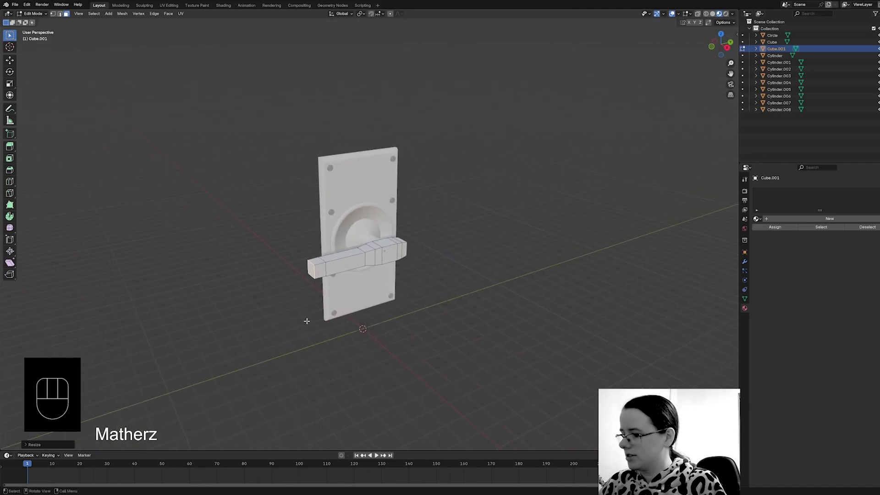
pyautogui.press('e')
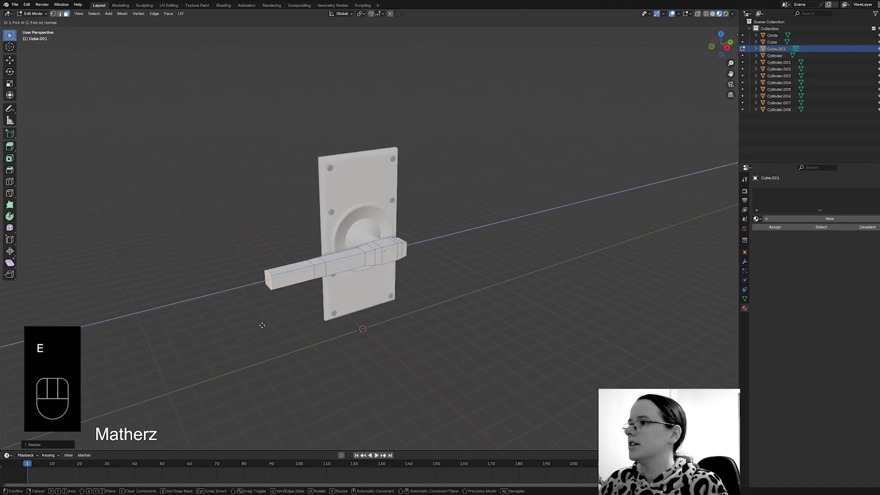
pyautogui.click(293, 325)
pyautogui.press('s')
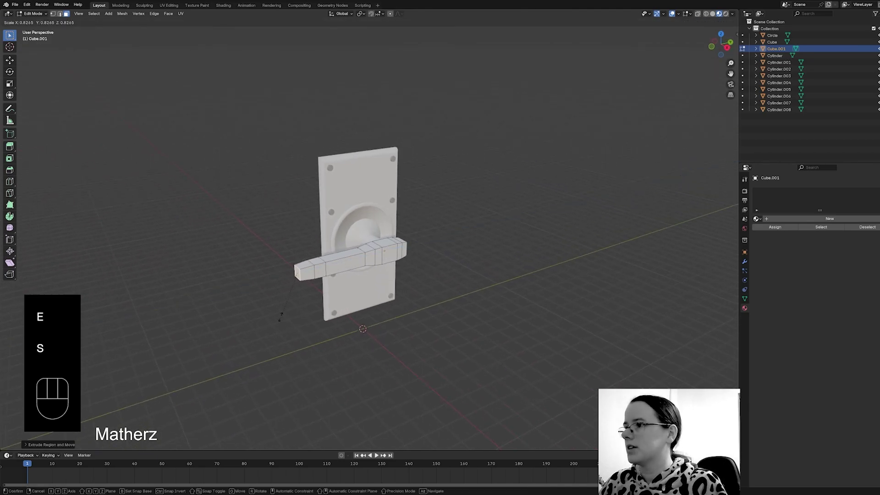
pyautogui.click(275, 312)
# Extrude the lever's tip further along its axis and shrink its end face to about 0.43 to form a narrow point.
pyautogui.press('e')
pyautogui.click(257, 309)
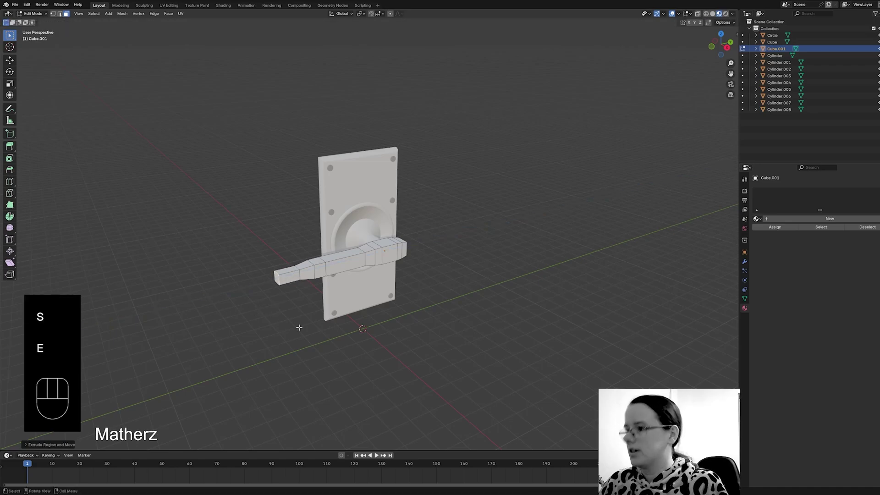
pyautogui.press('s')
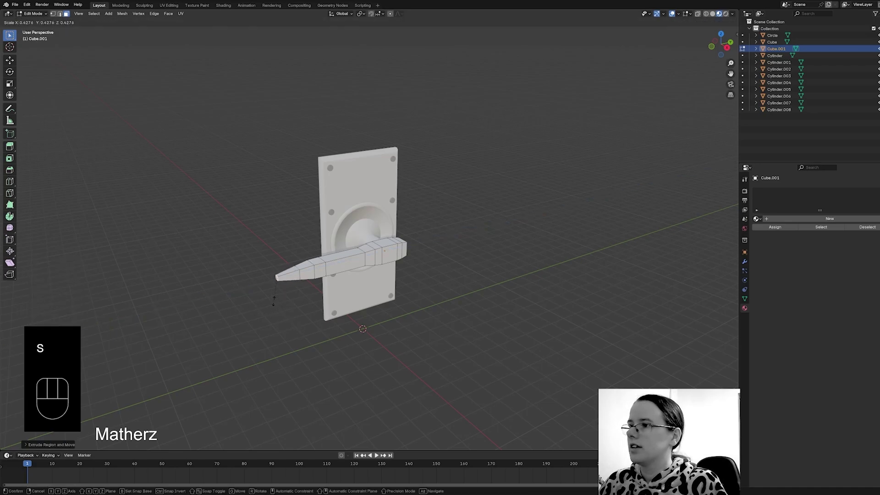
pyautogui.click(274, 300)
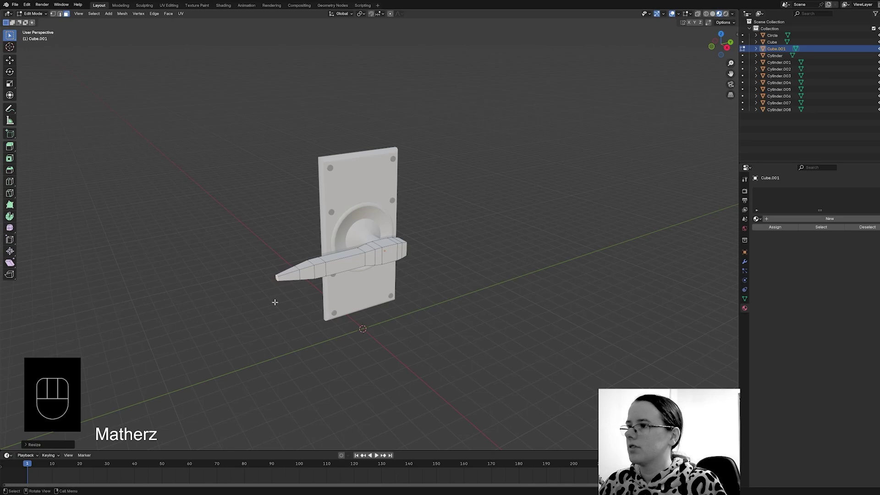
# Extrude a very short section at the lever's narrow tip, adjust its end face's scale, and extrude about 0.14 m more.
pyautogui.press('e')
pyautogui.click(270, 304)
pyautogui.press('s')
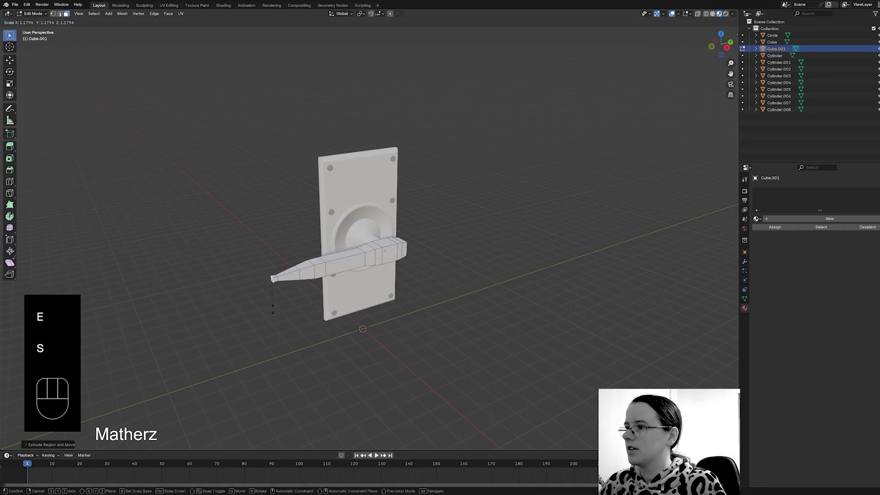
pyautogui.click(271, 304)
pyautogui.press('e')
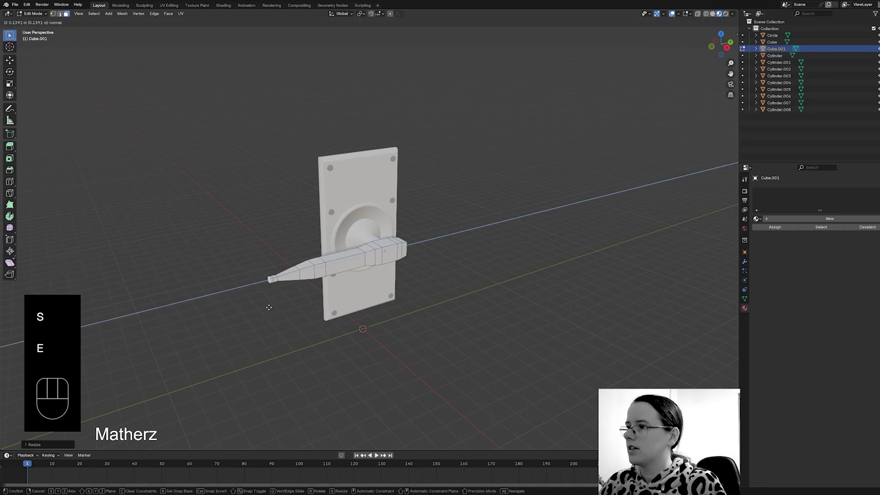
pyautogui.click(268, 307)
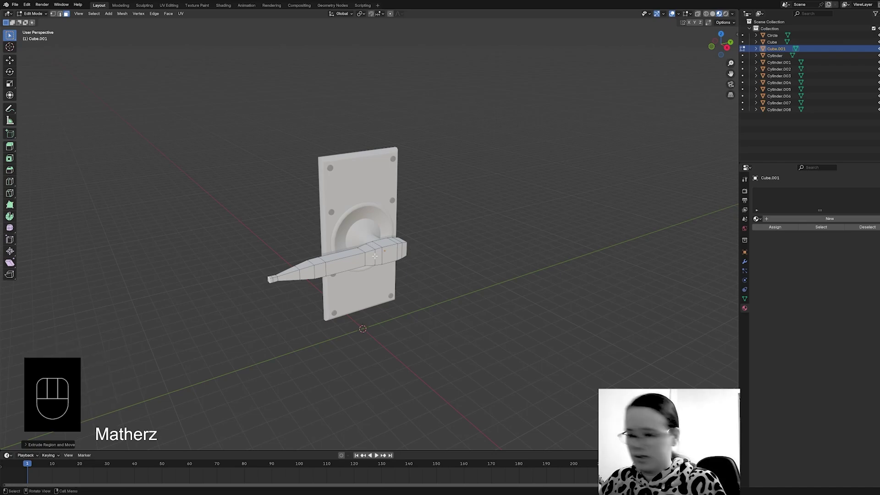
# Subdivide all of the lever's faces twice.
pyautogui.press('a')
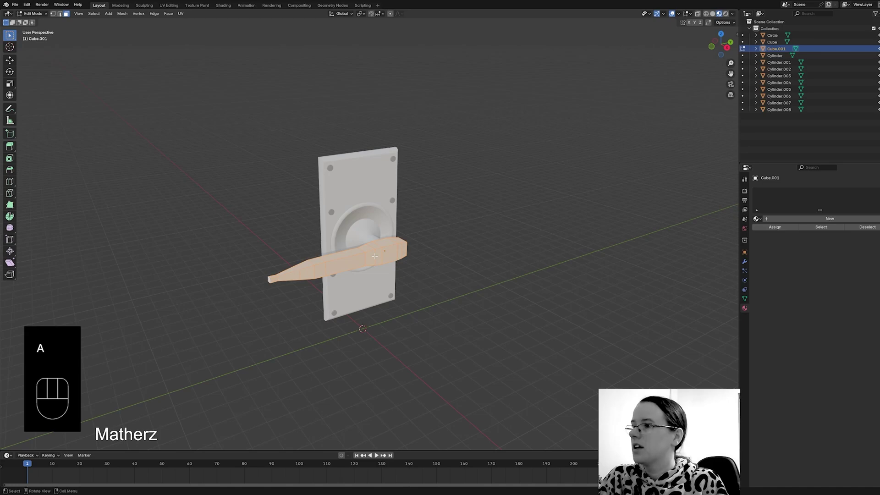
pyautogui.rightClick(383, 260)
pyautogui.click(383, 259)
pyautogui.rightClick(383, 259)
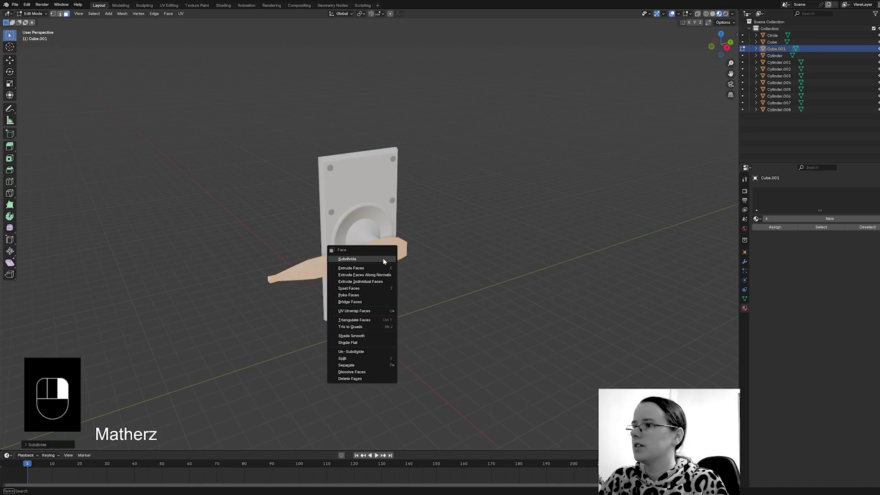
pyautogui.click(383, 259)
# Scale the whole lever mesh slightly along the global X axis.
pyautogui.moveTo(352, 323); pyautogui.dragTo(453, 266, button='middle')
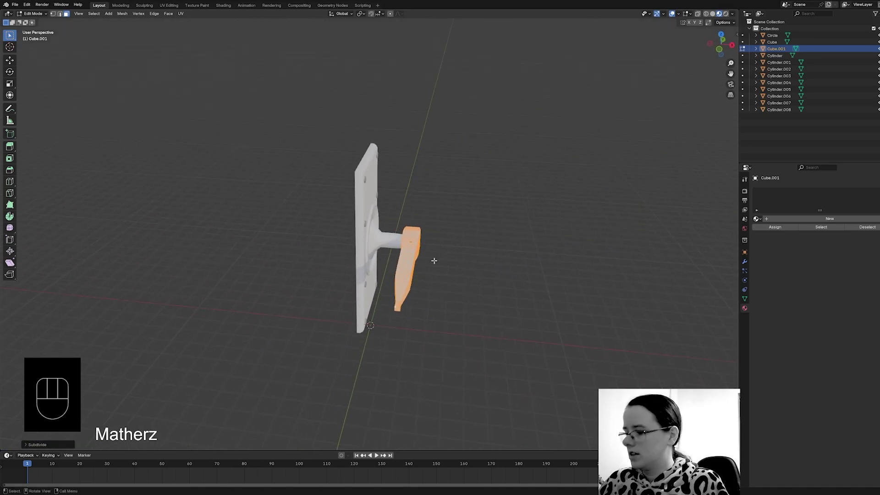
pyautogui.press('s')
pyautogui.press('x')
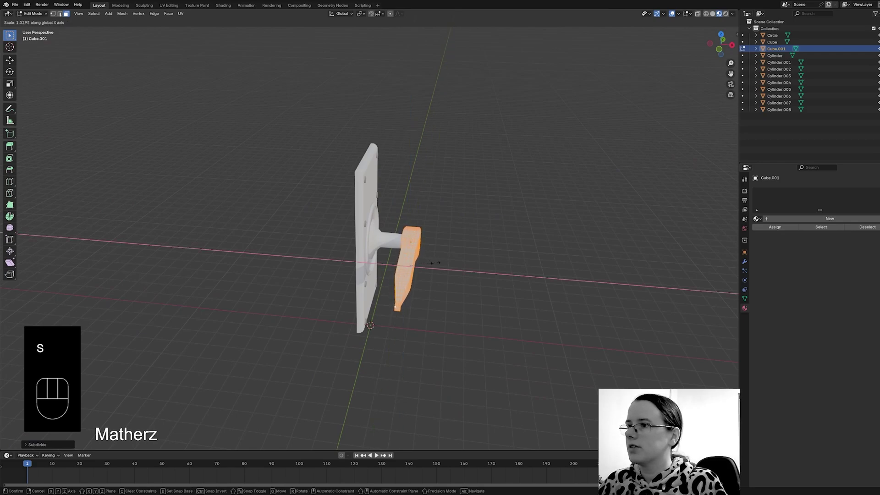
pyautogui.click(434, 263)
# Switch the lever to Sculpt Mode, make a trial Draw brush stroke along its length and undo it.
pyautogui.moveTo(442, 269); pyautogui.dragTo(463, 279, button='middle')
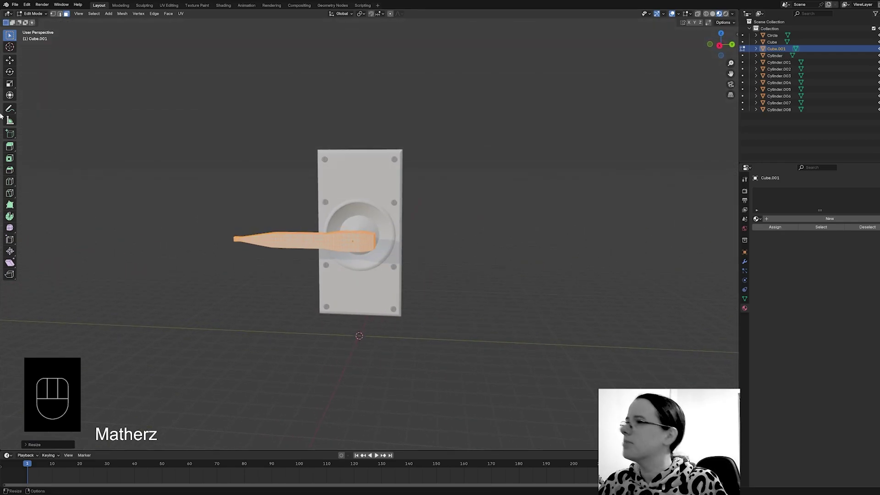
pyautogui.click(42, 16)
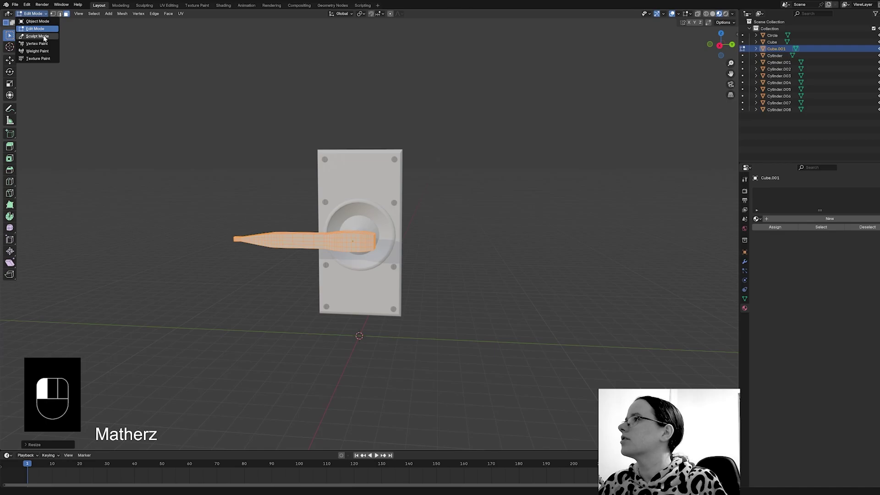
pyautogui.click(45, 37)
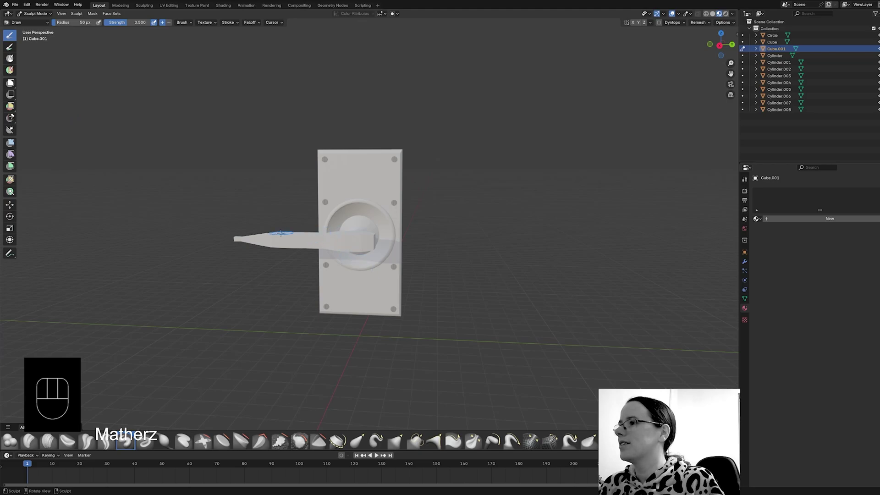
pyautogui.moveTo(277, 232)
pyautogui.mouseDown()
pyautogui.moveTo(292, 232)
pyautogui.moveTo(243, 236)
pyautogui.moveTo(368, 246)
pyautogui.mouseUp()
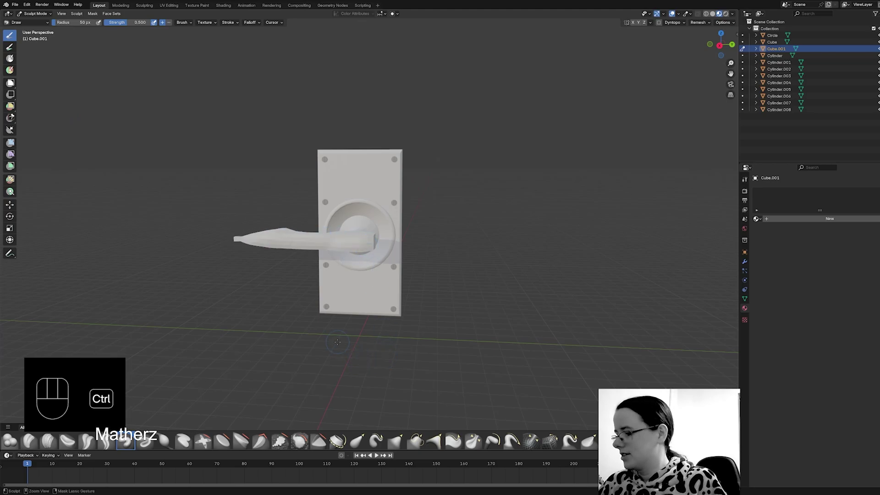
pyautogui.hotkey('ctrl', 'z')
# Sculpt Draw brush strokes along the lever's front face, from the thick shaft end to the narrow tip, to round it outward.
pyautogui.scroll(2, 314, 309)
pyautogui.scroll(2, 314, 309)
pyautogui.moveTo(408, 250); pyautogui.dragTo(447, 245, button='middle')
pyautogui.moveTo(447, 246); pyautogui.dragTo(417, 246)
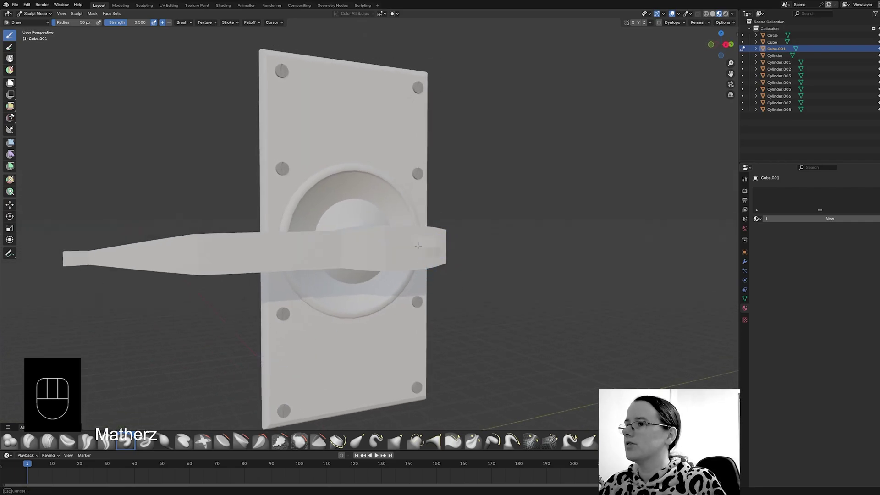
pyautogui.moveTo(229, 252); pyautogui.dragTo(62, 259)
pyautogui.moveTo(132, 258); pyautogui.dragTo(206, 263)
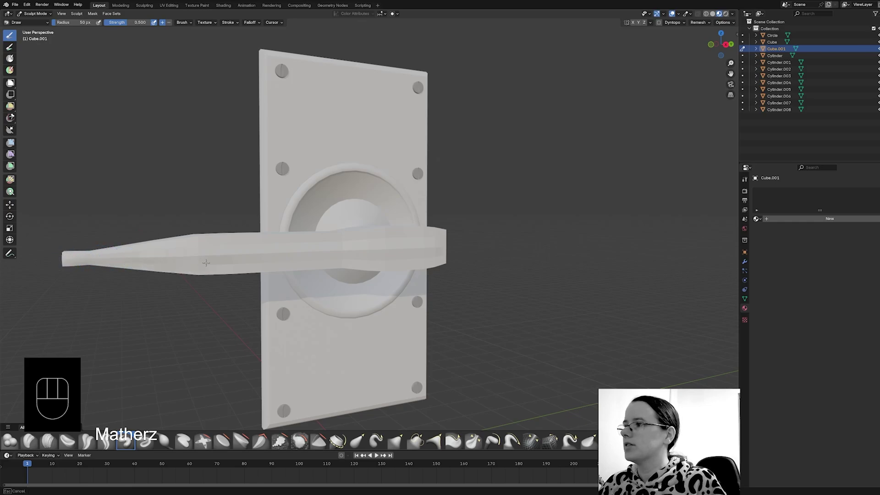
pyautogui.moveTo(424, 257)
pyautogui.mouseDown()
pyautogui.moveTo(446, 252)
pyautogui.moveTo(422, 238)
pyautogui.mouseUp()
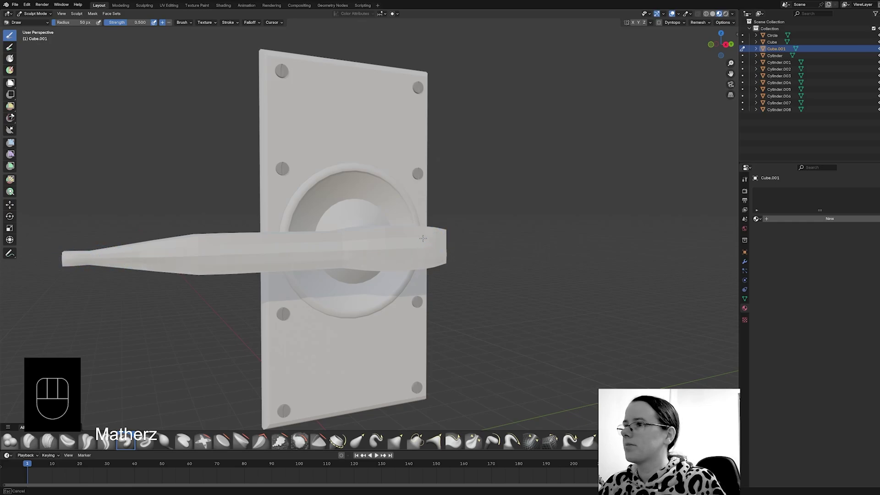
pyautogui.moveTo(129, 251); pyautogui.dragTo(75, 262)
# Round the lever's back side and its blunt end near the shaft with Draw brush strokes.
pyautogui.moveTo(429, 265)
pyautogui.mouseDown(button='middle')
pyautogui.moveTo(529, 299)
pyautogui.moveTo(553, 242)
pyautogui.mouseUp(button='middle')
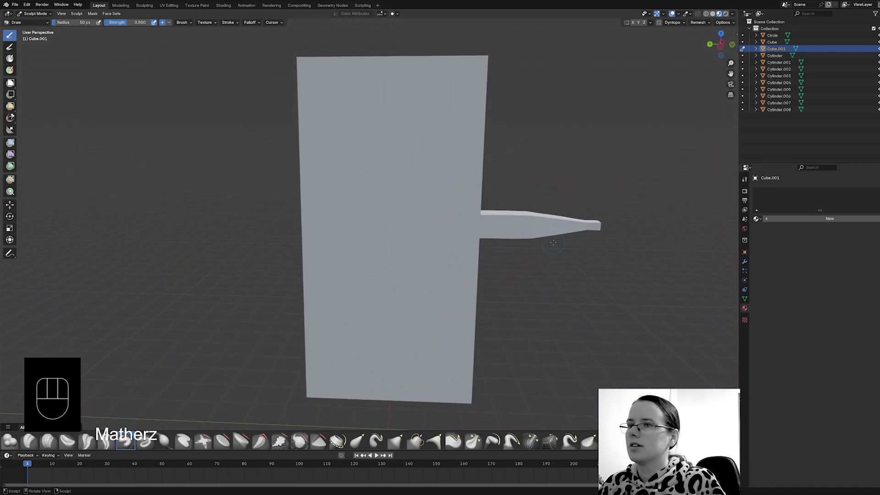
pyautogui.moveTo(458, 229); pyautogui.dragTo(573, 230)
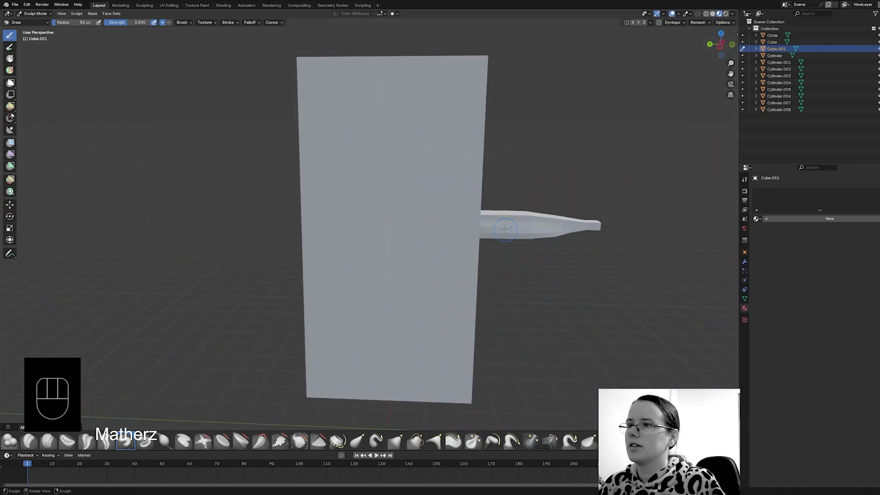
pyautogui.moveTo(504, 230); pyautogui.dragTo(601, 227)
pyautogui.moveTo(601, 228); pyautogui.dragTo(659, 262, button='middle')
pyautogui.moveTo(448, 250); pyautogui.dragTo(474, 269)
pyautogui.moveTo(474, 269); pyautogui.dragTo(293, 209, button='middle')
pyautogui.moveTo(289, 239)
pyautogui.mouseDown()
pyautogui.moveTo(303, 245)
pyautogui.moveTo(290, 242)
pyautogui.moveTo(299, 234)
pyautogui.mouseUp()
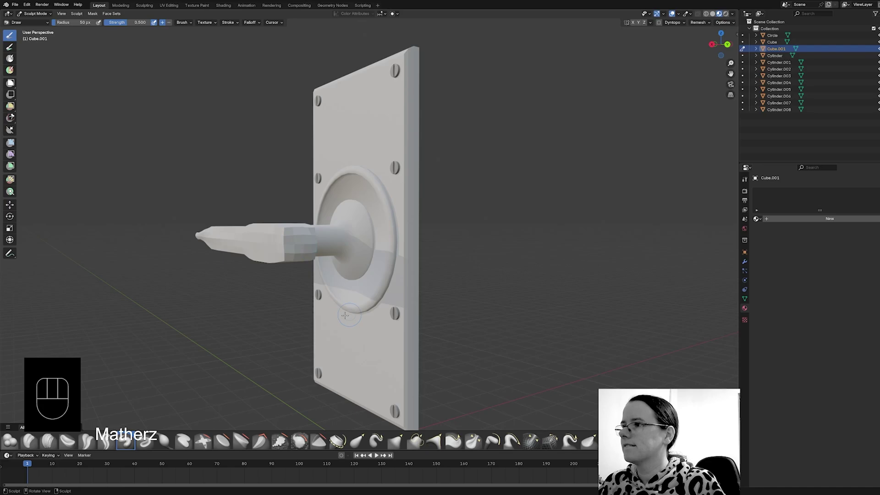
pyautogui.moveTo(311, 234)
pyautogui.mouseDown(button='middle')
pyautogui.moveTo(292, 229)
pyautogui.moveTo(264, 243)
pyautogui.moveTo(354, 308)
pyautogui.moveTo(253, 257)
pyautogui.mouseUp(button='middle')
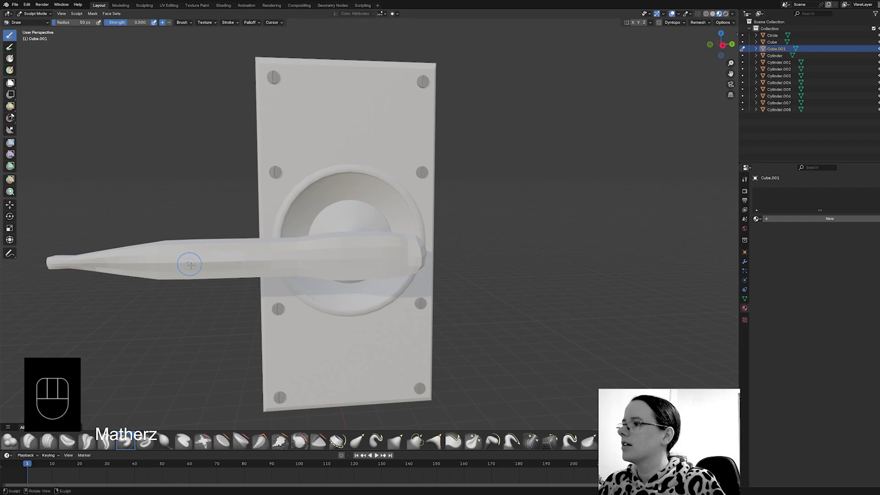
# Build up the lever's lower front edge and the underside of its narrow tip with Draw brush strokes.
pyautogui.moveTo(190, 273); pyautogui.dragTo(219, 273)
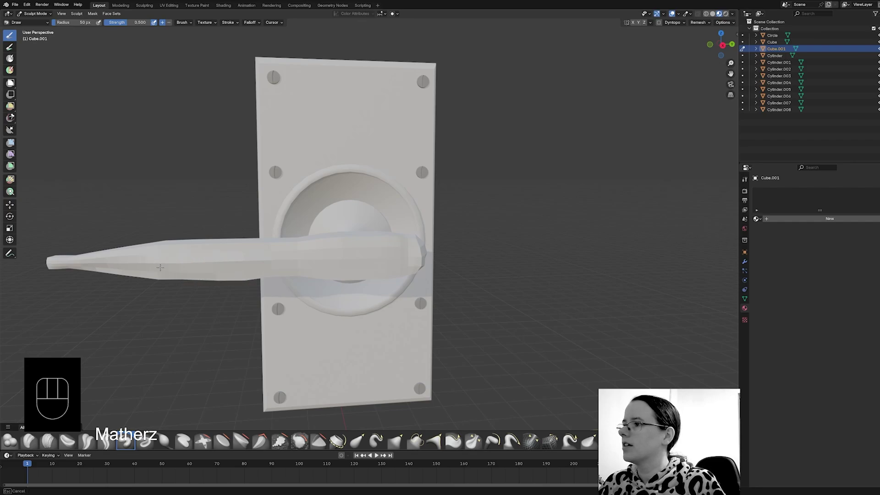
pyautogui.moveTo(159, 267); pyautogui.dragTo(290, 275)
pyautogui.moveTo(277, 345)
pyautogui.mouseDown(button='middle')
pyautogui.moveTo(292, 315)
pyautogui.moveTo(146, 265)
pyautogui.mouseUp(button='middle')
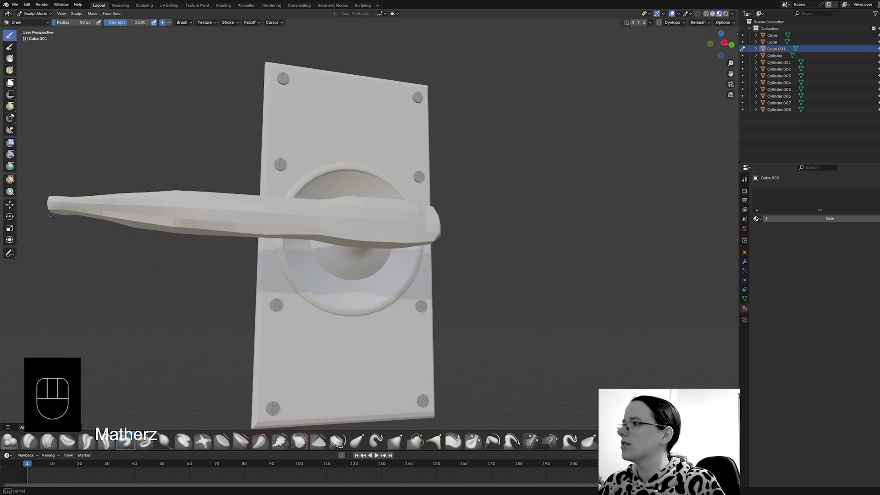
pyautogui.moveTo(74, 211)
pyautogui.mouseDown()
pyautogui.moveTo(59, 212)
pyautogui.moveTo(114, 219)
pyautogui.moveTo(73, 218)
pyautogui.moveTo(80, 215)
pyautogui.mouseUp()
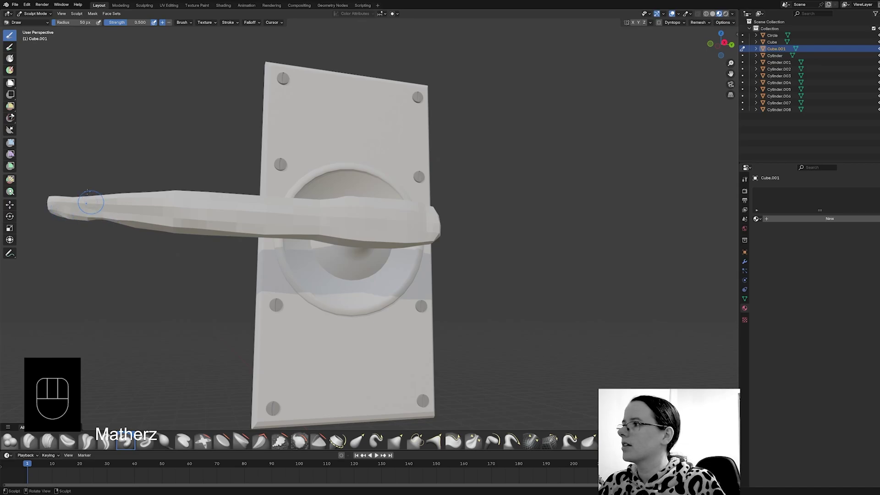
# Return the lever to Object Mode and apply Shade Smooth to it.
pyautogui.click(32, 14)
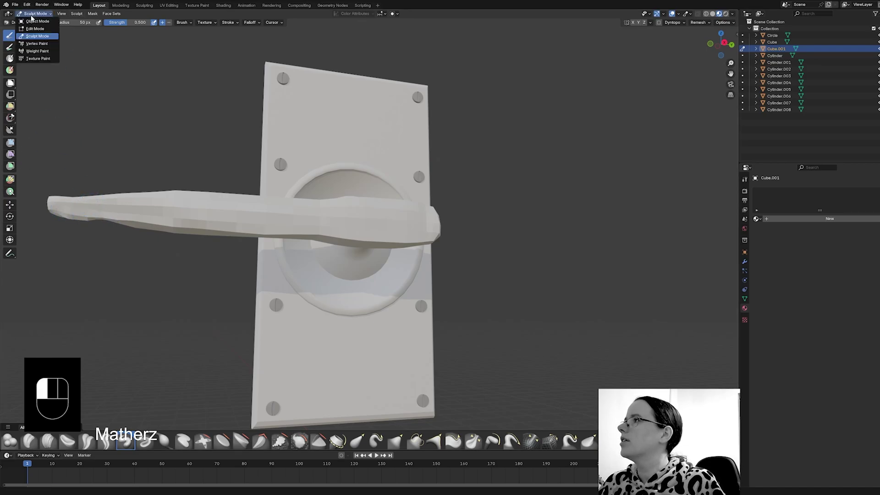
pyautogui.click(33, 21)
pyautogui.rightClick(380, 231)
pyautogui.click(380, 230)
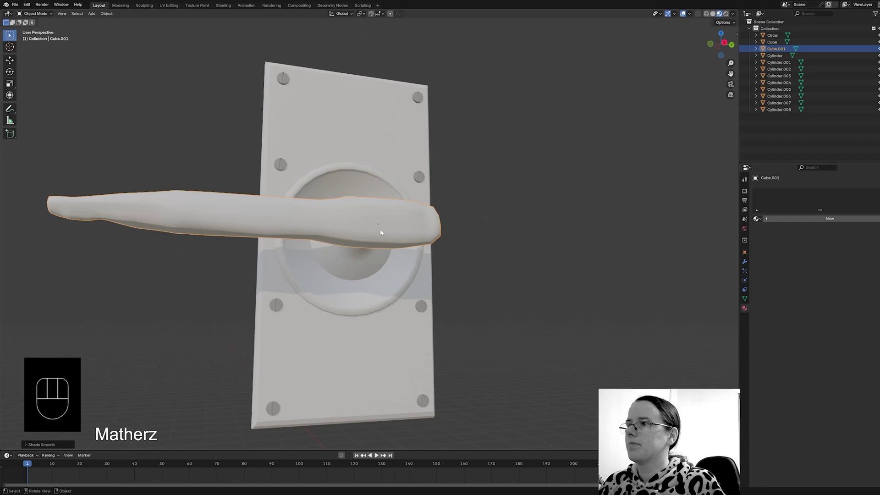
pyautogui.moveTo(291, 288)
pyautogui.mouseDown(button='middle')
pyautogui.moveTo(326, 310)
pyautogui.moveTo(312, 297)
pyautogui.moveTo(311, 310)
pyautogui.moveTo(277, 306)
pyautogui.moveTo(296, 295)
pyautogui.moveTo(289, 298)
pyautogui.mouseUp(button='middle')
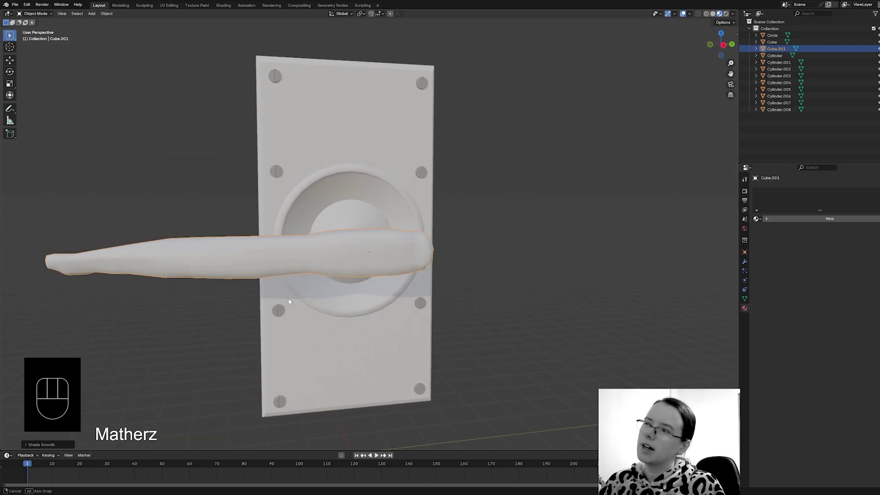
# Switch the viewport to rendered shading and add a Sun light to the scene.
pyautogui.click(725, 14)
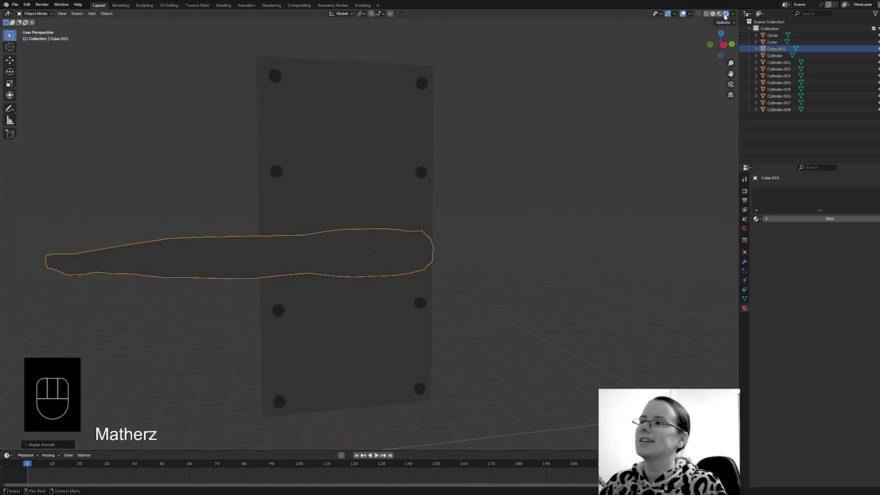
pyautogui.click(91, 13)
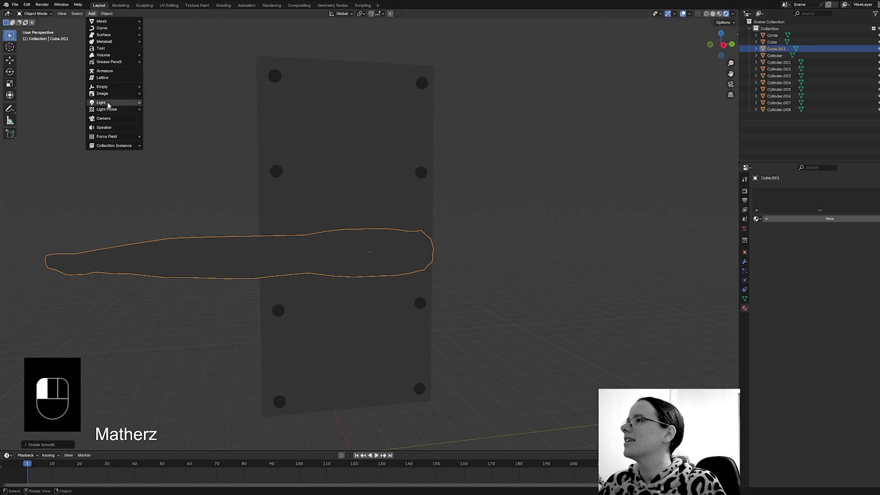
pyautogui.moveTo(114, 102)
pyautogui.click(173, 110)
pyautogui.scroll(-7, 545, 282)
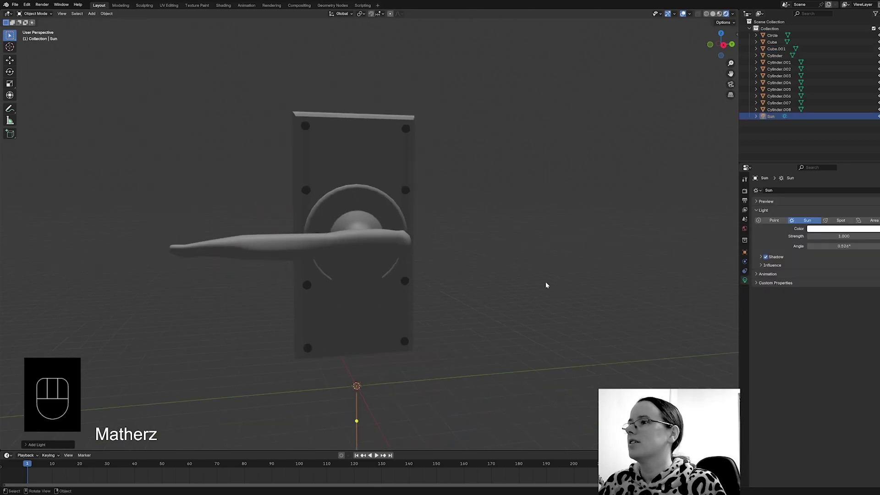
# Move the Sun light out to the side in front of the handle and raise it along Z above the plate's top.
pyautogui.press('g')
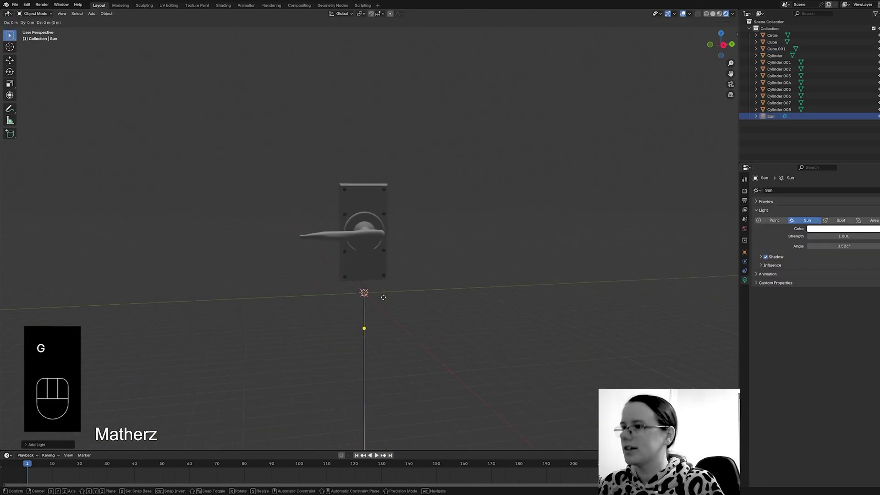
pyautogui.moveTo(386, 298); pyautogui.dragTo(469, 255, button='middle')
pyautogui.click(442, 358)
pyautogui.press('g')
pyautogui.middleClick(442, 357)
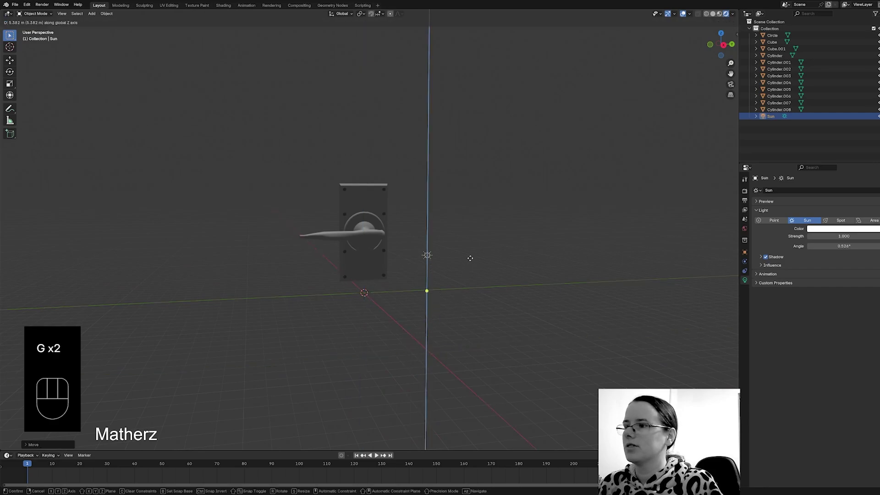
pyautogui.click(489, 178)
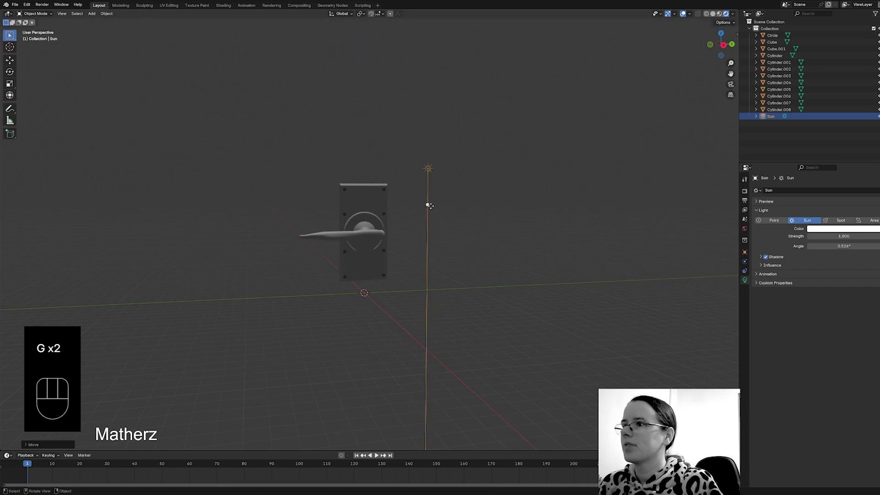
# Aim the Sun light diagonally down at the handle plate's front and set its strength to 4.280.
pyautogui.moveTo(428, 205); pyautogui.dragTo(390, 335, button='middle')
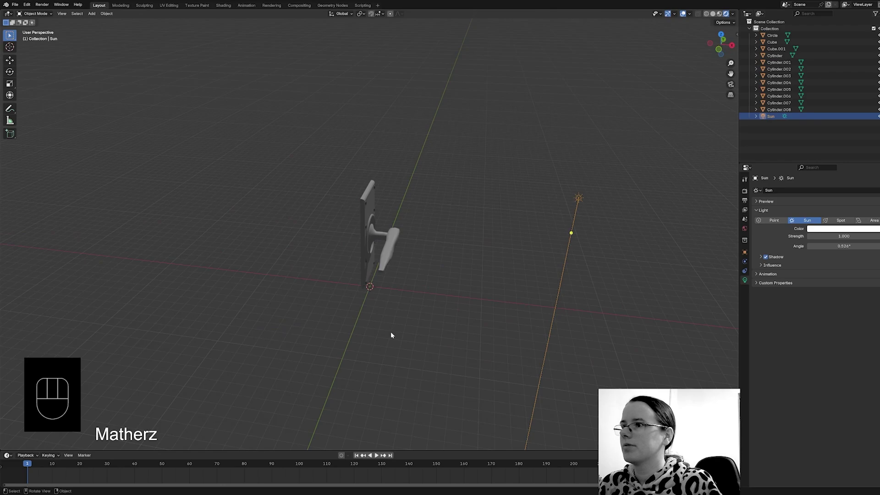
pyautogui.moveTo(571, 232); pyautogui.dragTo(549, 229)
pyautogui.moveTo(603, 276); pyautogui.dragTo(527, 261, button='middle')
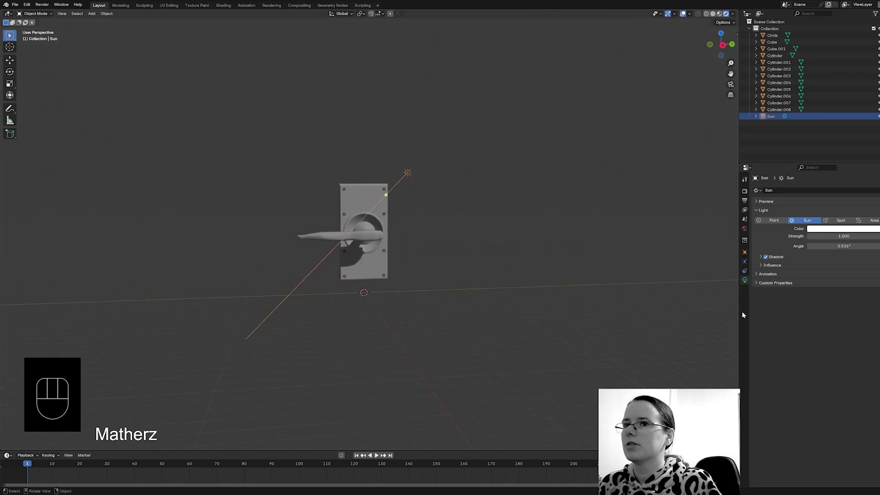
pyautogui.moveTo(843, 236)
pyautogui.mouseDown()
pyautogui.moveTo(877, 236)
pyautogui.moveTo(857, 236)
pyautogui.mouseUp()
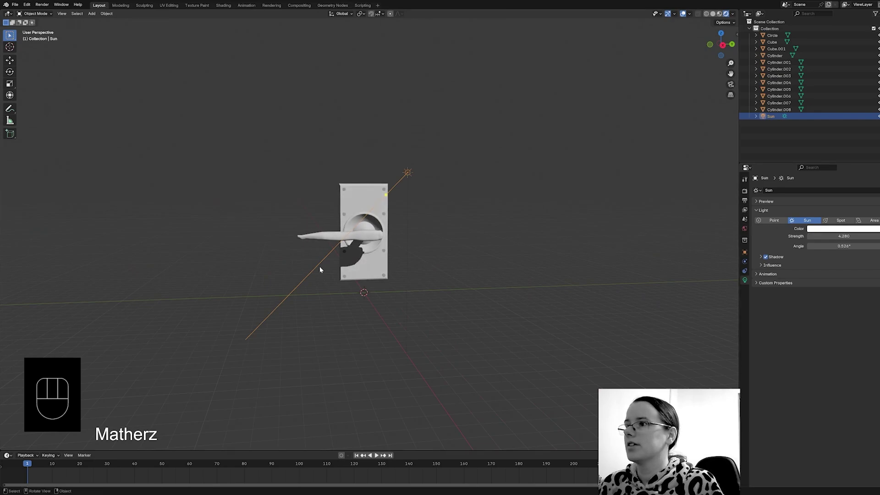
# Add a Smooth modifier to the lever.
pyautogui.scroll(1, 359, 246)
pyautogui.scroll(5, 359, 246)
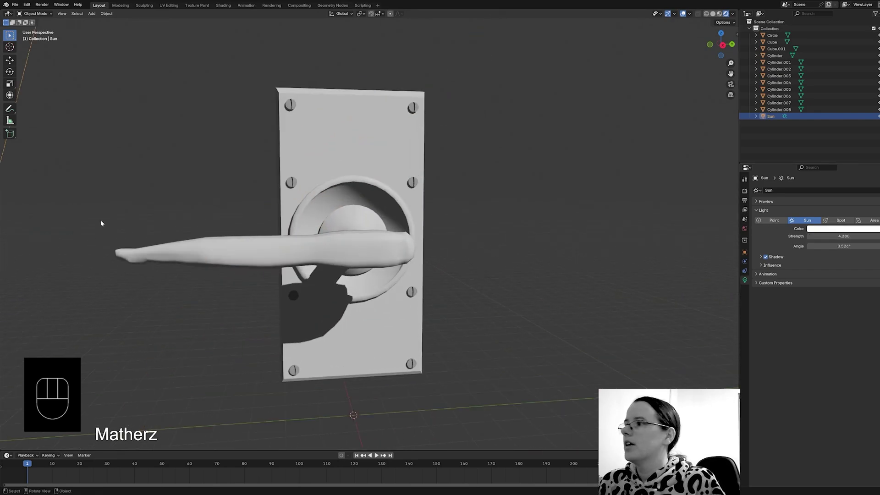
pyautogui.click(183, 253)
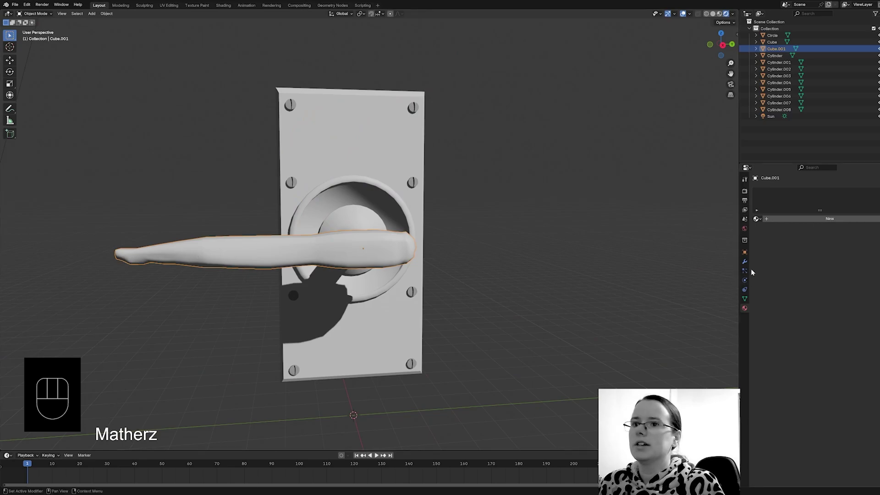
pyautogui.click(744, 261)
pyautogui.click(813, 191)
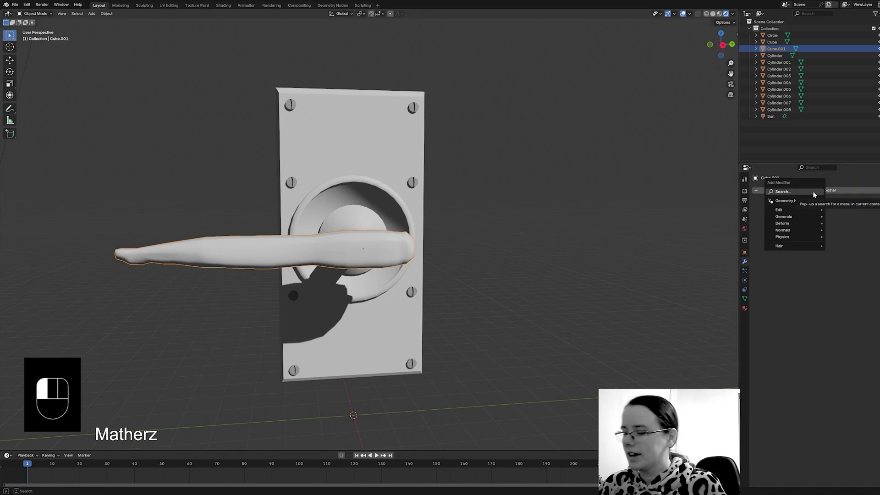
pyautogui.click(813, 192)
pyautogui.write('sm')
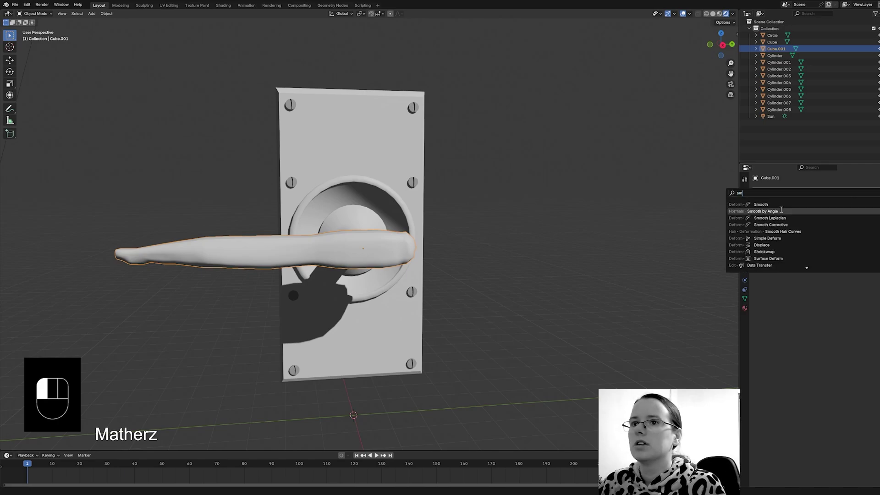
pyautogui.click(780, 205)
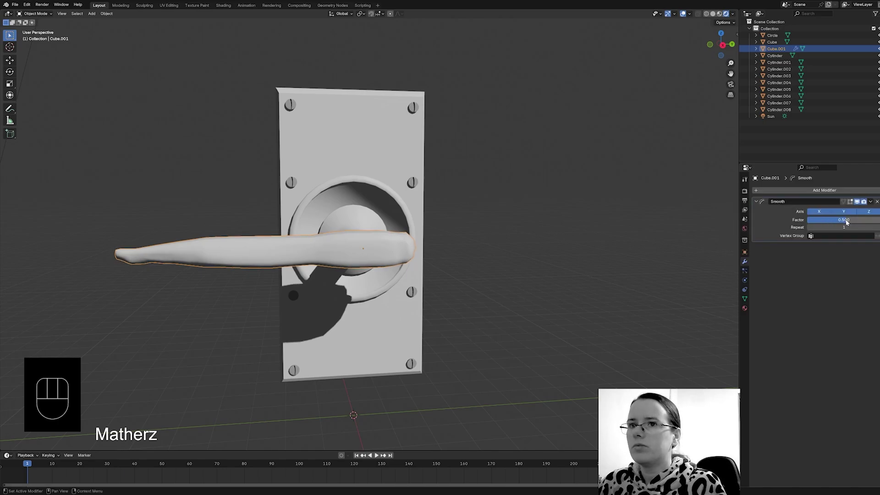
# Set the lever's Smooth modifier factor to 2.184 and give the lever a new material named Silver.
pyautogui.moveTo(846, 222)
pyautogui.mouseDown()
pyautogui.moveTo(875, 223)
pyautogui.moveTo(844, 220)
pyautogui.moveTo(853, 222)
pyautogui.mouseUp()
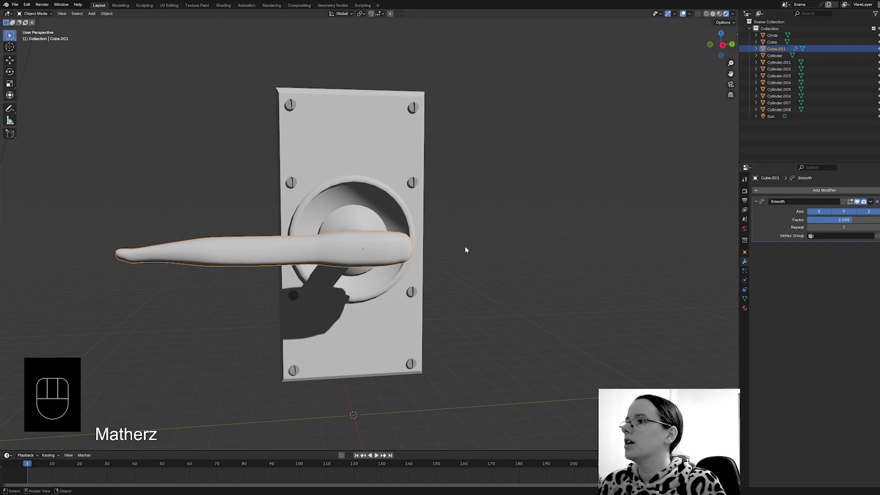
pyautogui.click(744, 308)
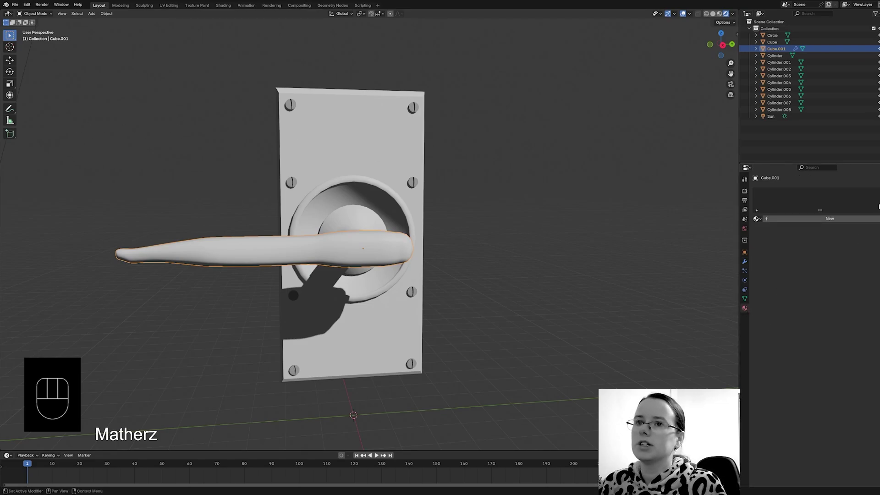
pyautogui.click(769, 221)
pyautogui.doubleClick(782, 192)
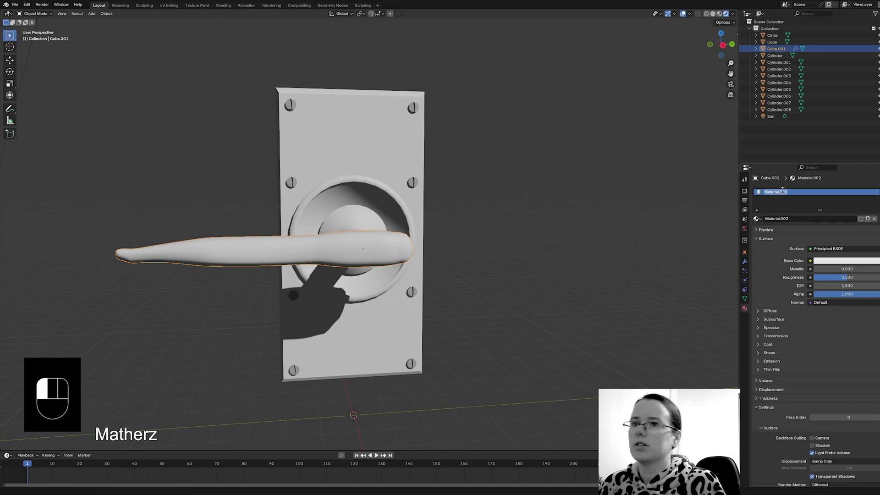
pyautogui.write('Sil')
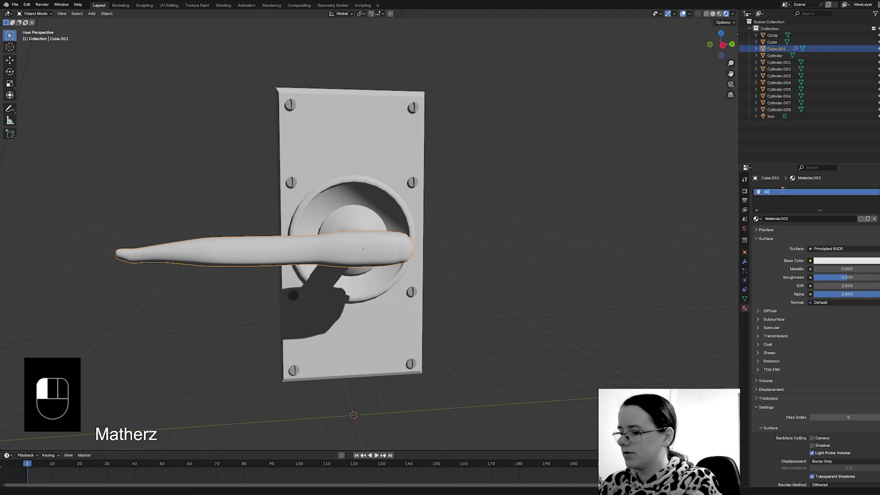
pyautogui.write('ver')
pyautogui.press('Return')
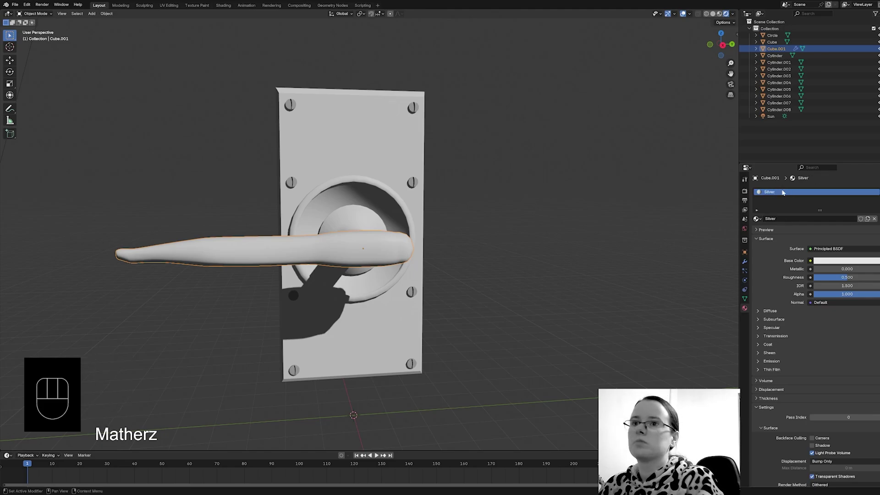
# Make the Silver material fully metallic at 1.000 with a white base color and a roughness of 0.290.
pyautogui.click(835, 260)
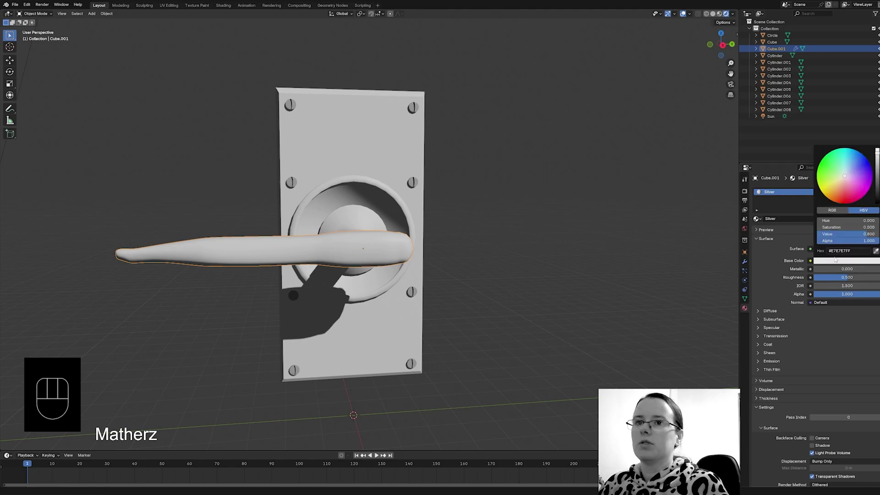
pyautogui.click(876, 176)
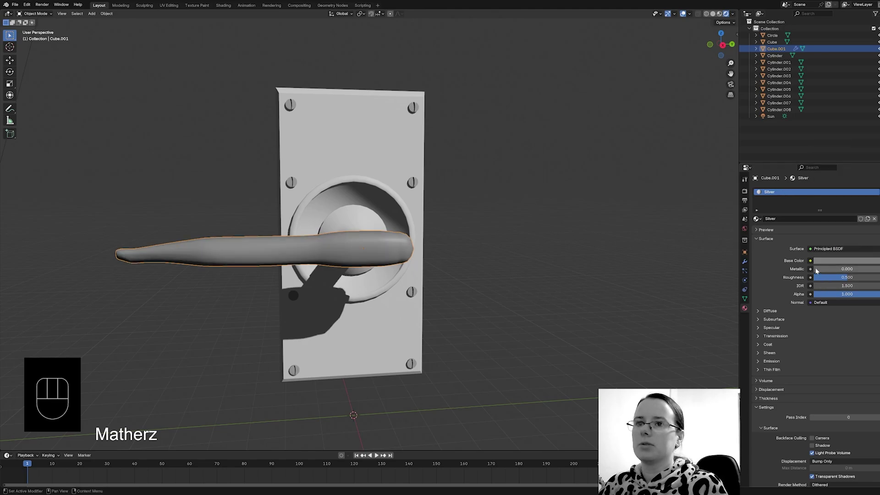
pyautogui.moveTo(817, 270); pyautogui.dragTo(833, 277)
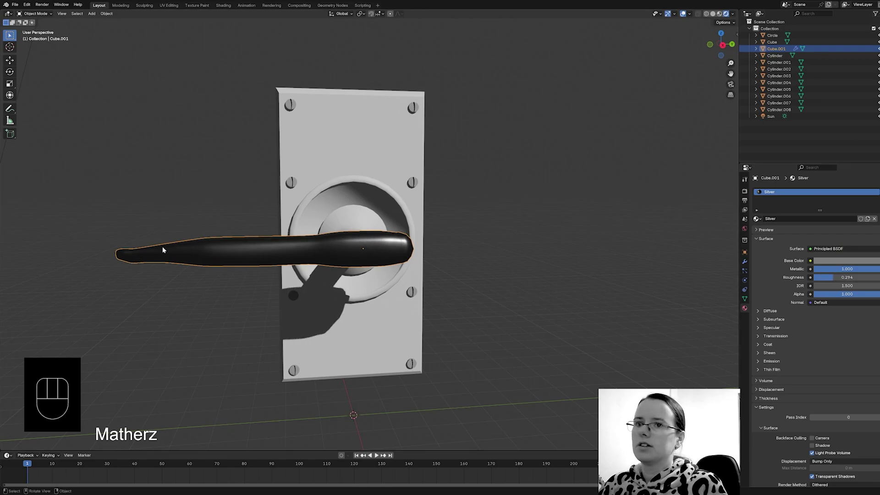
pyautogui.click(842, 260)
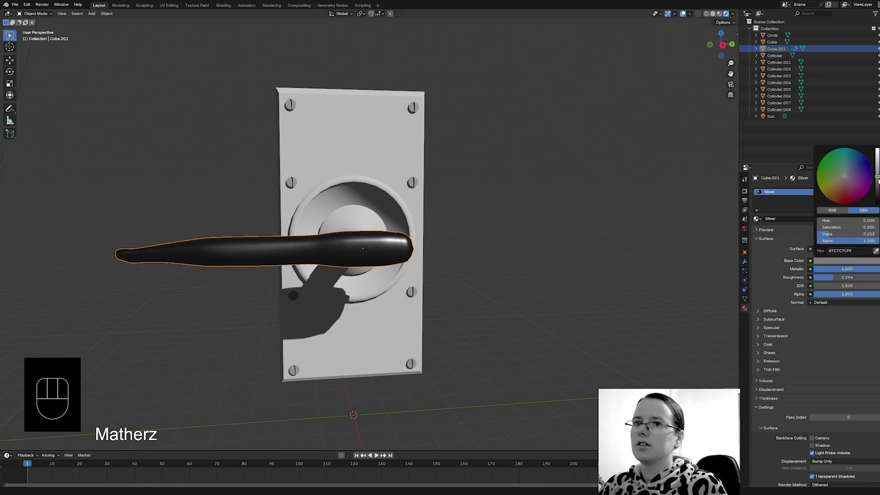
pyautogui.moveTo(876, 177); pyautogui.dragTo(877, 148)
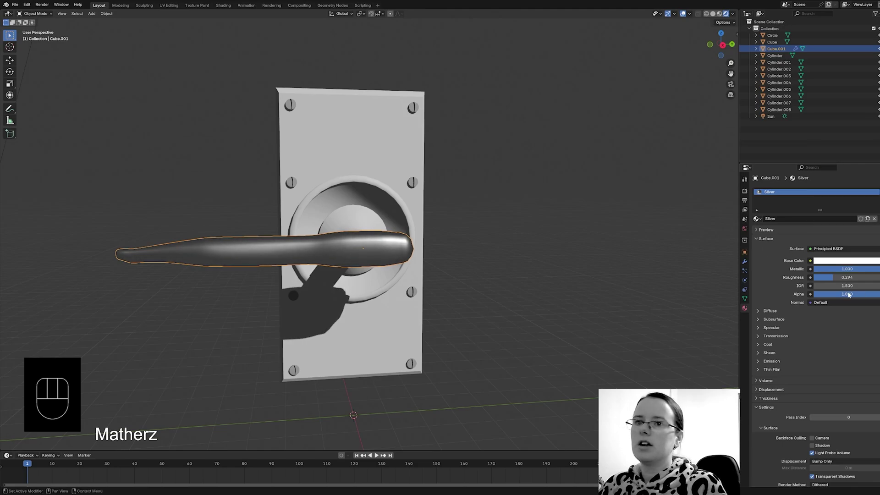
pyautogui.moveTo(834, 277)
pyautogui.mouseDown()
pyautogui.moveTo(820, 277)
pyautogui.moveTo(833, 278)
pyautogui.mouseUp()
# Assign the existing Silver material to the rectangular back plate and to the round collar behind the lever.
pyautogui.click(354, 142)
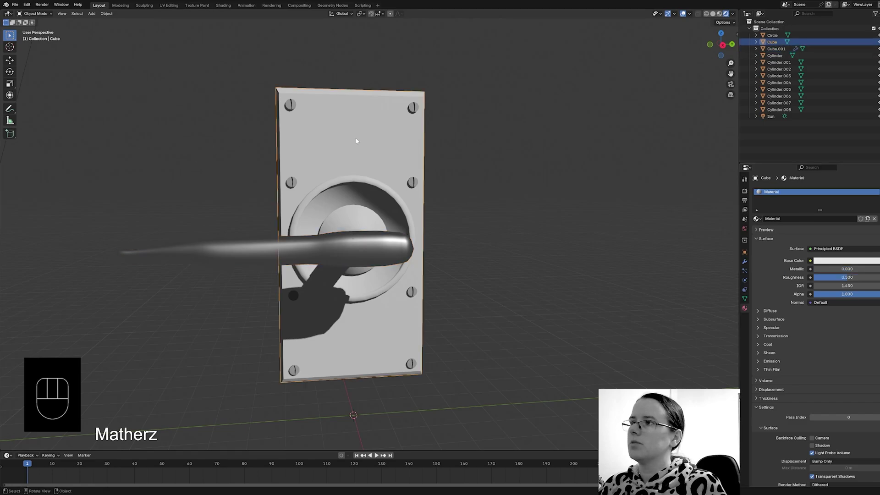
pyautogui.click(757, 218)
pyautogui.click(770, 243)
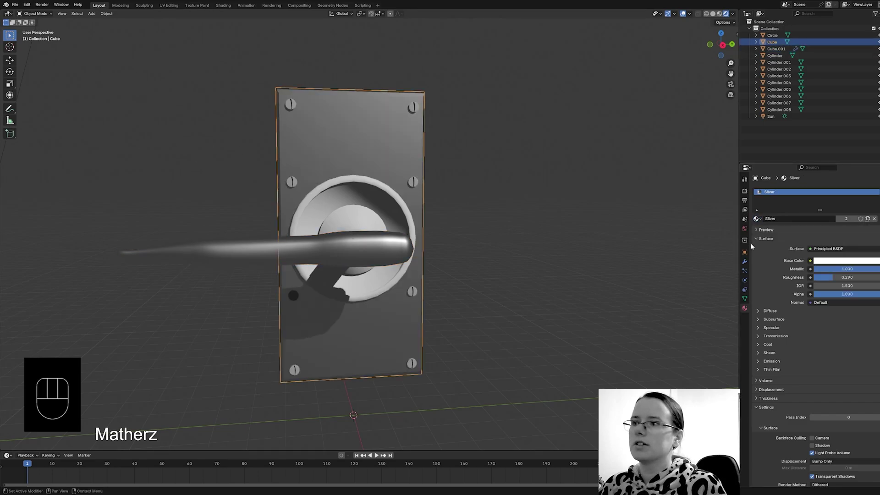
pyautogui.click(399, 211)
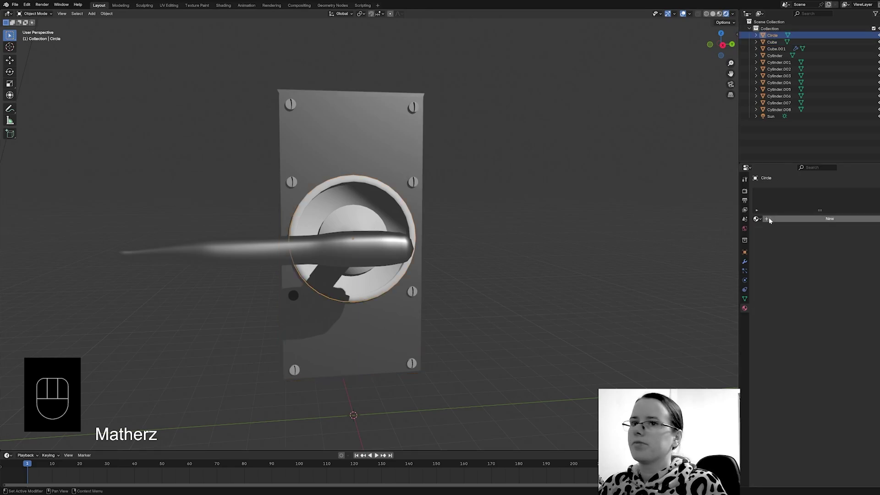
pyautogui.click(757, 219)
pyautogui.click(769, 243)
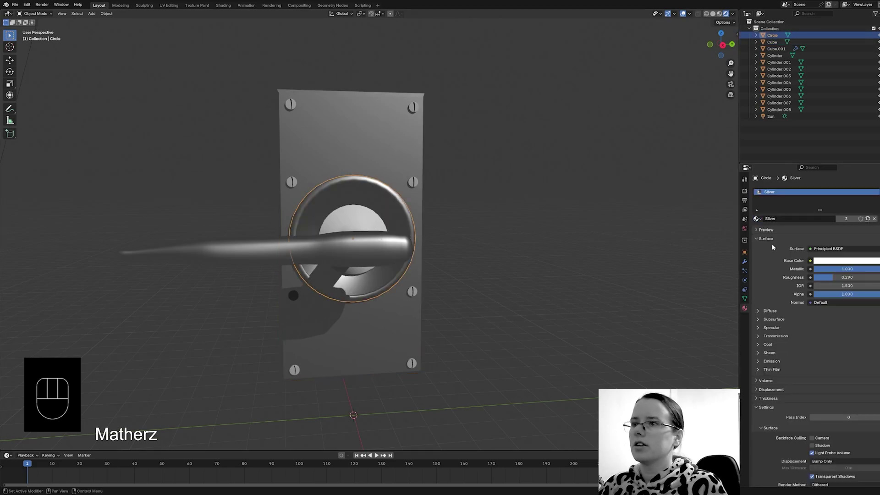
# Switch the viewport to Material Preview shading to view the whole handle with its silver parts.
pyautogui.moveTo(541, 292); pyautogui.dragTo(468, 353, button='middle')
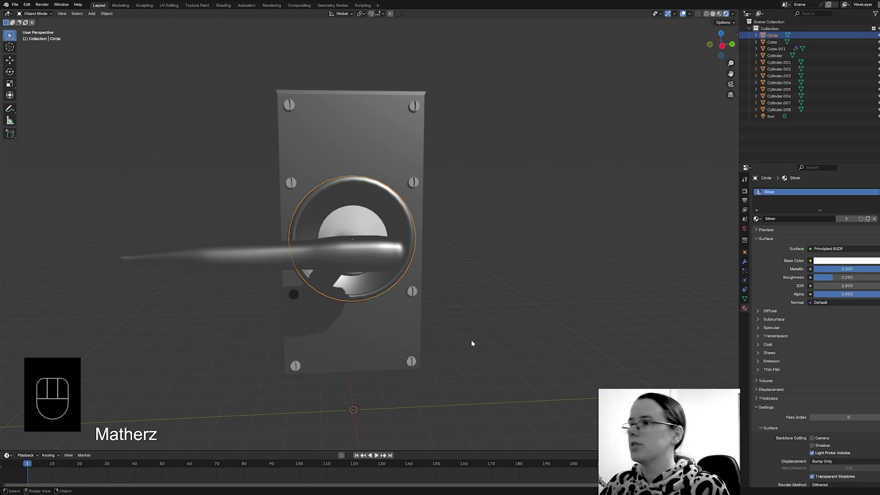
pyautogui.scroll(-3, 471, 342)
pyautogui.moveTo(469, 342)
pyautogui.mouseDown(button='middle')
pyautogui.moveTo(399, 323)
pyautogui.moveTo(411, 309)
pyautogui.moveTo(399, 317)
pyautogui.moveTo(459, 335)
pyautogui.moveTo(502, 326)
pyautogui.moveTo(393, 318)
pyautogui.mouseUp(button='middle')
pyautogui.click(718, 13)
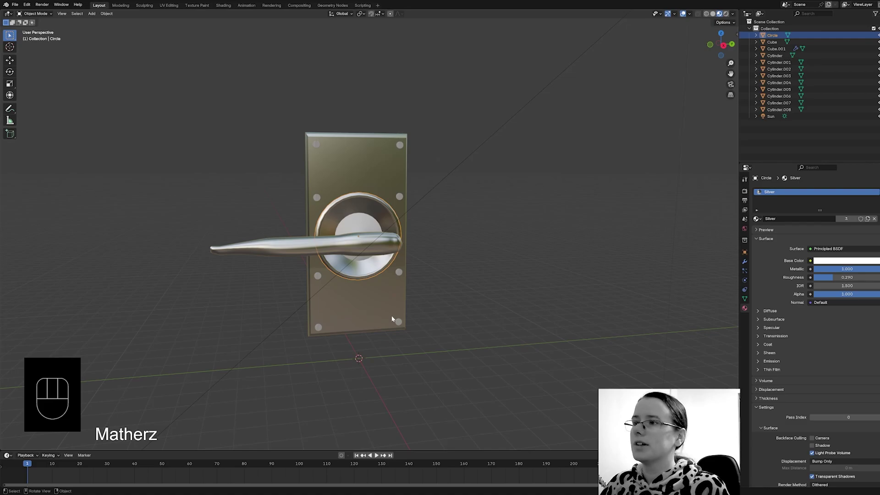